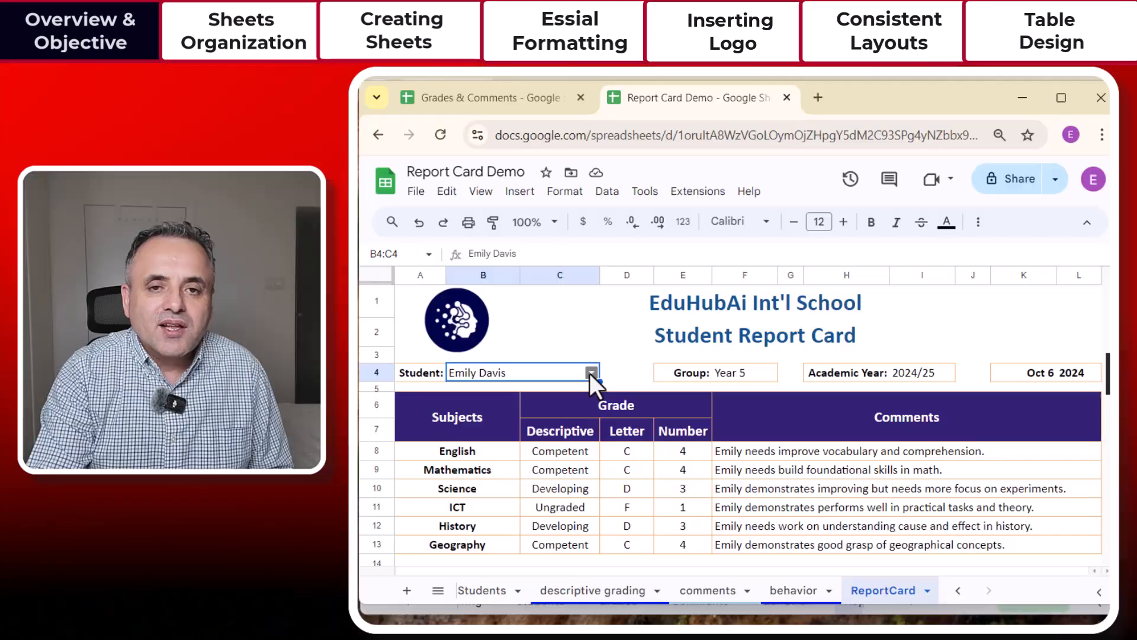
# Choose two other students one after another in the demo report card's Student field and review their grades and comments
pyautogui.click(588, 372)
pyautogui.click(506, 542)
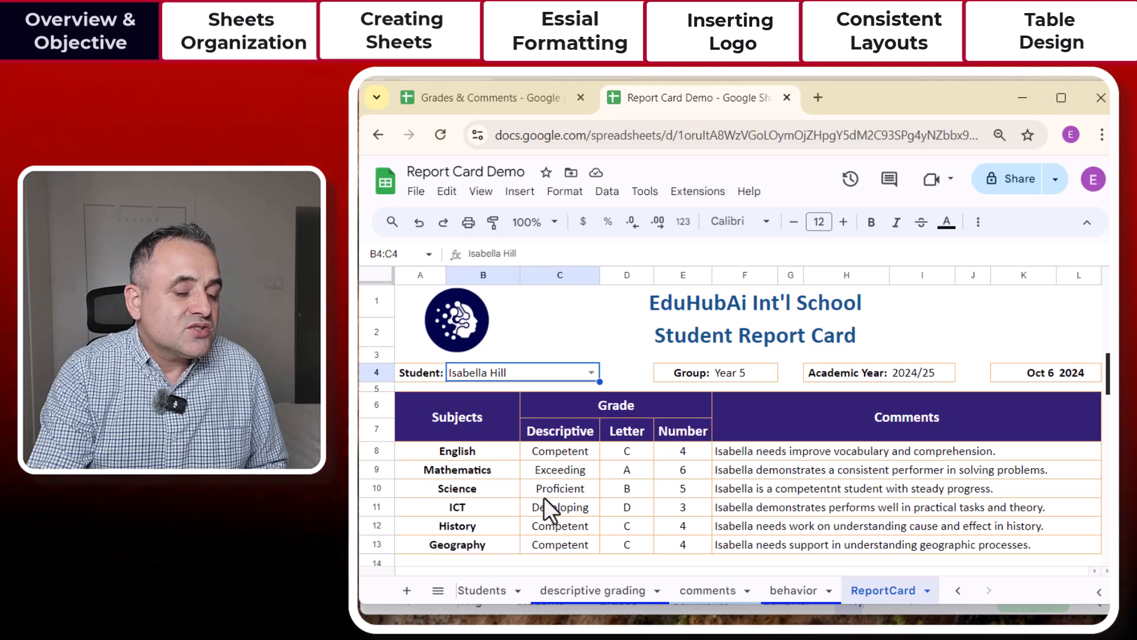
pyautogui.scroll(-3, 533, 474)
pyautogui.scroll(3, 546, 455)
pyautogui.click(590, 372)
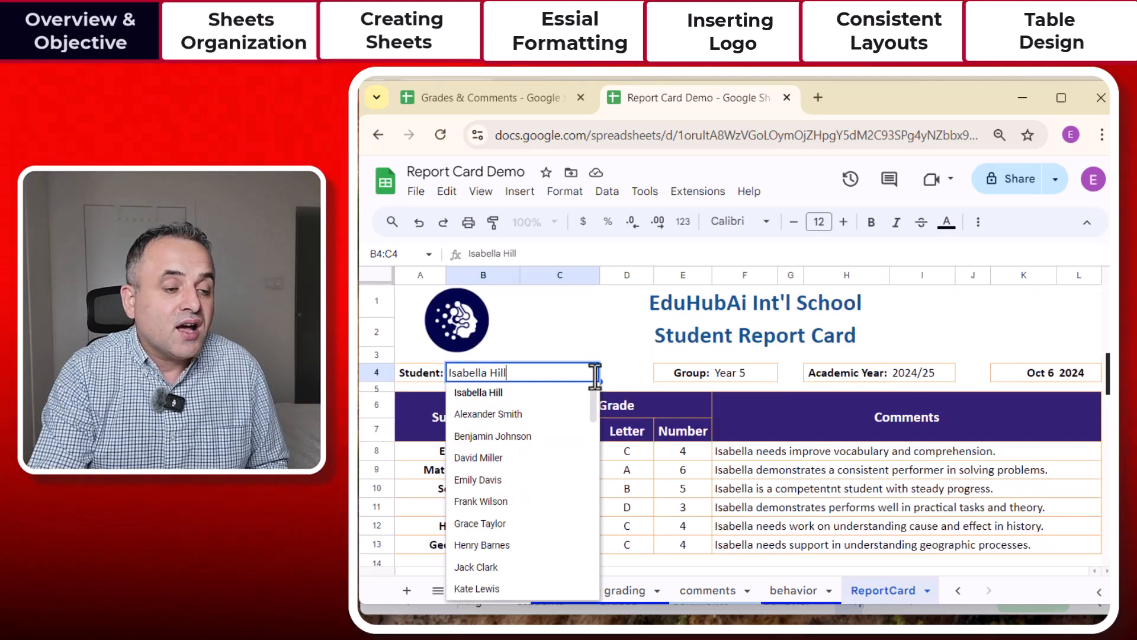
pyautogui.click(539, 521)
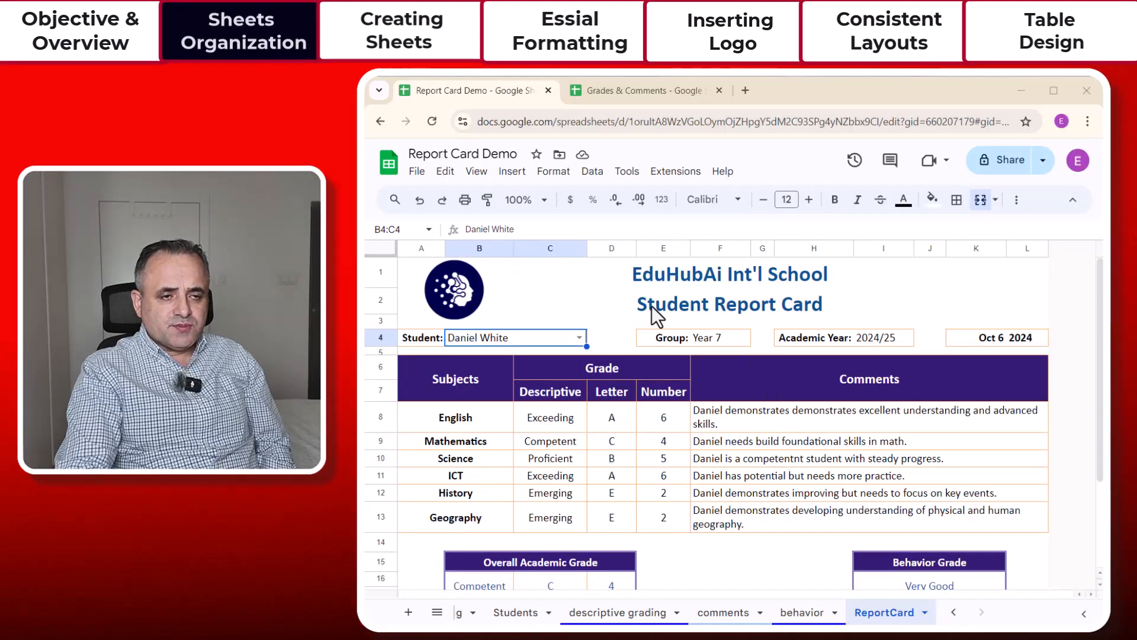
# Look through the Students, Descriptive Grades, Comments, Behavior and config sheets of the Grades & Comments spreadsheet
pyautogui.click(606, 92)
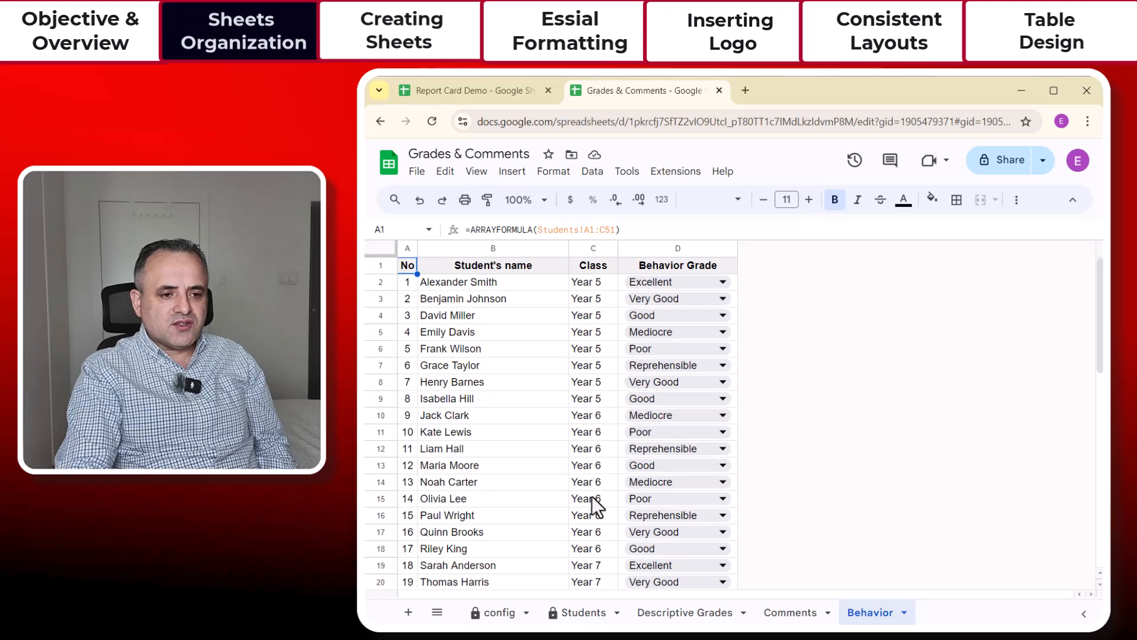
pyautogui.click(581, 613)
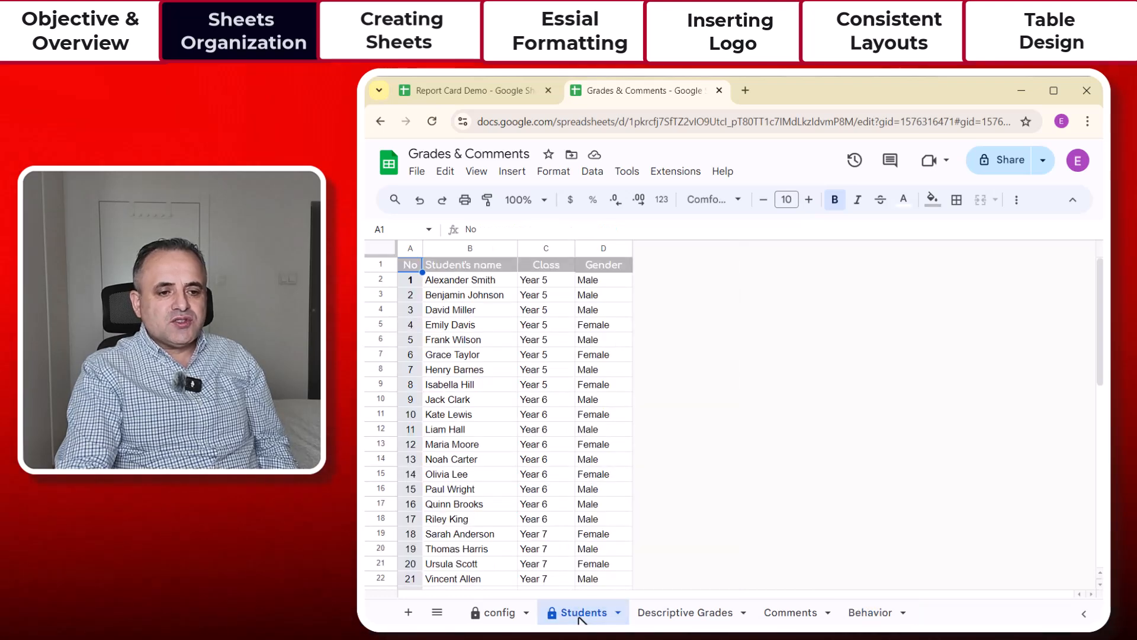
pyautogui.click(661, 615)
pyautogui.click(780, 615)
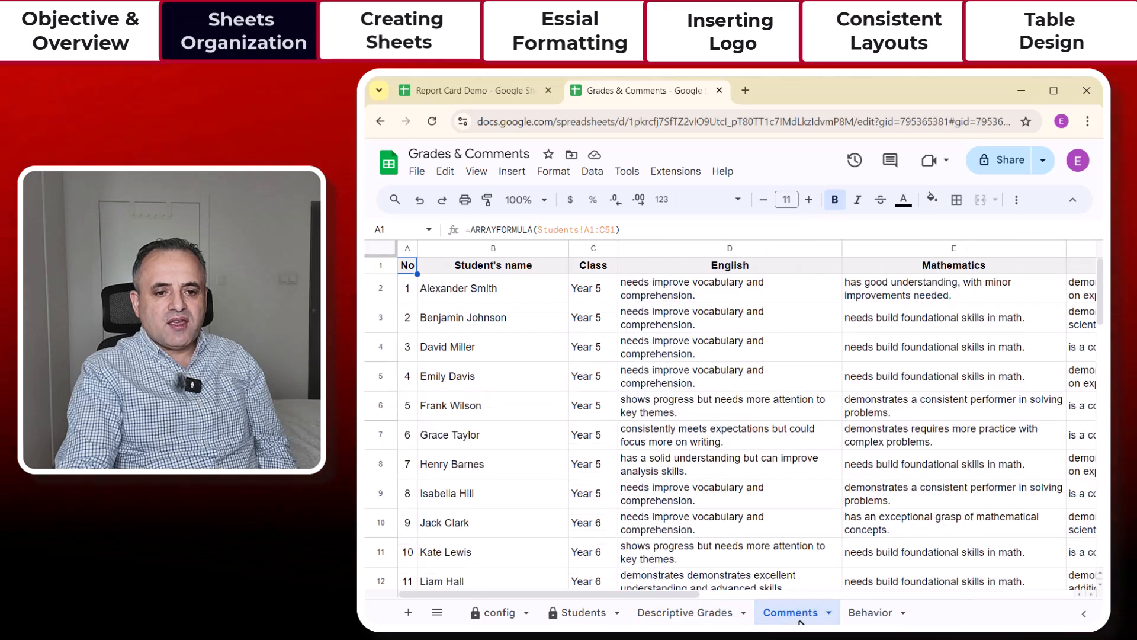
pyautogui.click(873, 616)
pyautogui.click(499, 613)
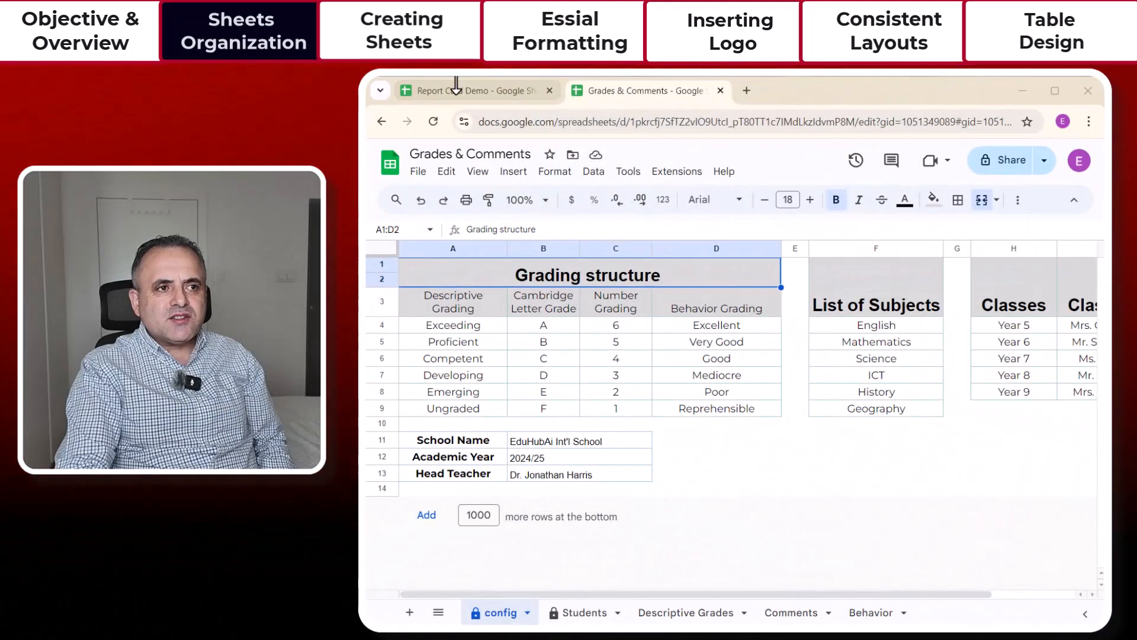
# Compare the Report Card Demo spreadsheet with the Grades & Comments spreadsheet by switching between the two files
pyautogui.click(455, 89)
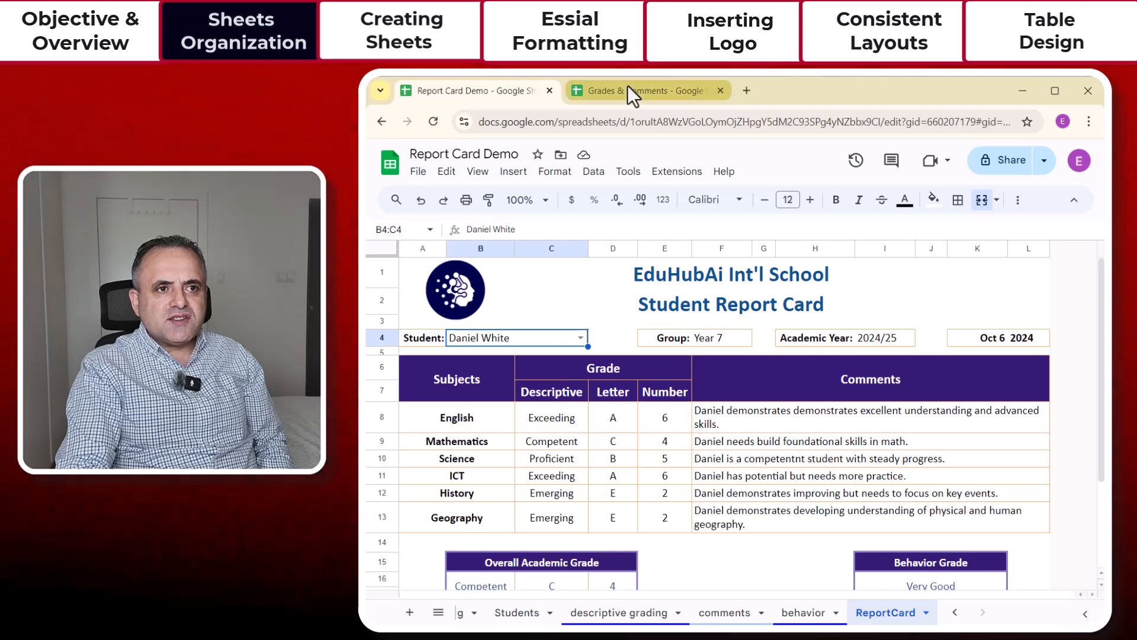
pyautogui.click(630, 91)
pyautogui.click(478, 90)
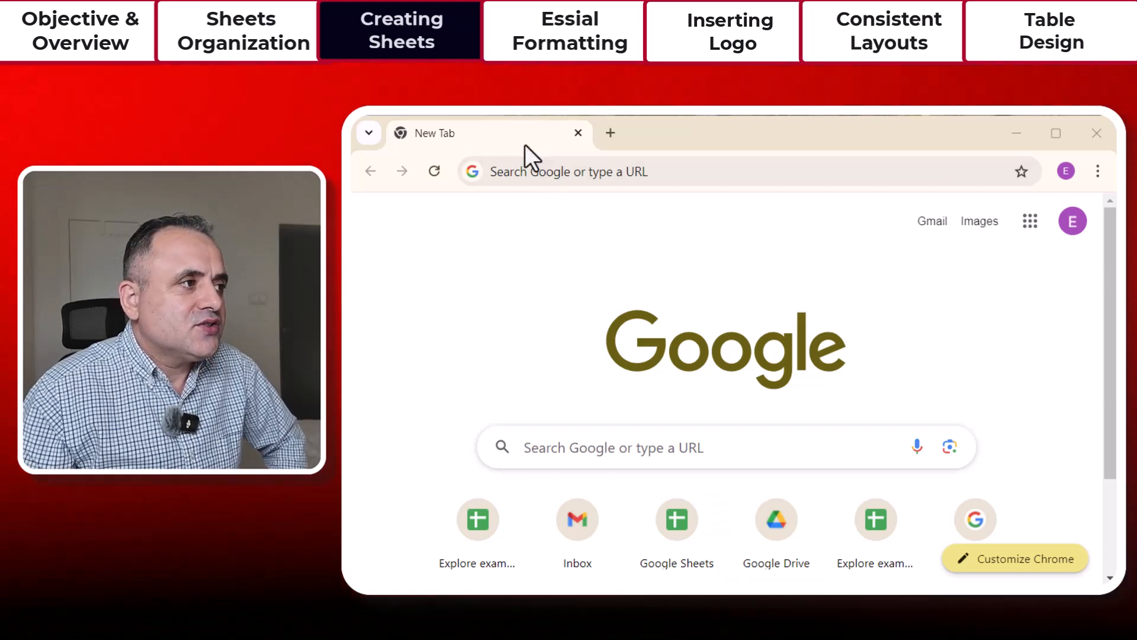
# Go to sheets.google.com and create a blank spreadsheet
pyautogui.click(521, 169)
pyautogui.write('shee')
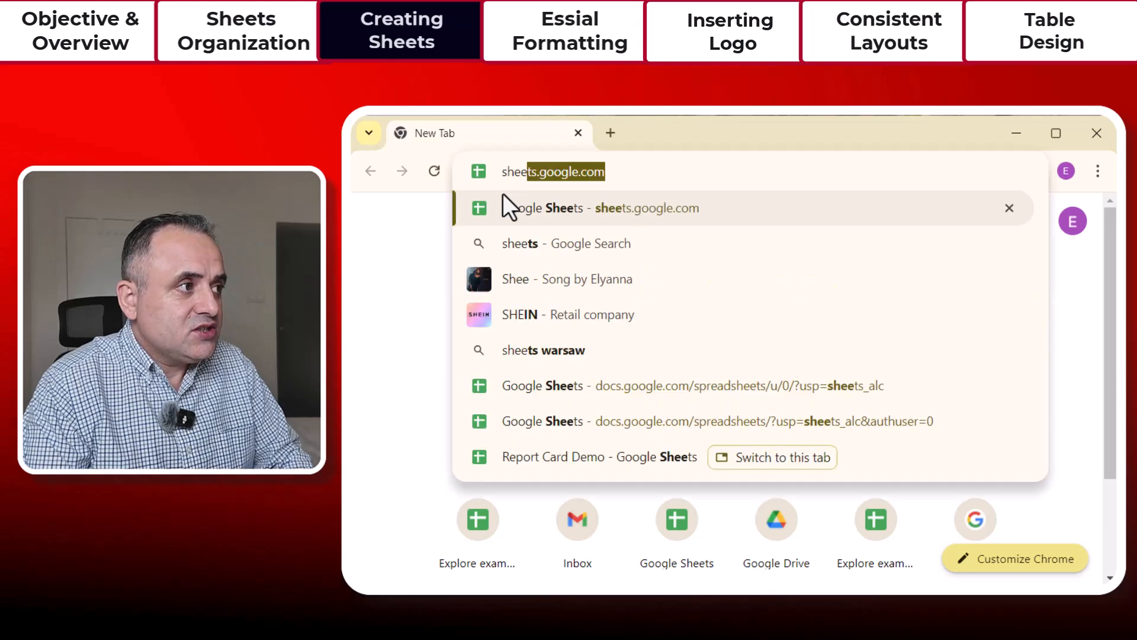
pyautogui.write('ts.google.co')
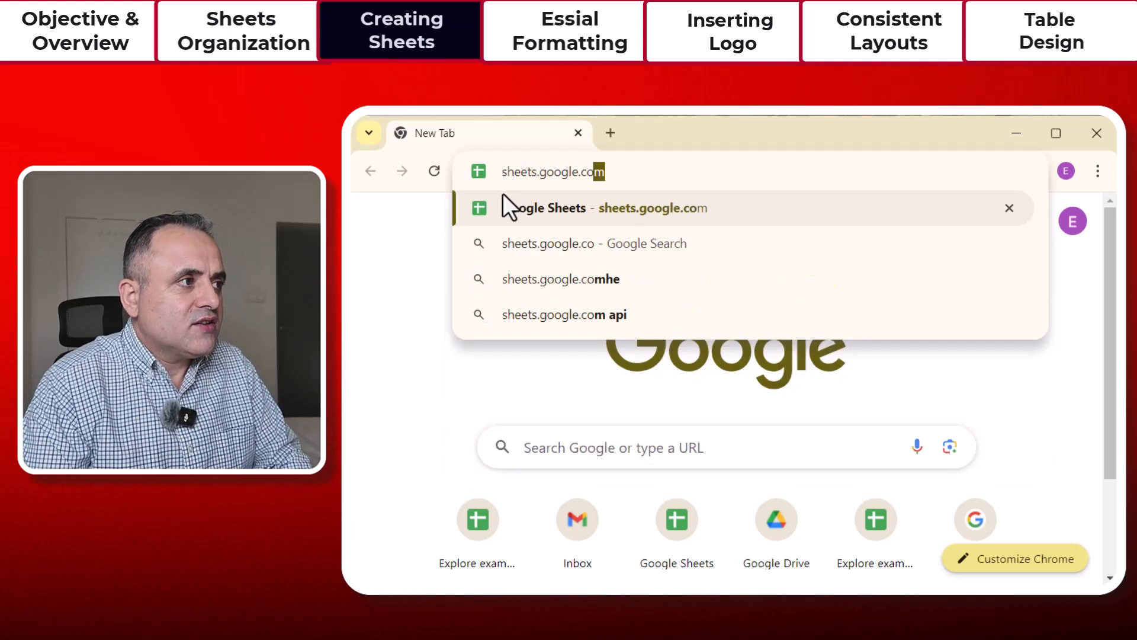
pyautogui.press('Return')
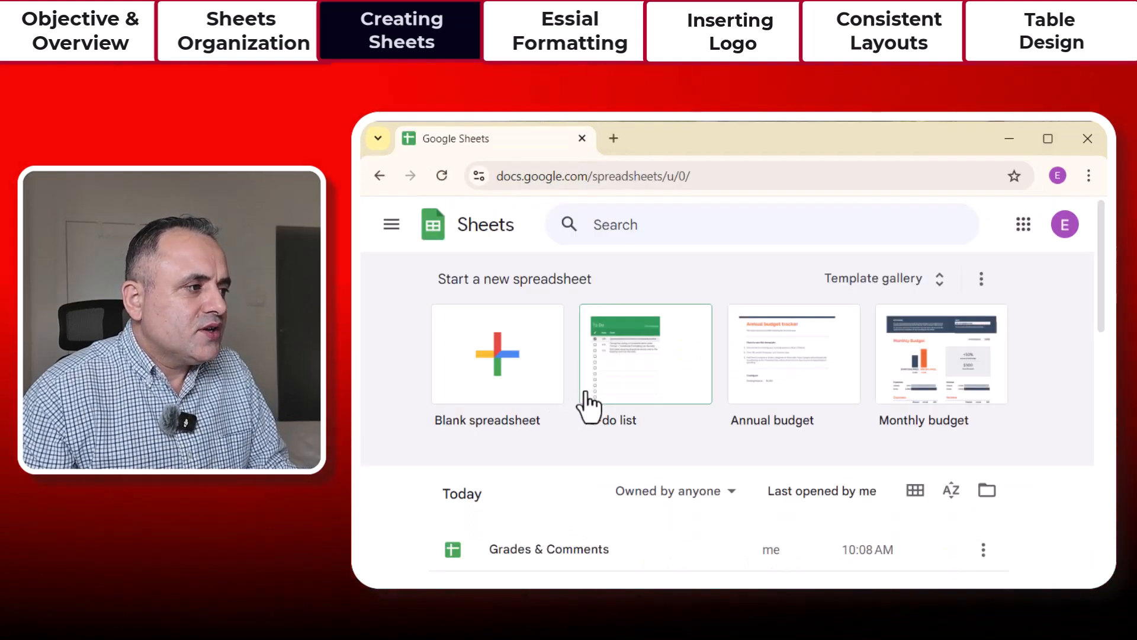
pyautogui.click(487, 362)
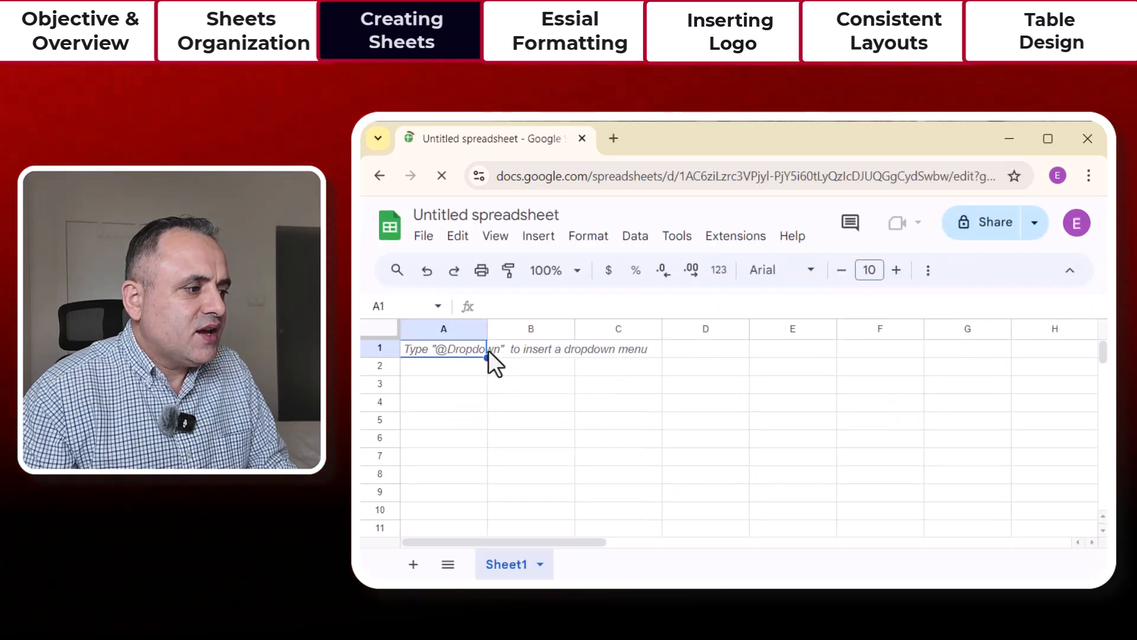
# Name the new spreadsheet "Dynamic Repord Card" and dismiss the pre-built tables suggestions
pyautogui.click(478, 214)
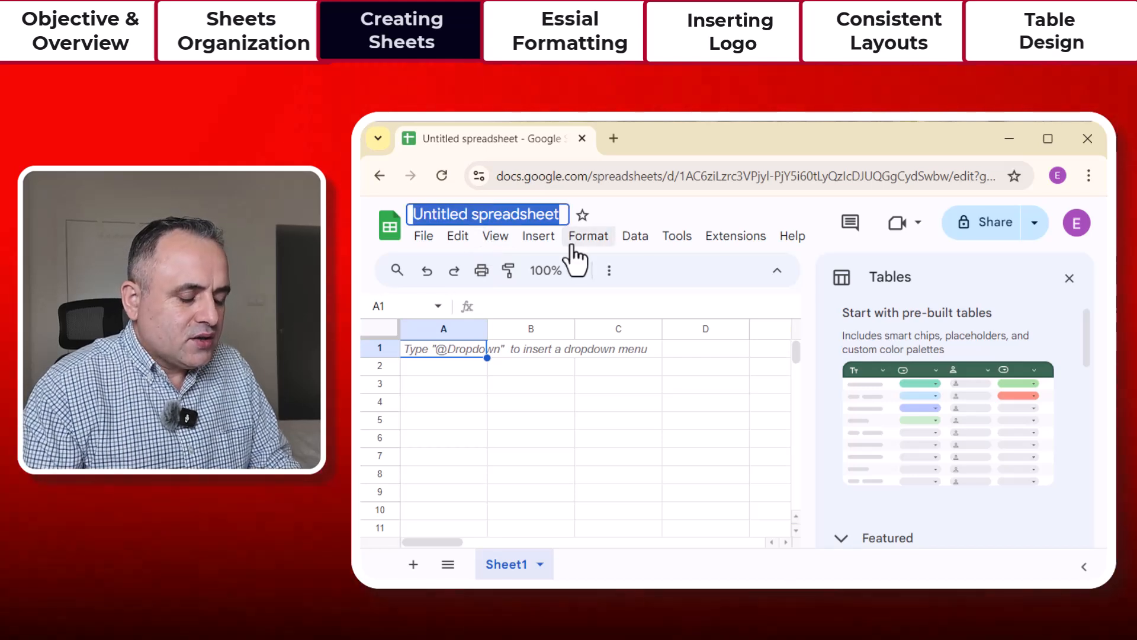
pyautogui.write('Dynamic Repor')
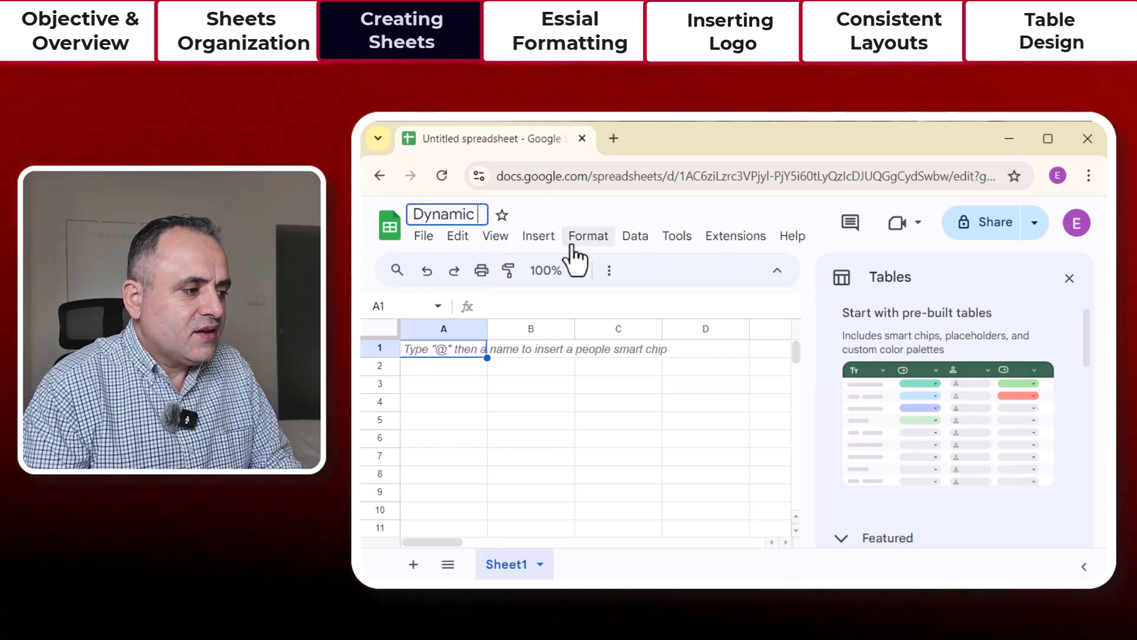
pyautogui.write('d Card')
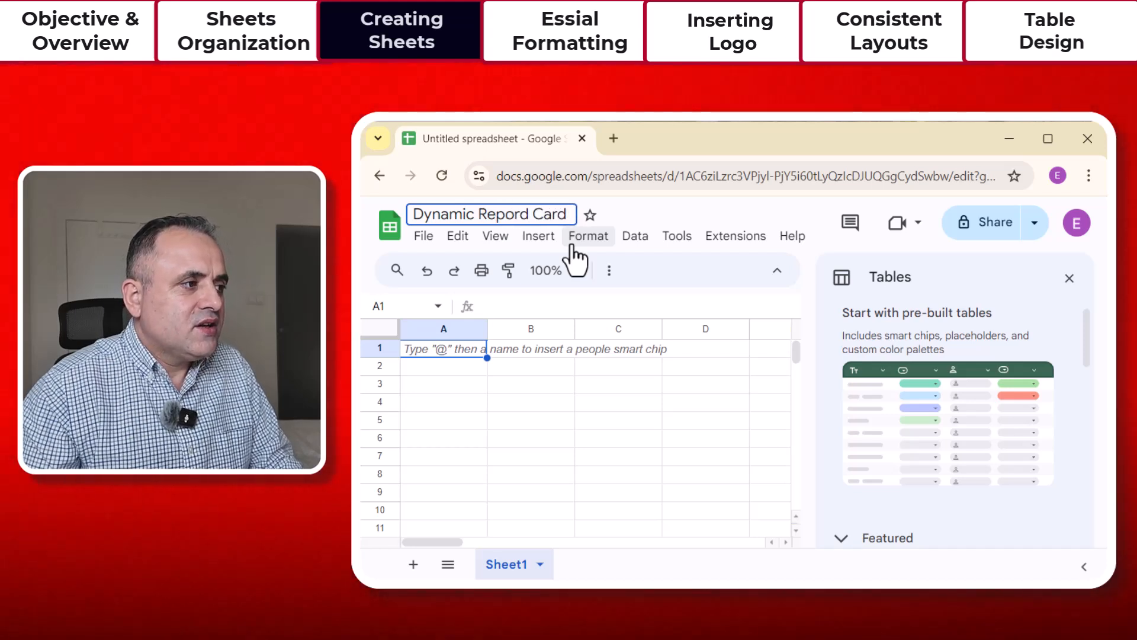
pyautogui.click(609, 494)
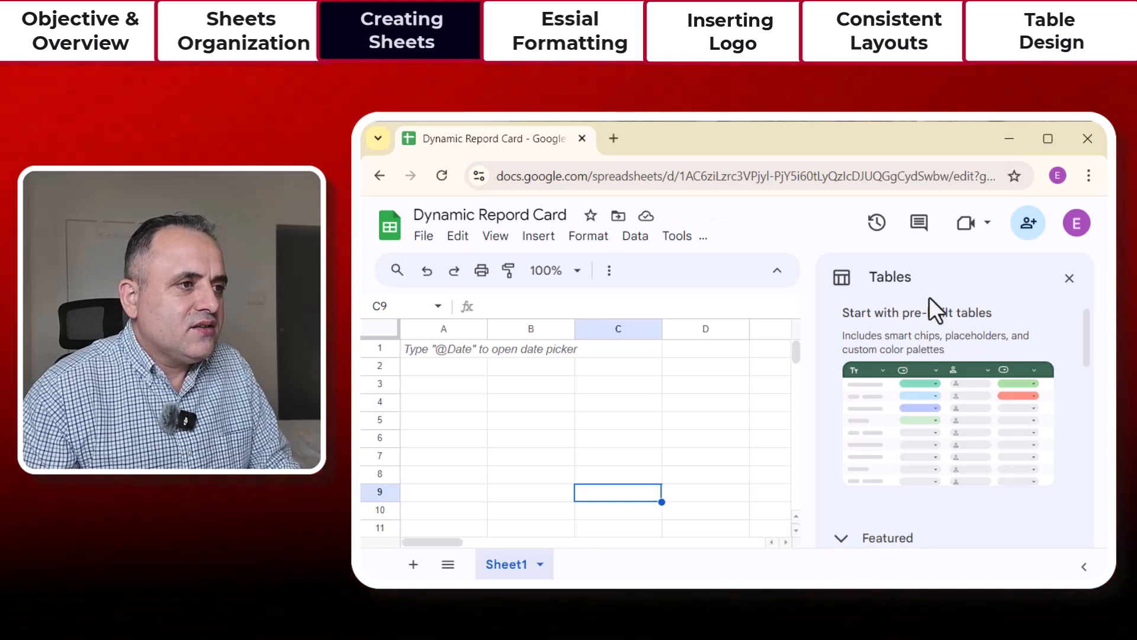
pyautogui.click(1069, 278)
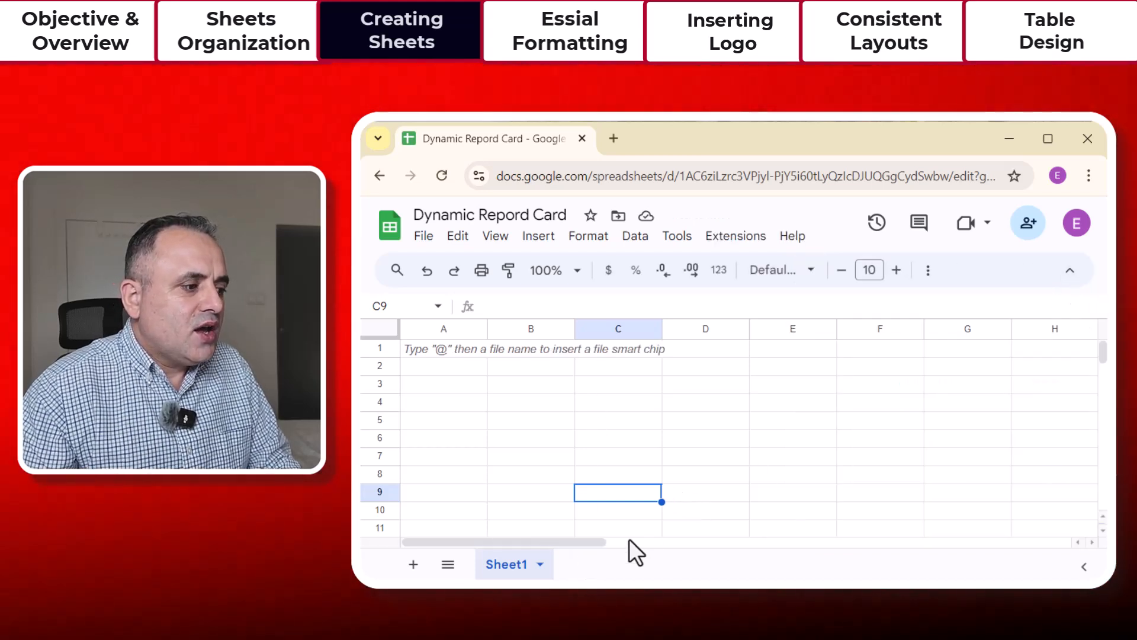
# Rename Sheet1 as "Repord Card"
pyautogui.click(540, 564)
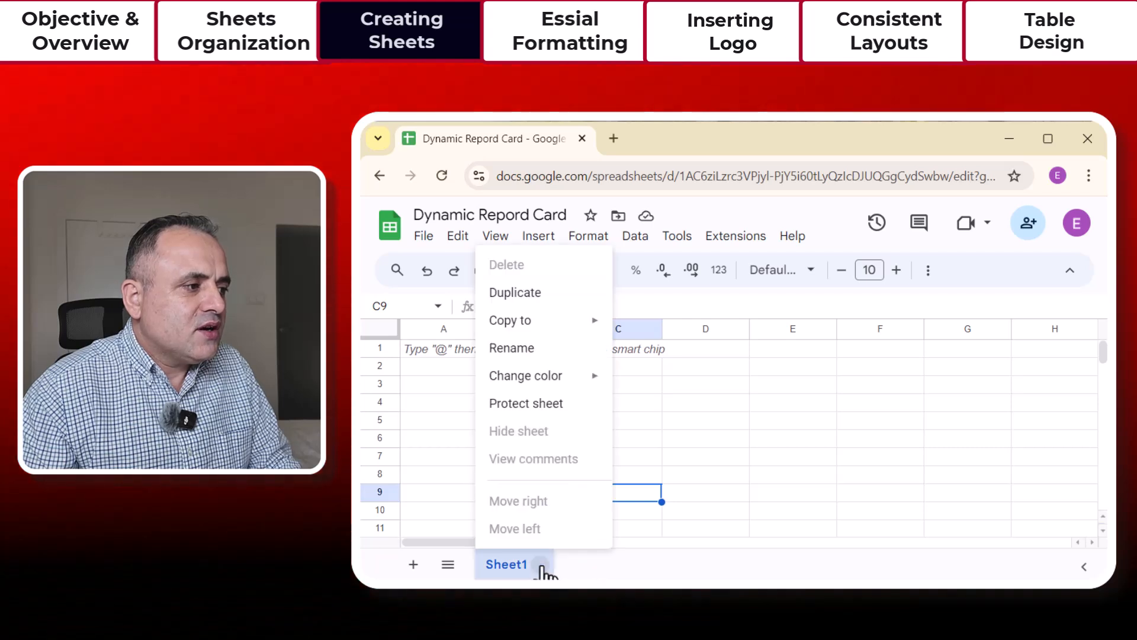
pyautogui.click(513, 349)
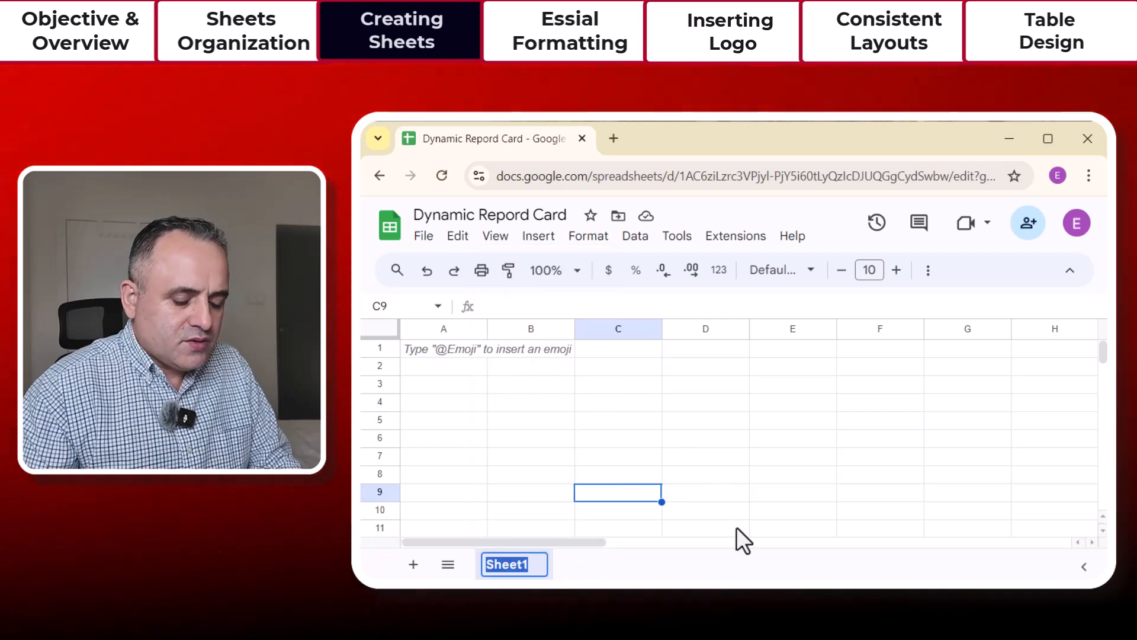
pyautogui.write('Re')
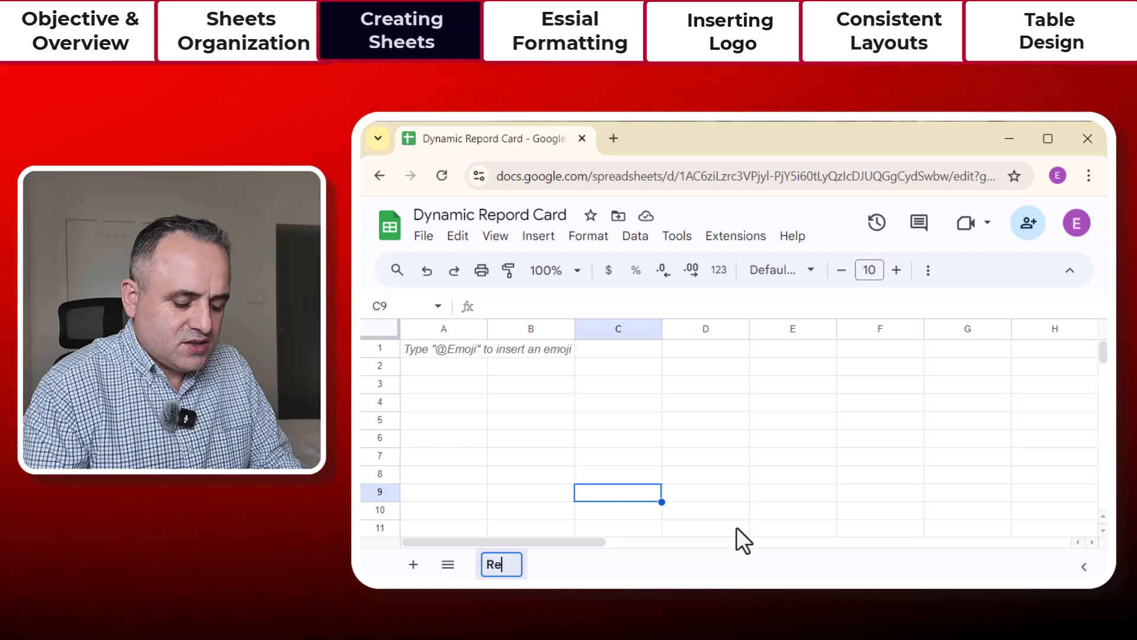
pyautogui.write('pord CArd')
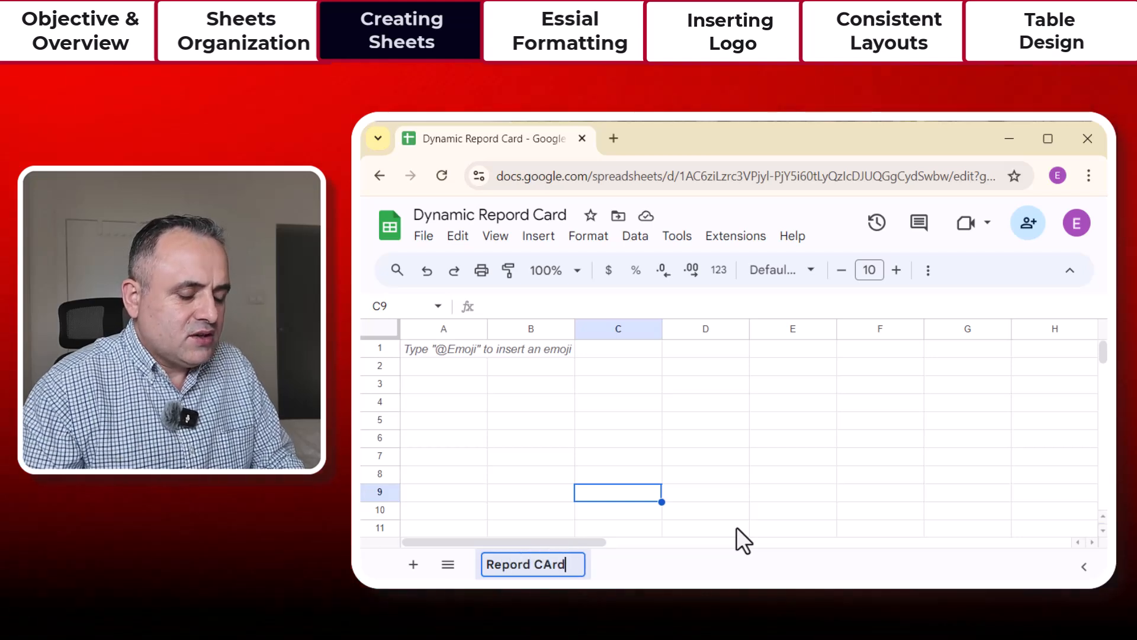
pyautogui.press('BackSpace')
pyautogui.press('BackSpace')
pyautogui.press('BackSpace')
pyautogui.press('BackSpace')
pyautogui.write('Card')
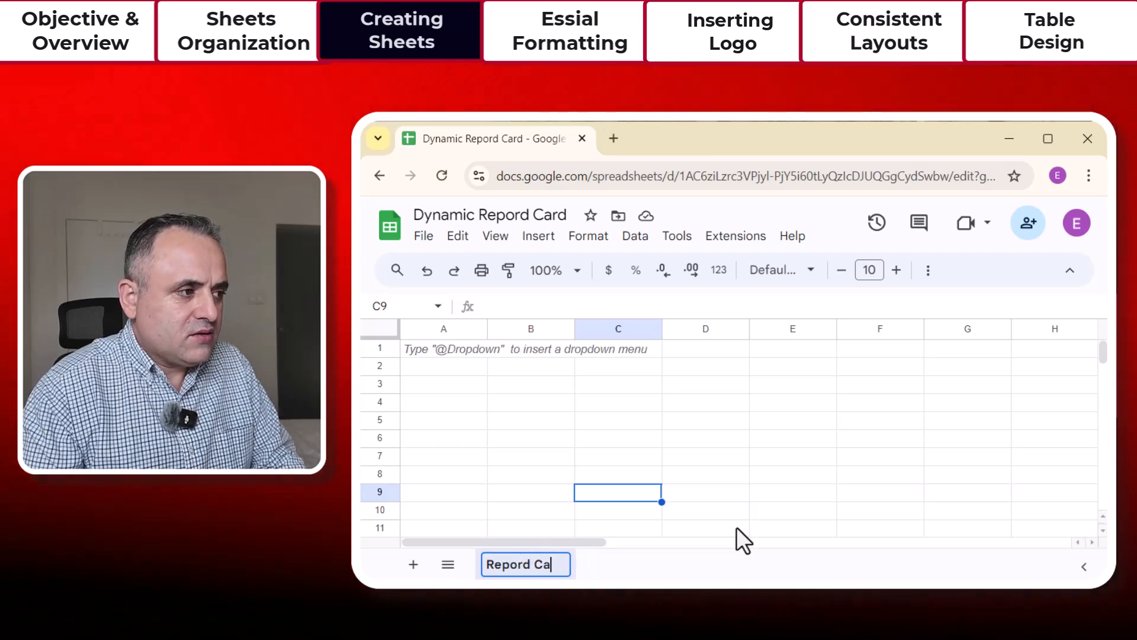
pyautogui.click(735, 510)
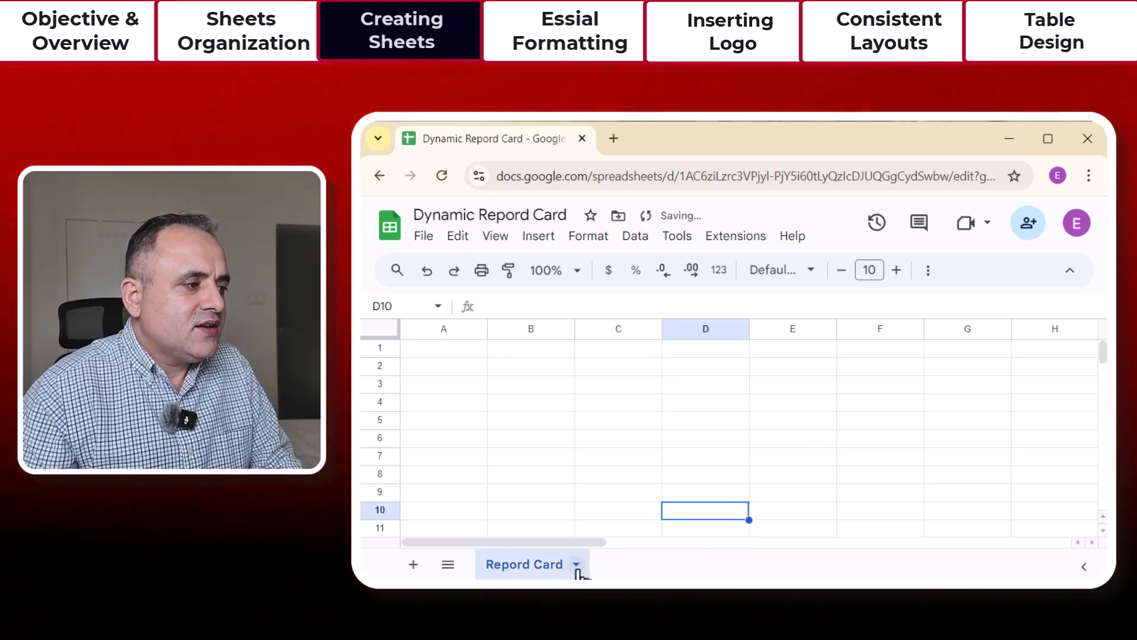
# Add a second sheet and name it "Grades"
pyautogui.click(413, 565)
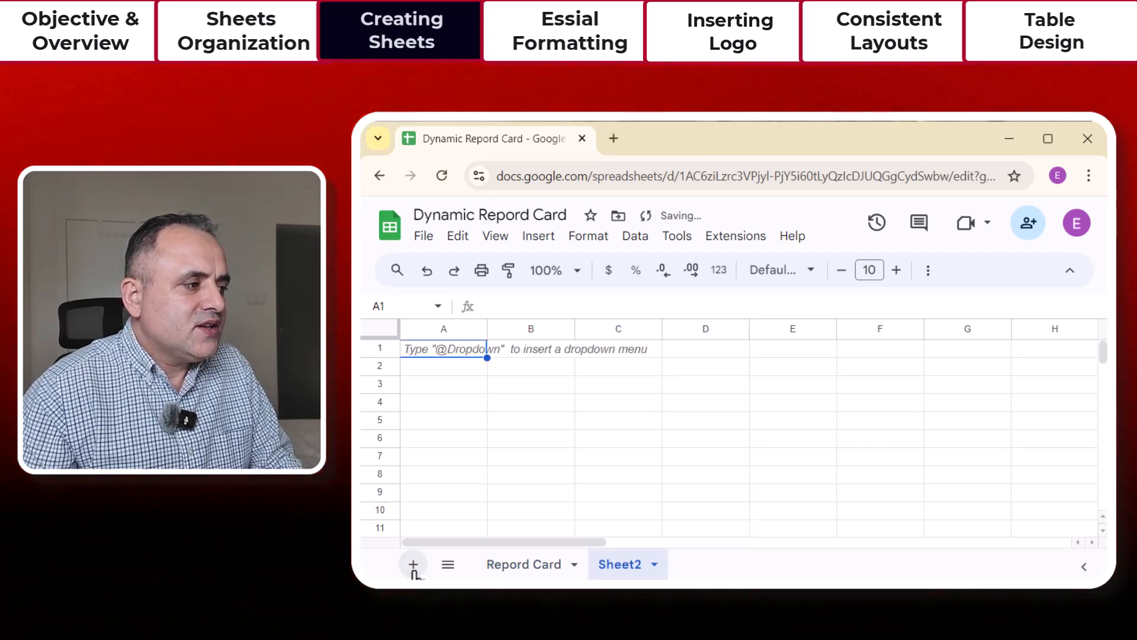
pyautogui.click(654, 567)
pyautogui.click(632, 350)
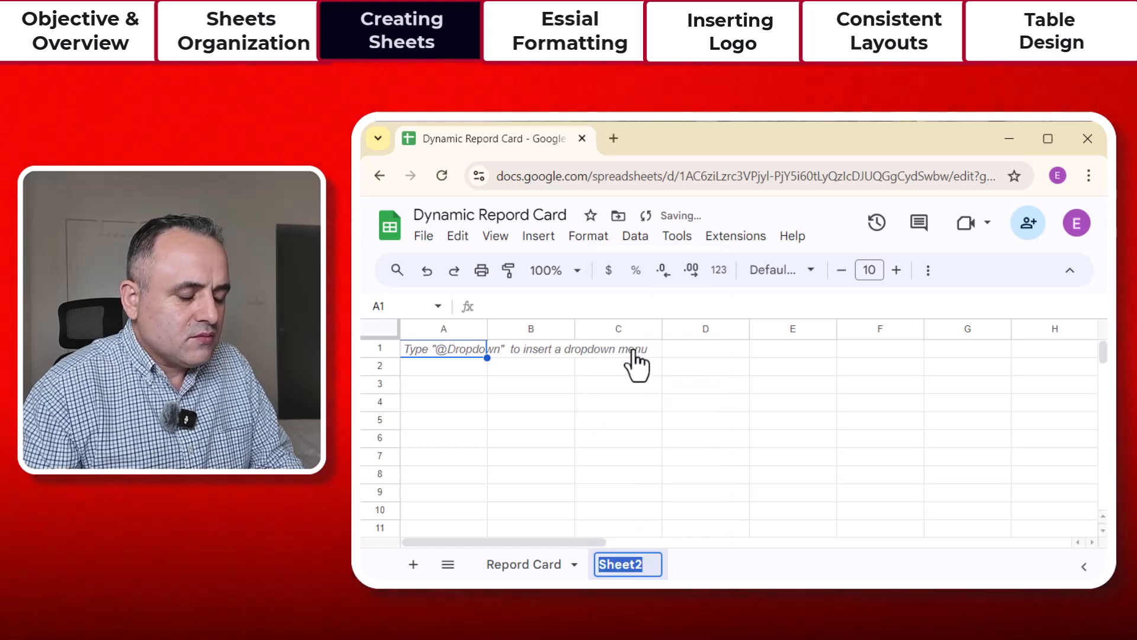
pyautogui.write('Grades')
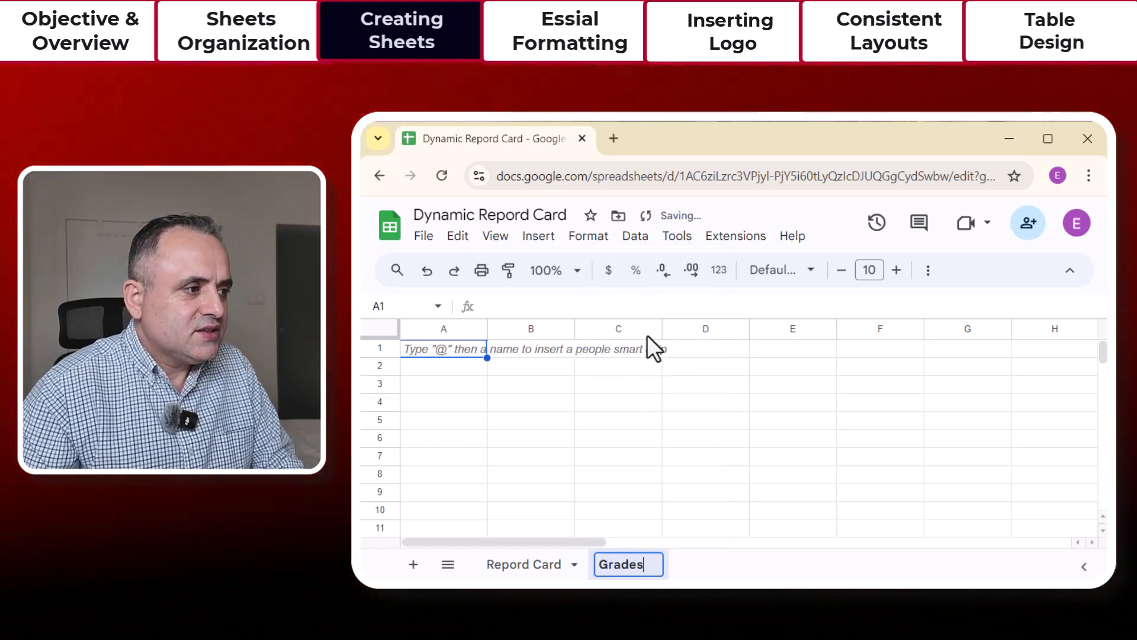
pyautogui.click(660, 455)
# Add a third sheet and name it "Comments"
pyautogui.click(413, 564)
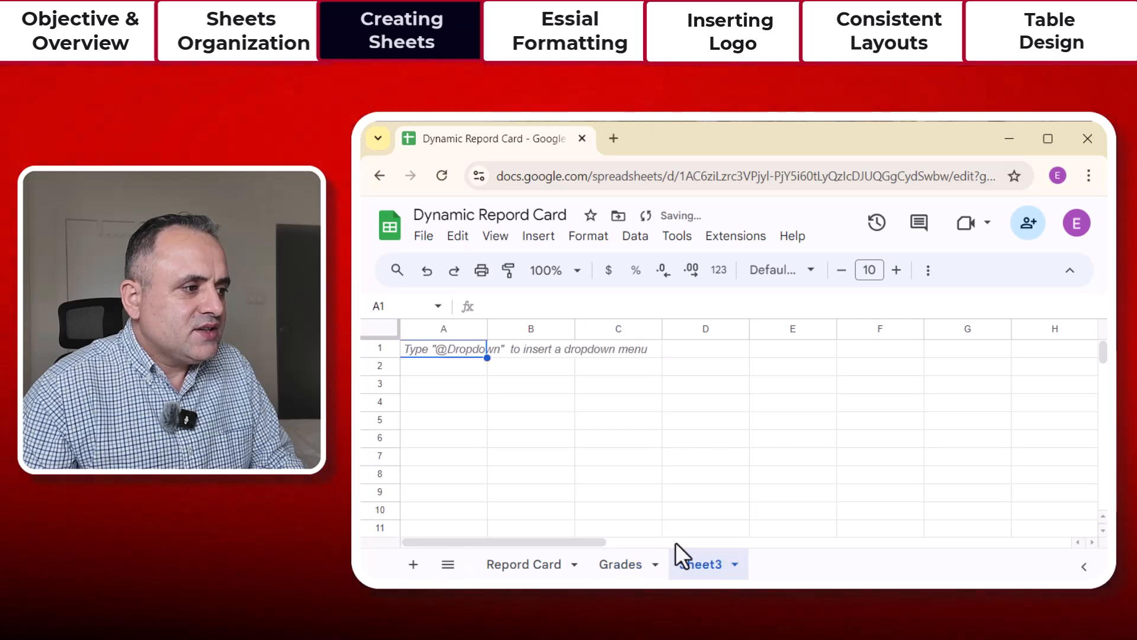
pyautogui.click(735, 567)
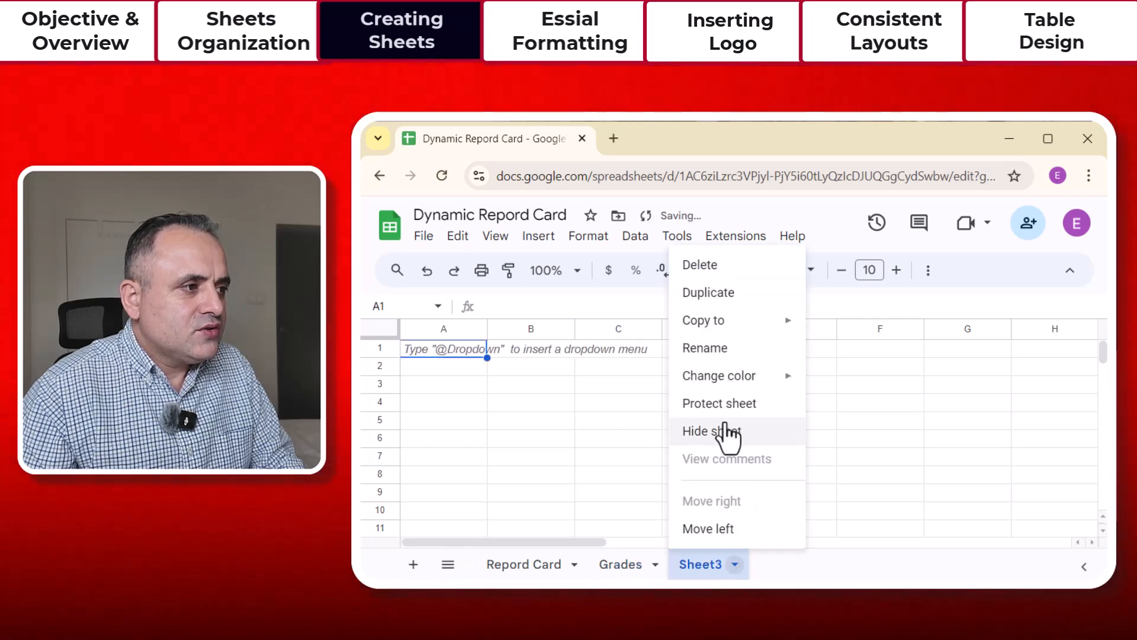
pyautogui.click(719, 355)
pyautogui.write('Comments')
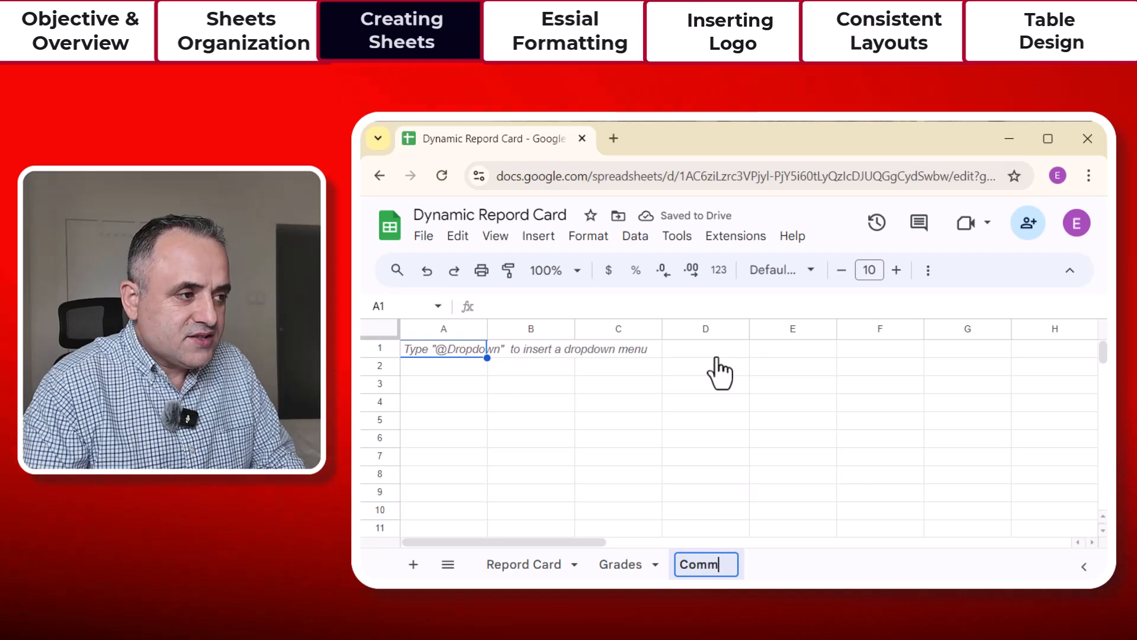
pyautogui.click(711, 384)
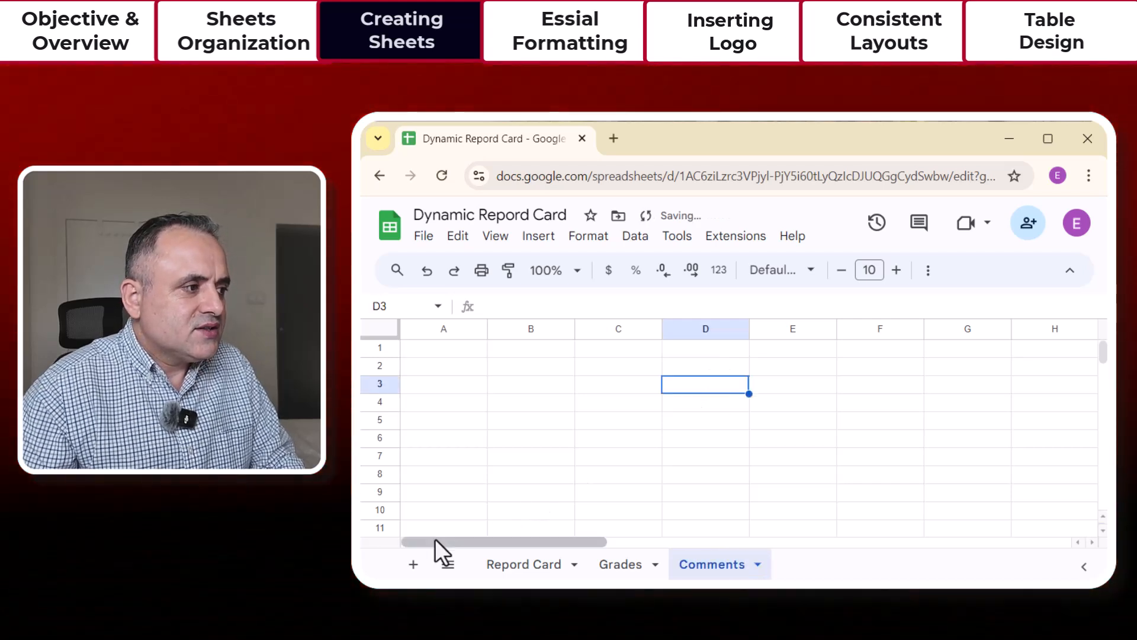
# Add a fourth sheet and name it "Students"
pyautogui.click(413, 565)
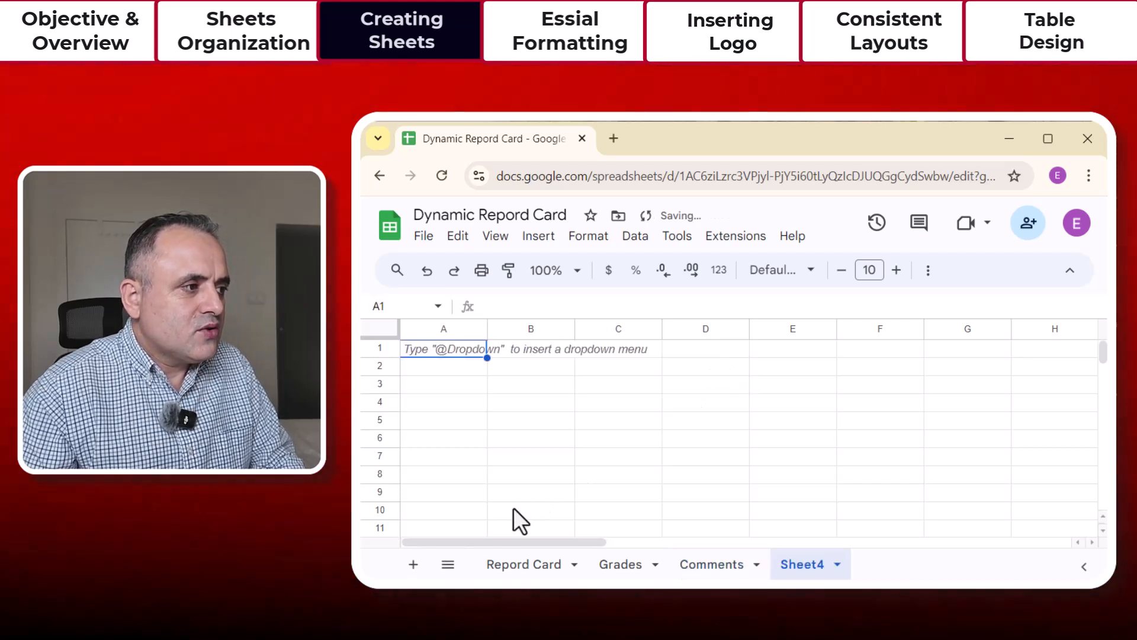
pyautogui.click(837, 565)
pyautogui.click(811, 350)
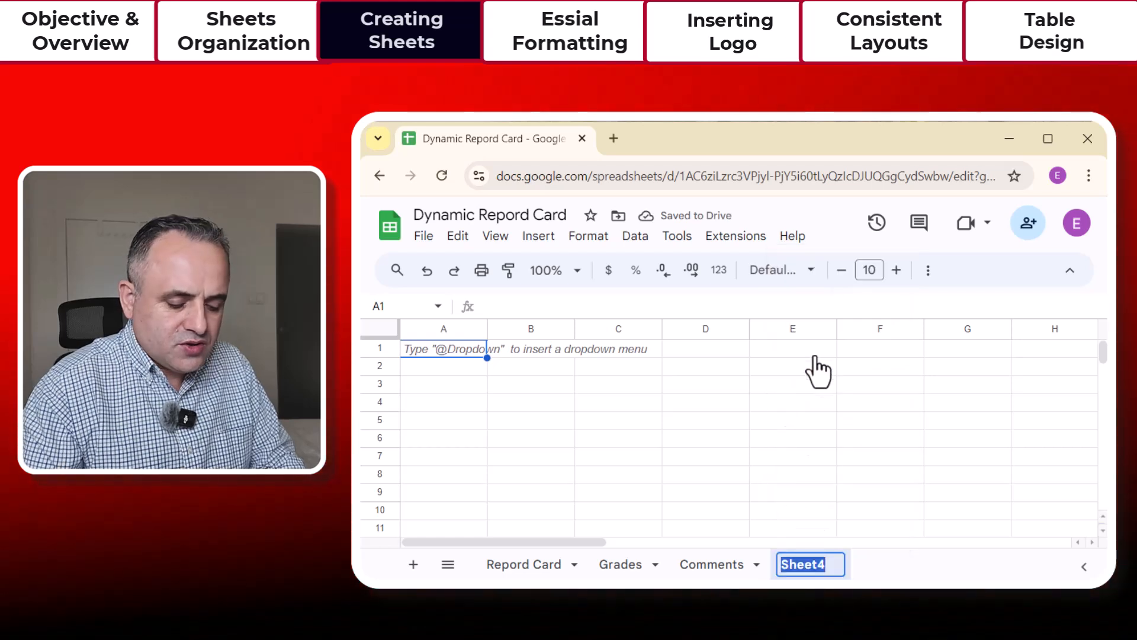
pyautogui.write('Students')
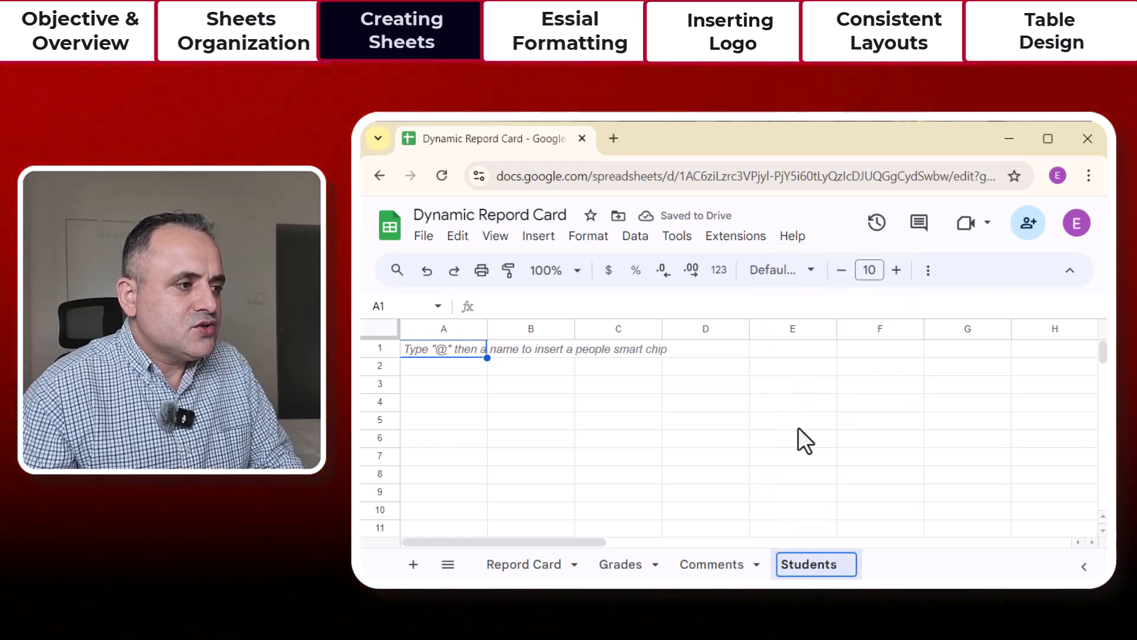
pyautogui.click(794, 422)
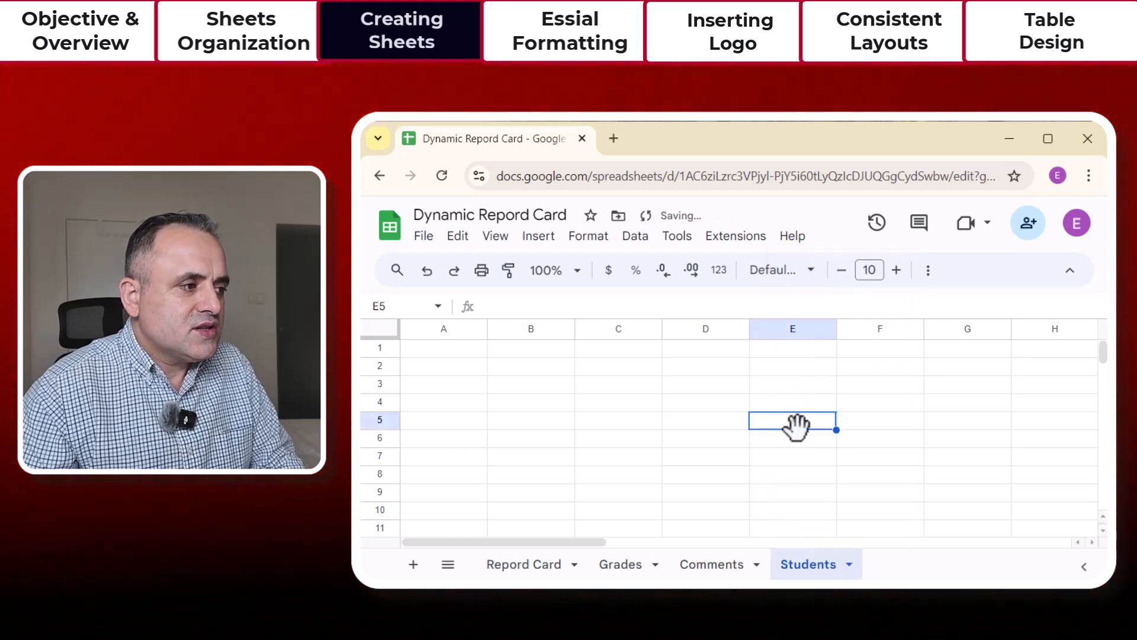
# Add a fifth sheet and name it "Config"
pyautogui.click(413, 566)
pyautogui.click(892, 565)
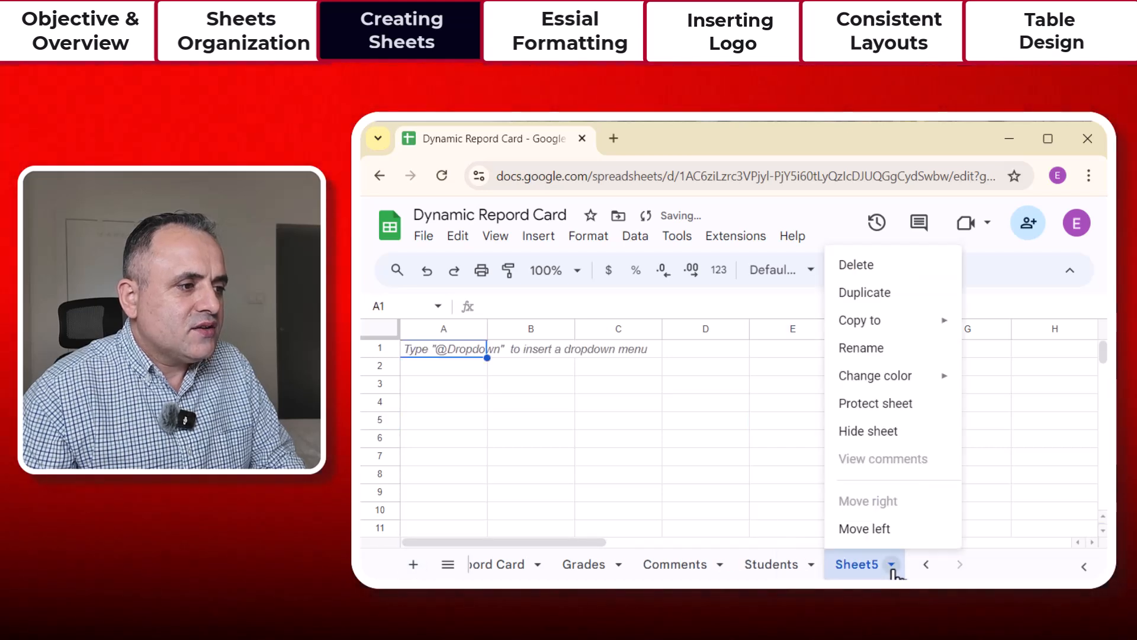
pyautogui.click(864, 349)
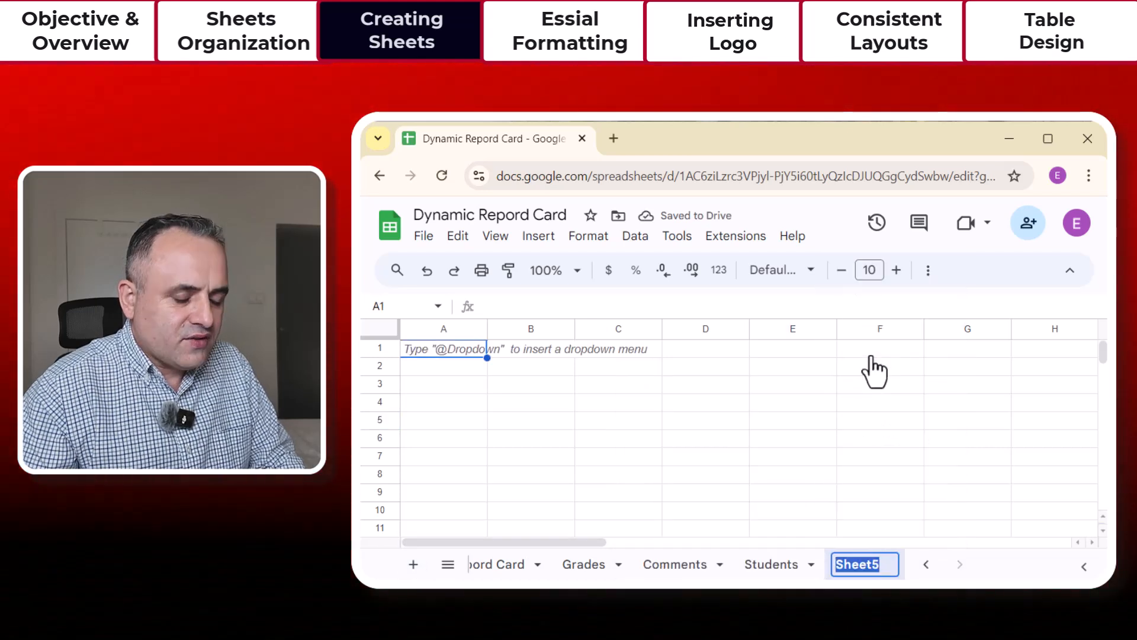
pyautogui.write('Confi')
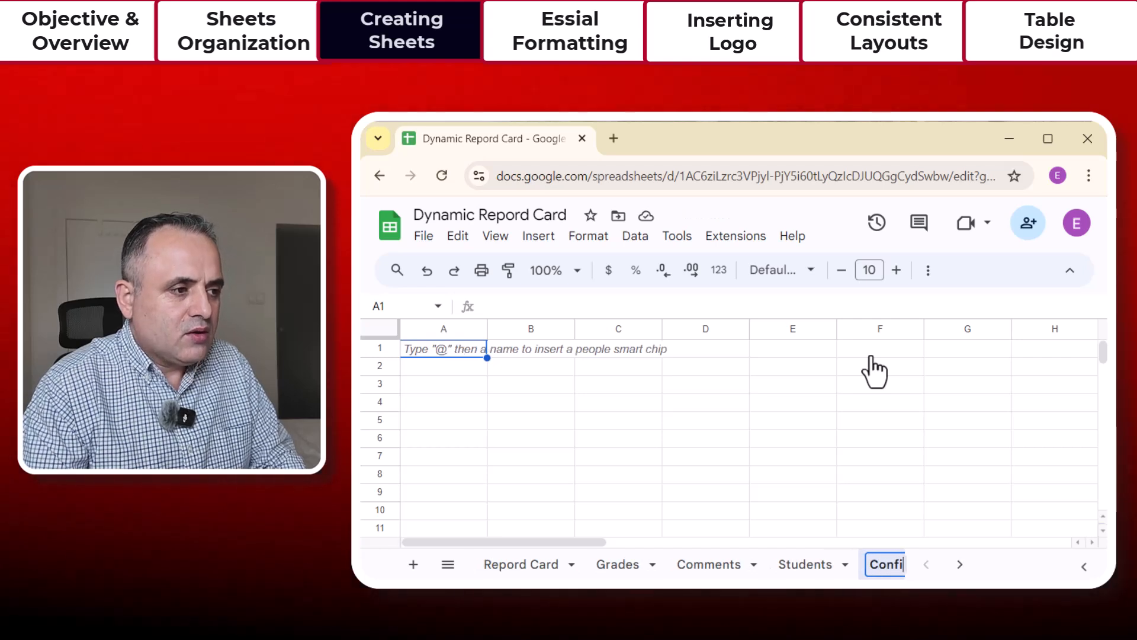
pyautogui.write('g')
pyautogui.click(803, 564)
# Review the Repord Card, Grades, Comments, Students and Config sheets one after another
pyautogui.click(508, 566)
pyautogui.click(626, 568)
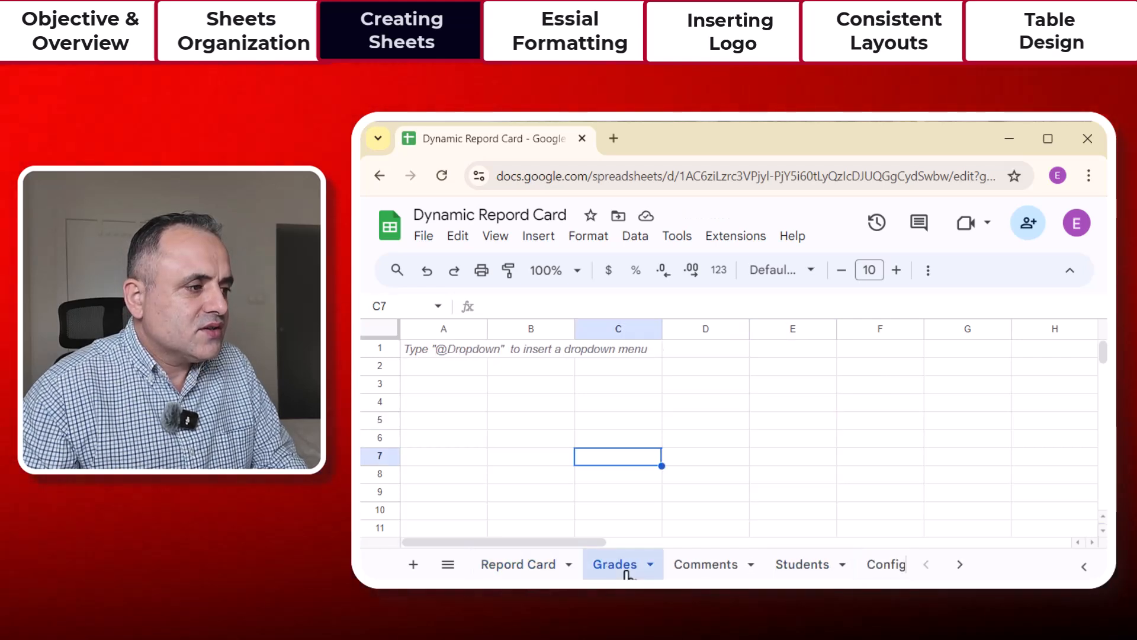
pyautogui.click(703, 569)
pyautogui.click(782, 570)
pyautogui.click(887, 570)
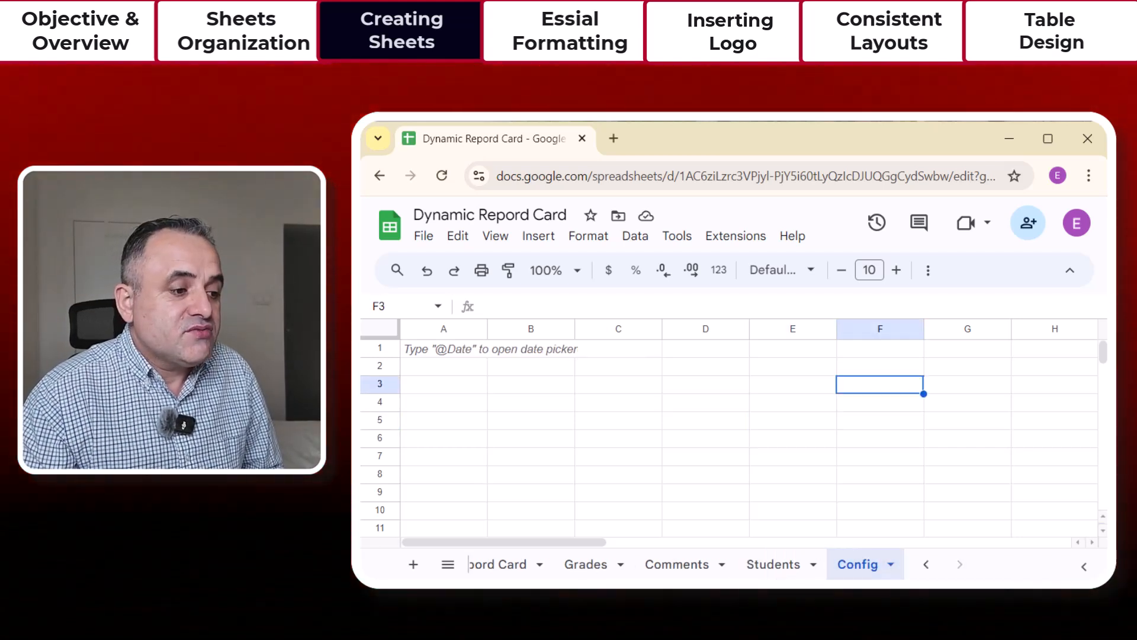
# Delete columns M through Z from the Repord Card sheet
pyautogui.click(512, 564)
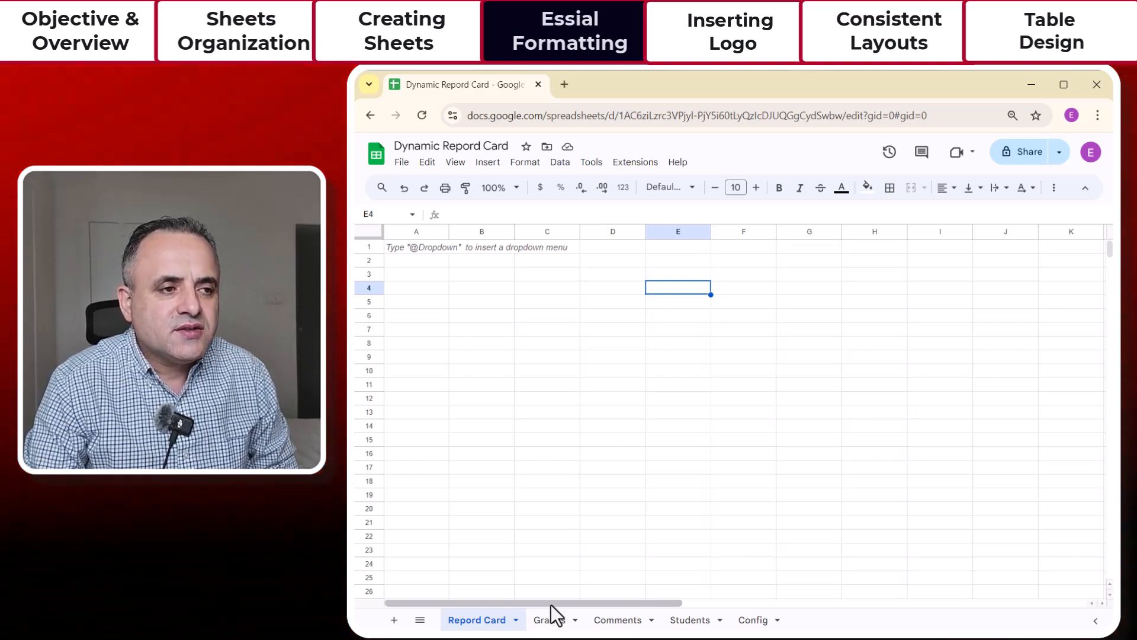
pyautogui.moveTo(550, 604); pyautogui.dragTo(728, 617)
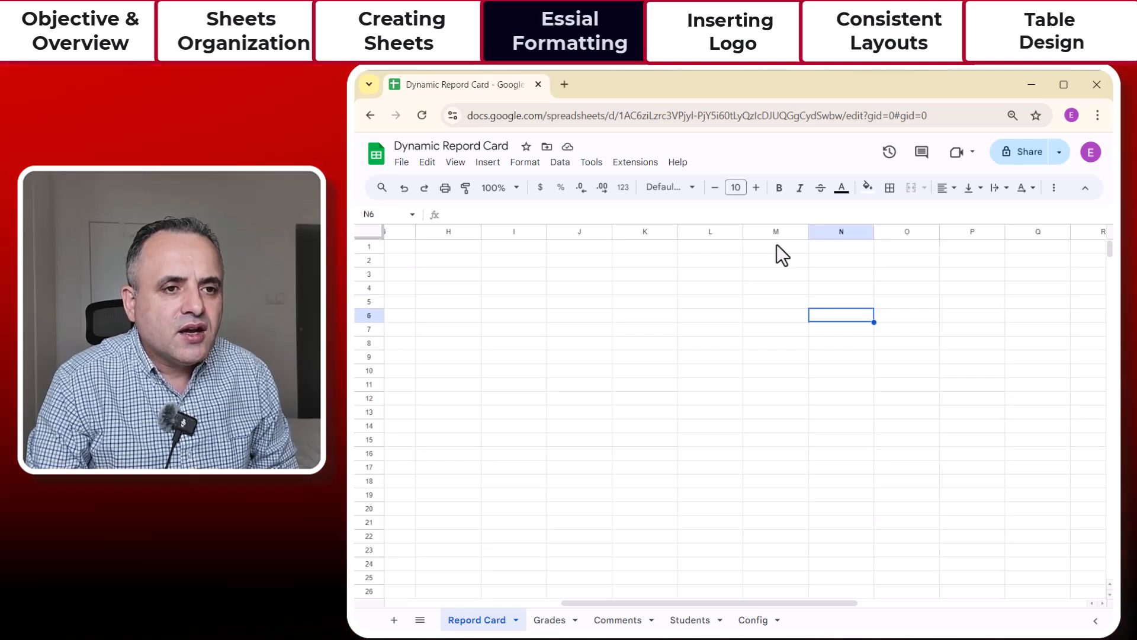
pyautogui.click(765, 232)
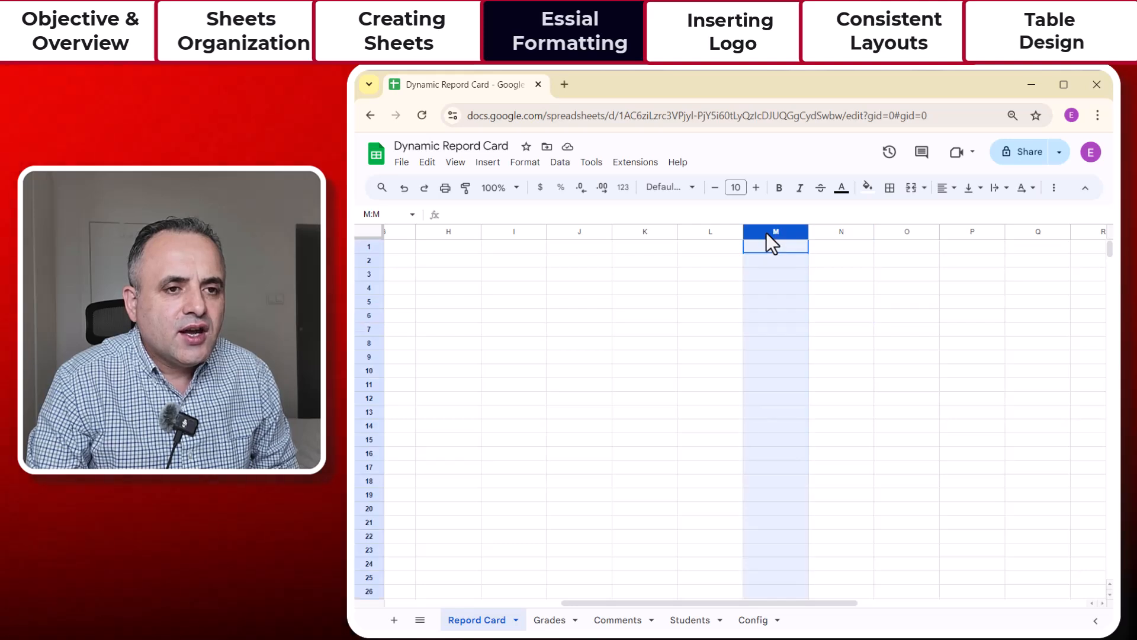
pyautogui.moveTo(766, 232); pyautogui.dragTo(1108, 247)
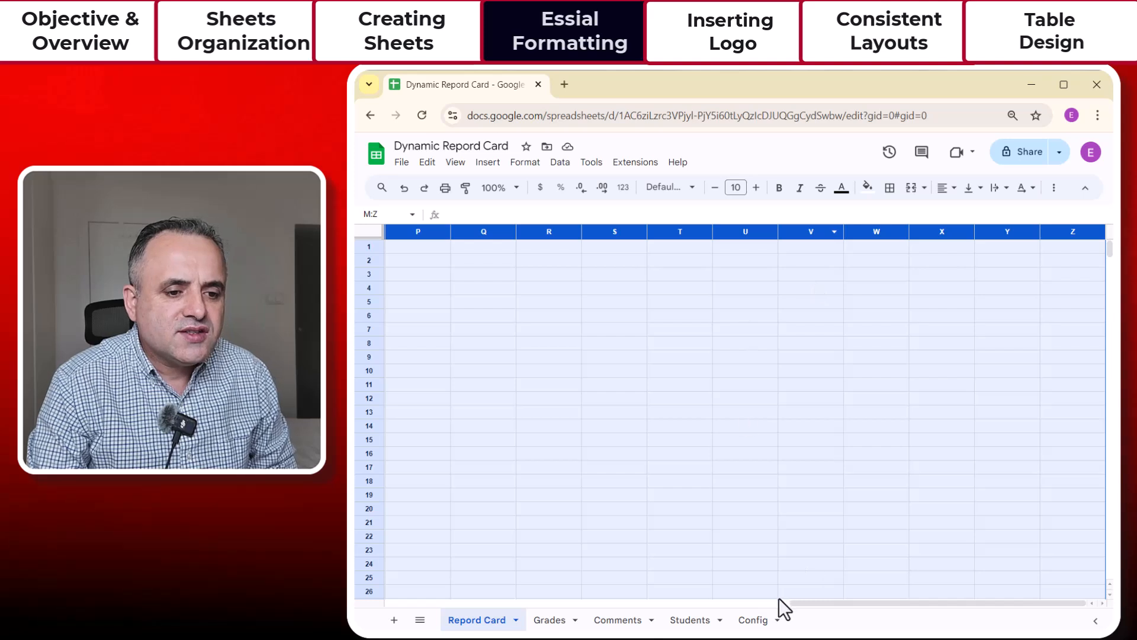
pyautogui.moveTo(823, 605); pyautogui.dragTo(584, 598)
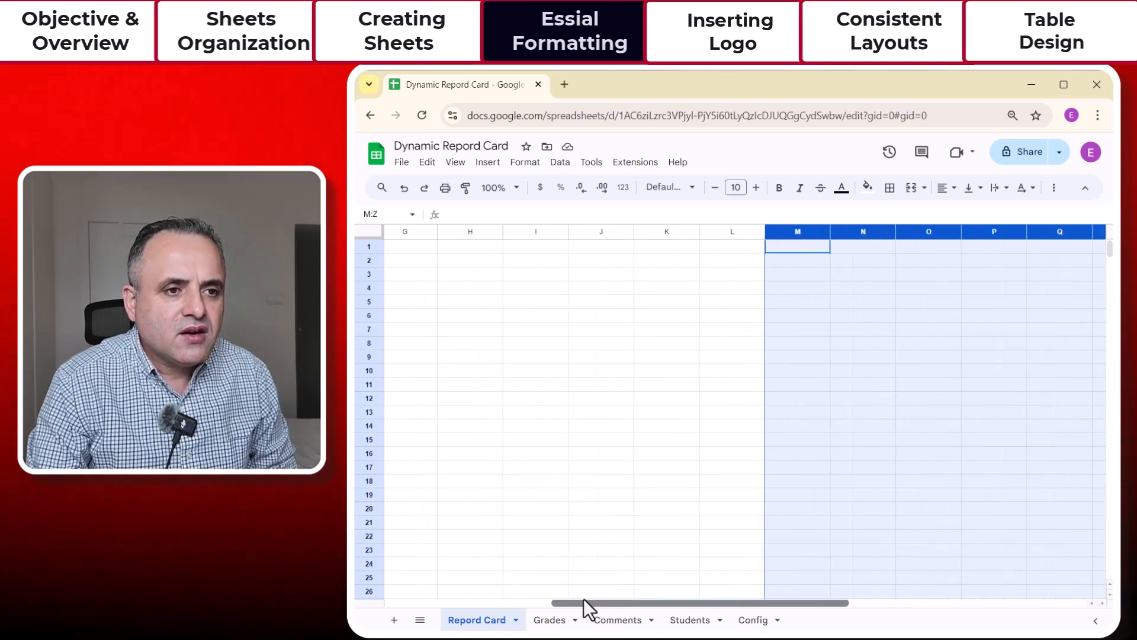
pyautogui.rightClick(845, 231)
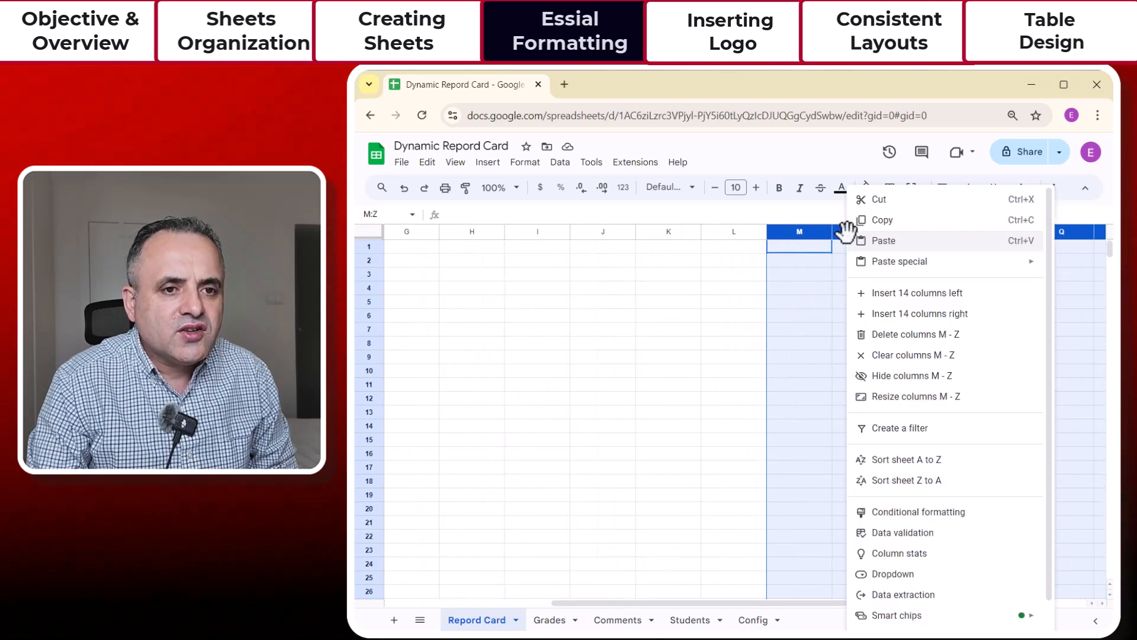
pyautogui.click(890, 339)
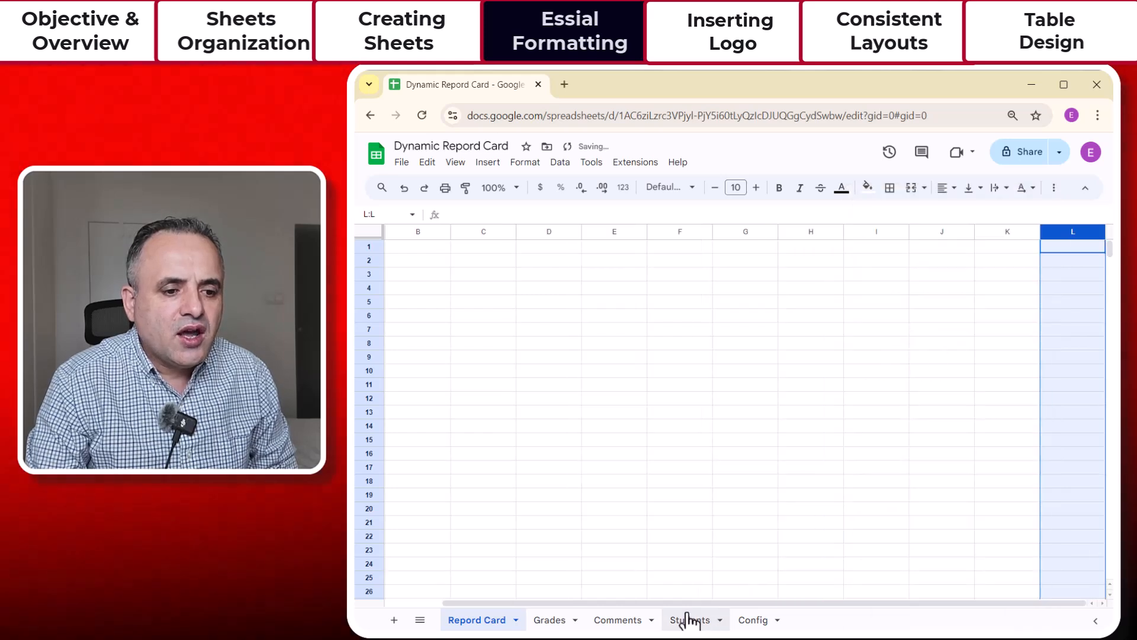
# Delete rows 23 through 1000 from the Repord Card sheet
pyautogui.moveTo(771, 603); pyautogui.dragTo(525, 603)
pyautogui.click(369, 550)
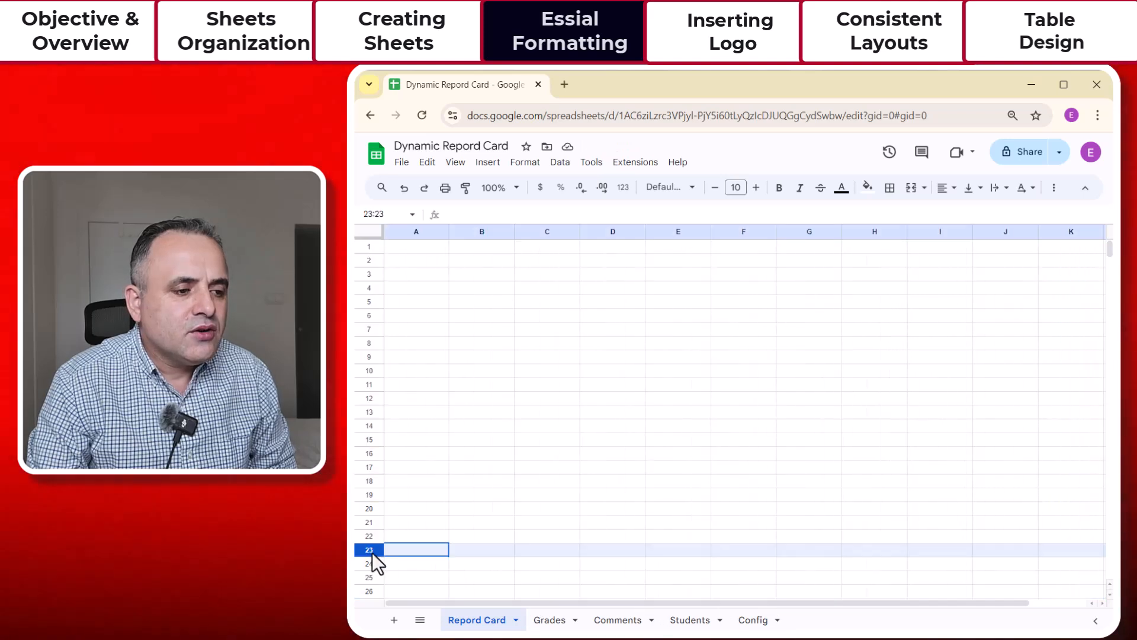
pyautogui.moveTo(372, 552); pyautogui.dragTo(372, 638)
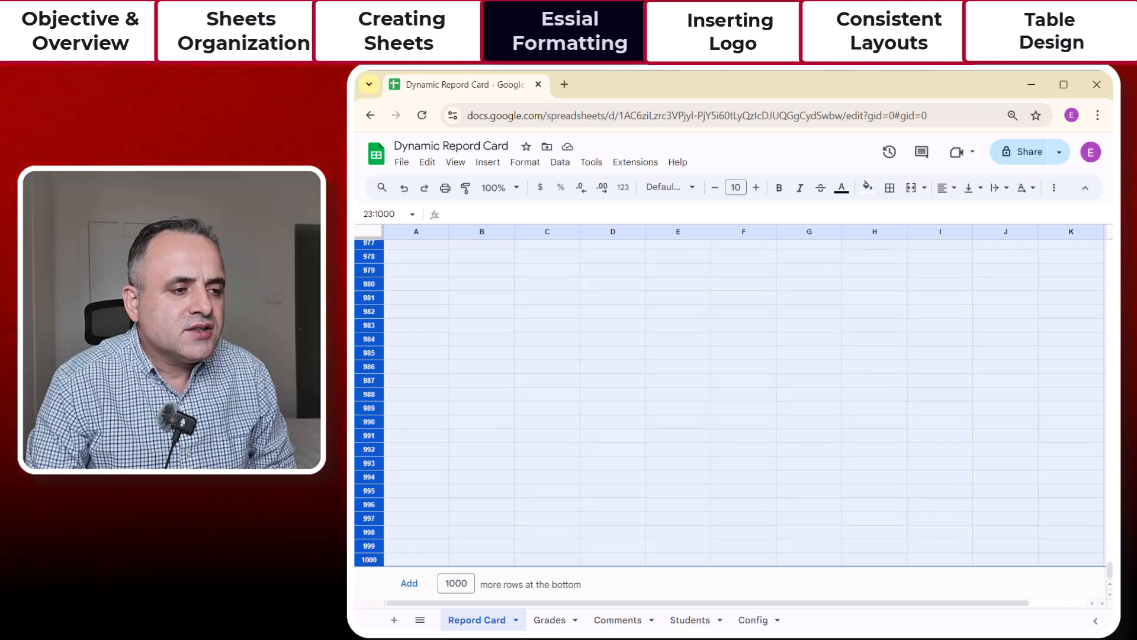
pyautogui.rightClick(372, 290)
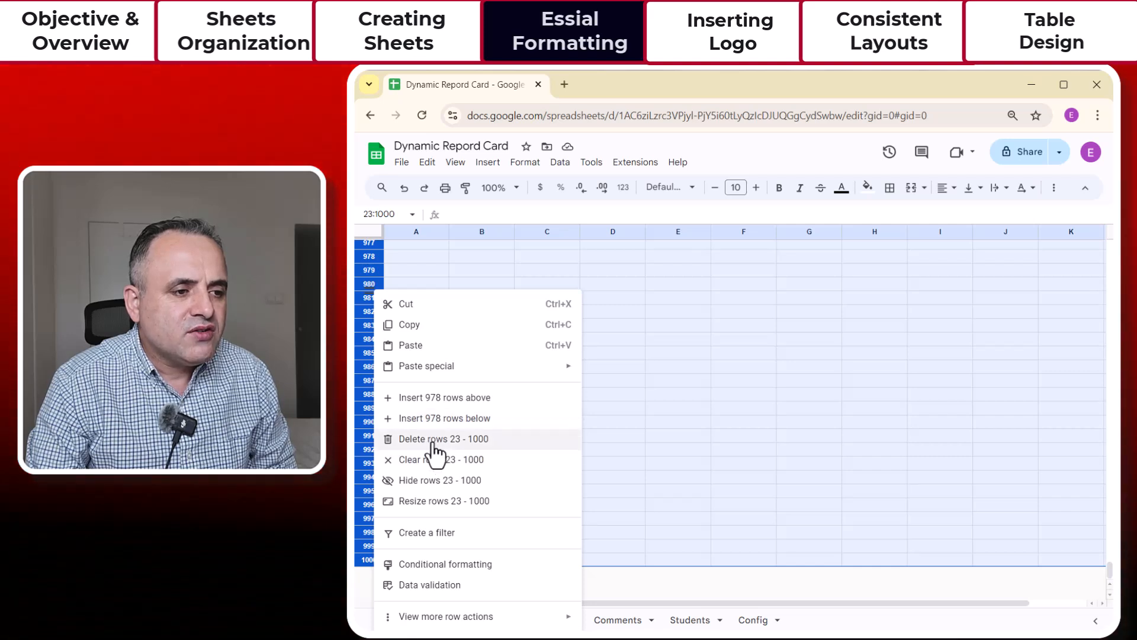
pyautogui.click(434, 445)
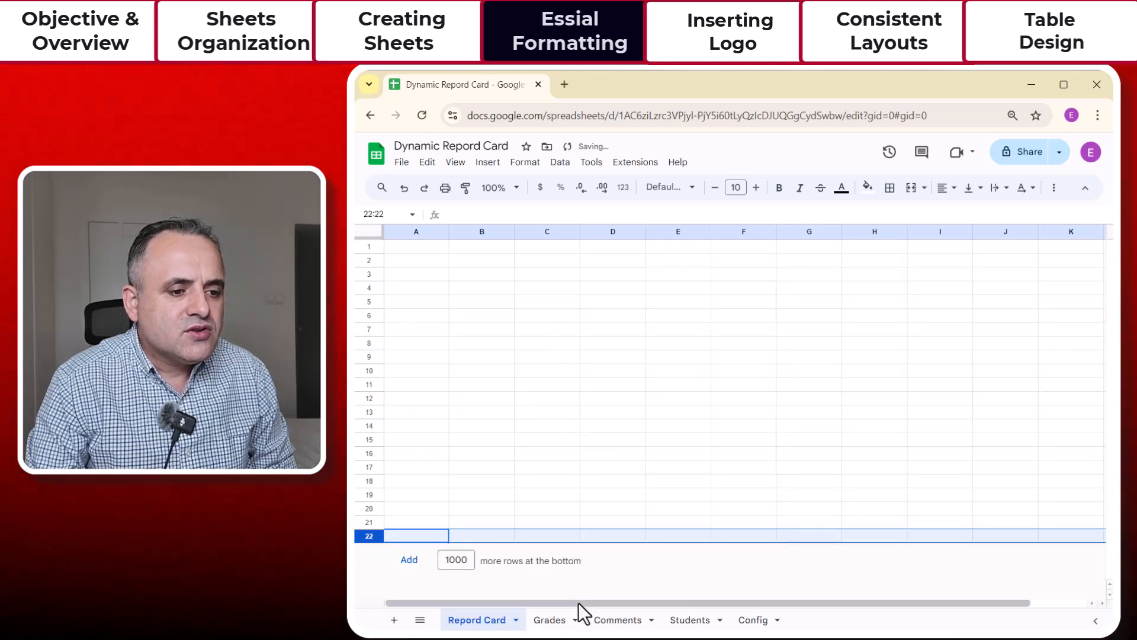
pyautogui.moveTo(578, 603); pyautogui.dragTo(461, 568)
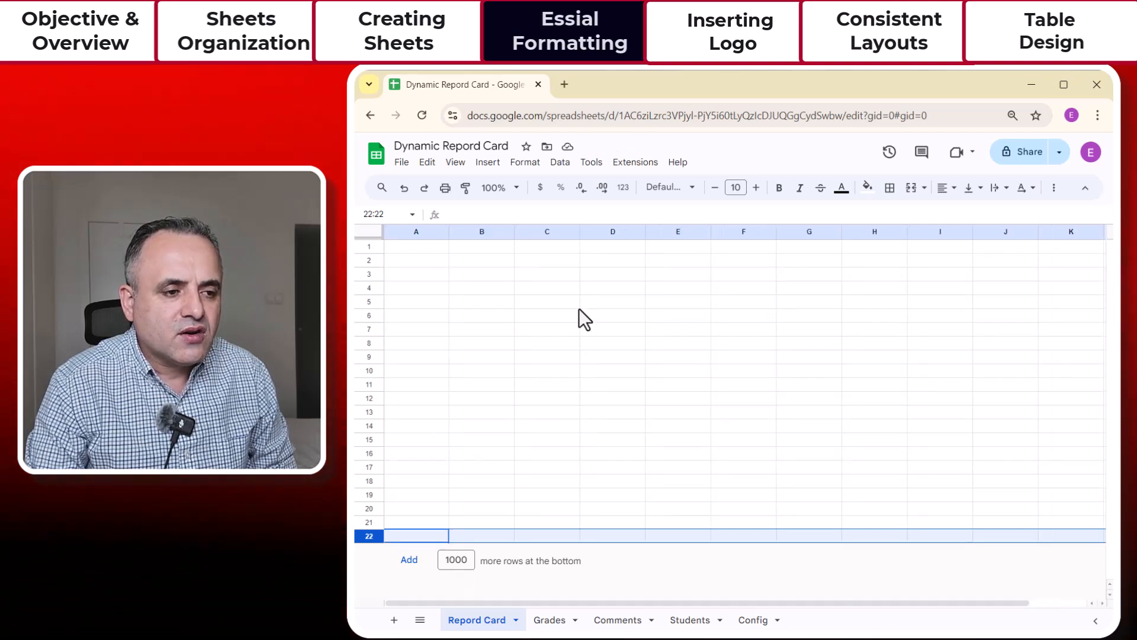
# Merge the range C1:I2 into one header cell on the Repord Card sheet
pyautogui.click(570, 356)
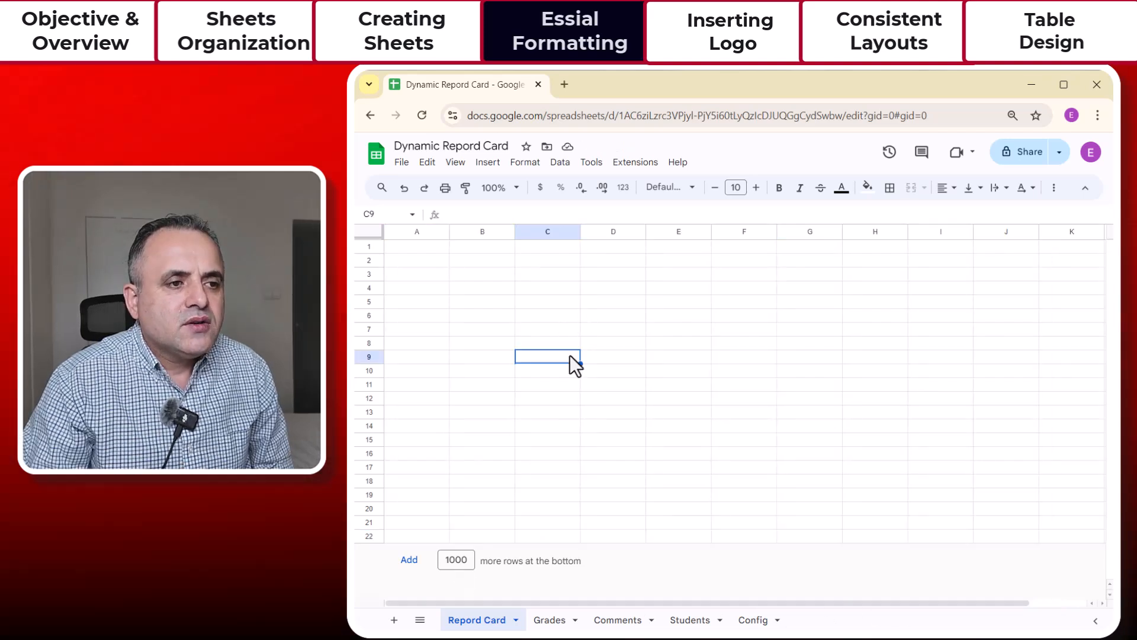
pyautogui.click(553, 251)
pyautogui.moveTo(558, 253); pyautogui.dragTo(943, 251)
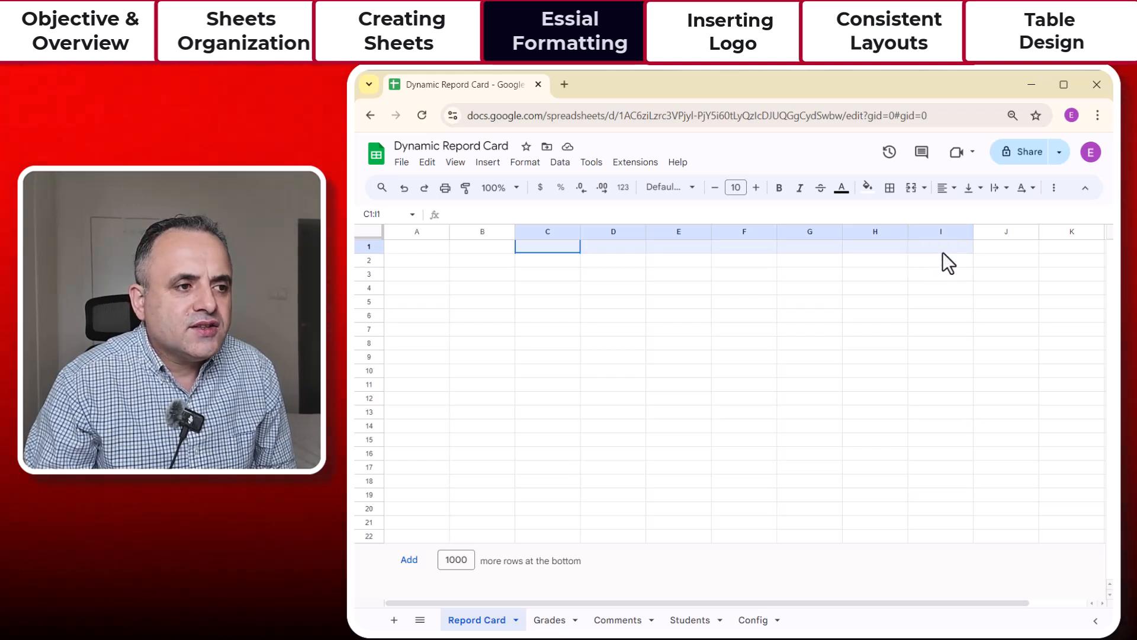
pyautogui.moveTo(943, 251); pyautogui.dragTo(944, 263)
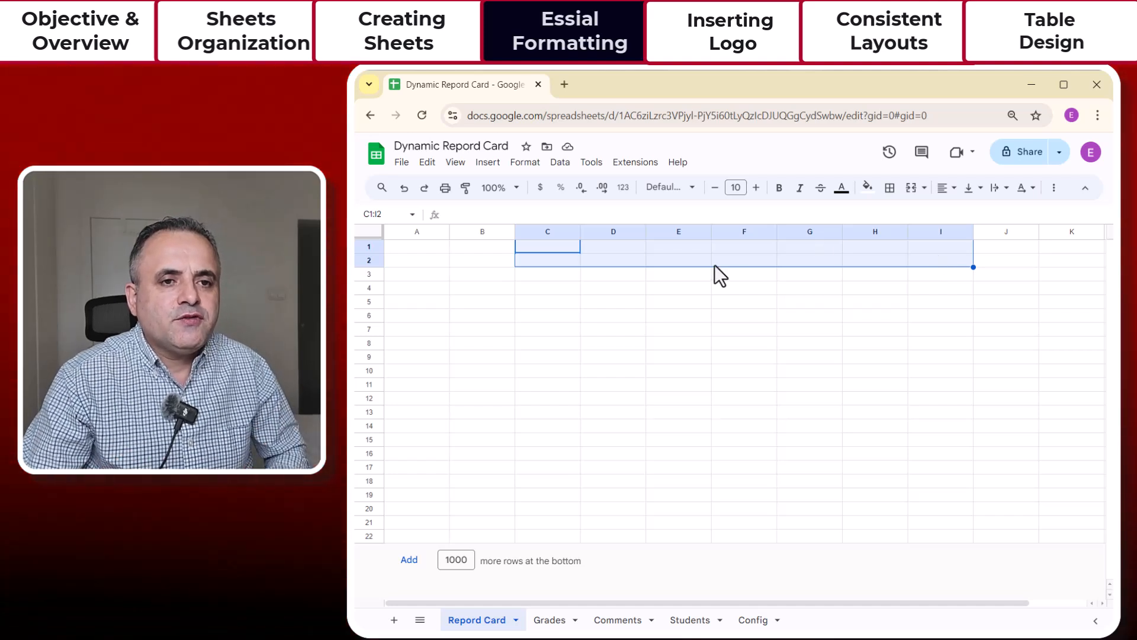
pyautogui.click(910, 188)
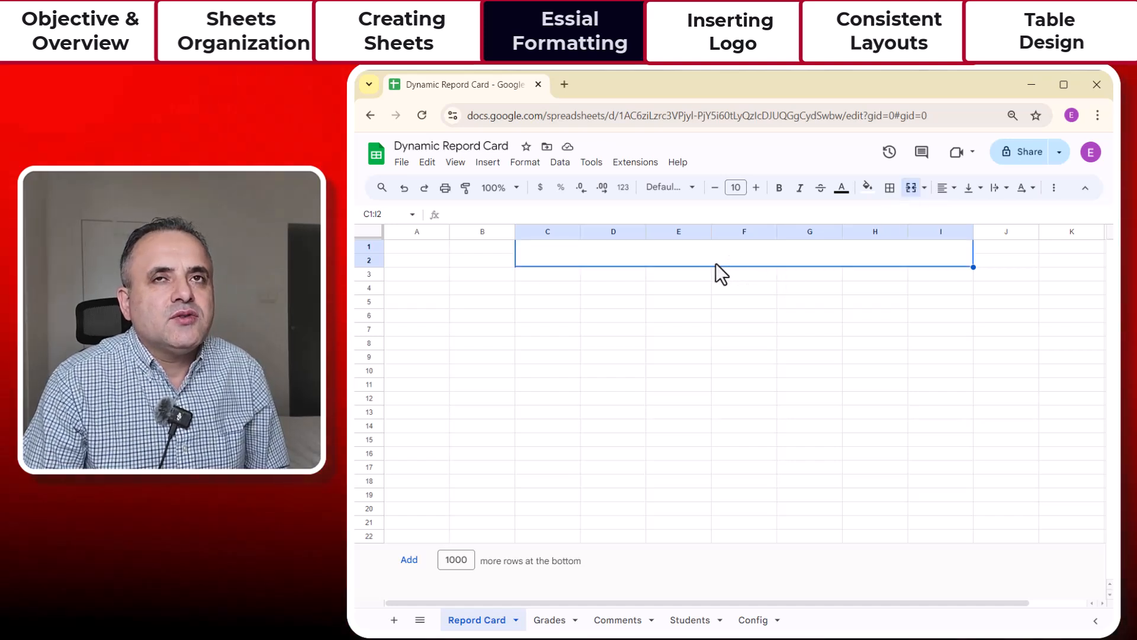
# Enter the school title "EduHubAi Internatinal School" in the merged header cell C1:I2
pyautogui.doubleClick(716, 263)
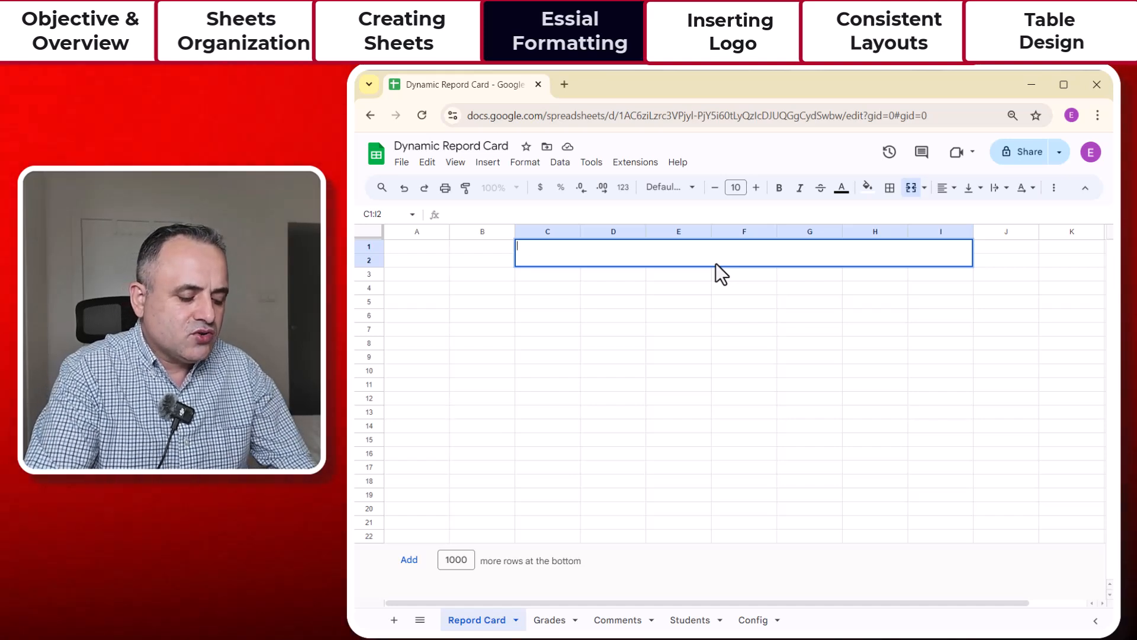
pyautogui.write('EduHub')
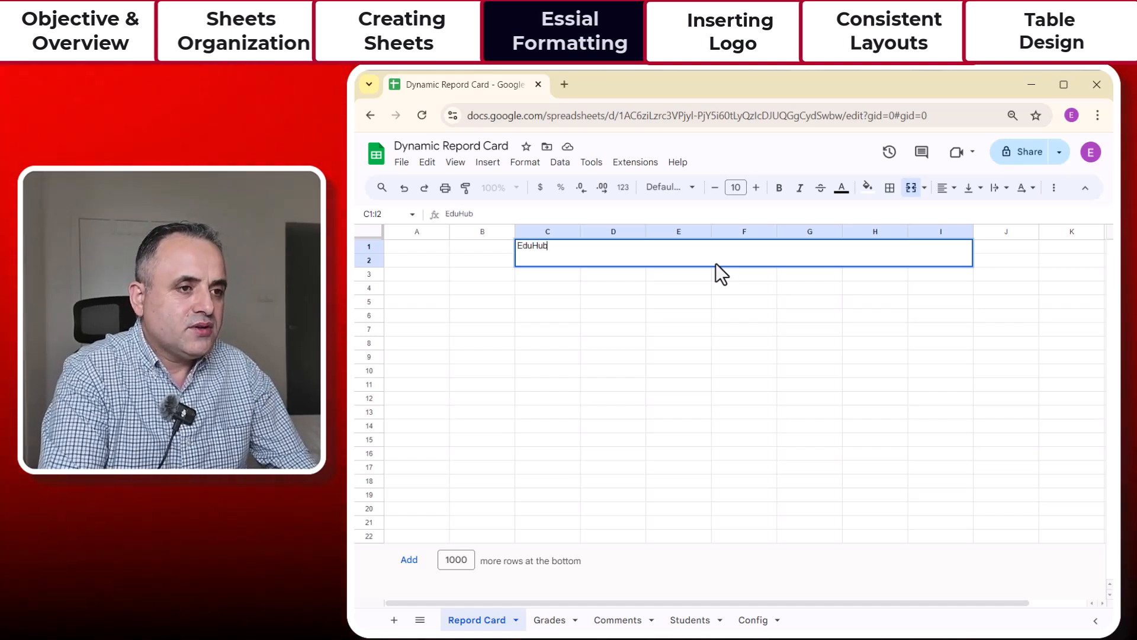
pyautogui.write('Ai Int')
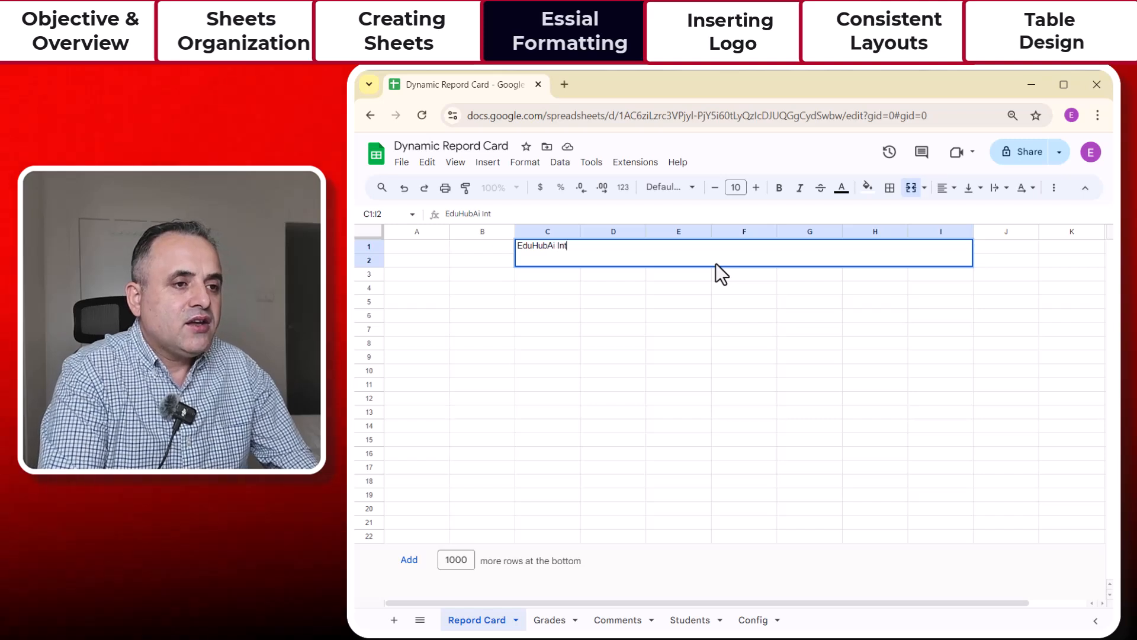
pyautogui.write('ernati')
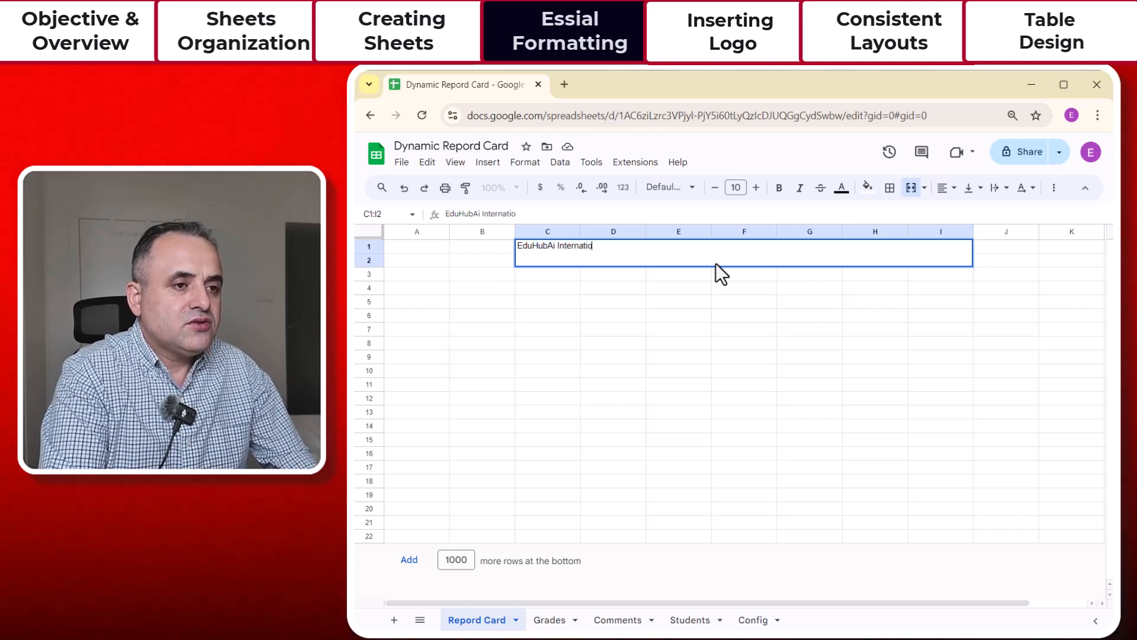
pyautogui.write('nal S')
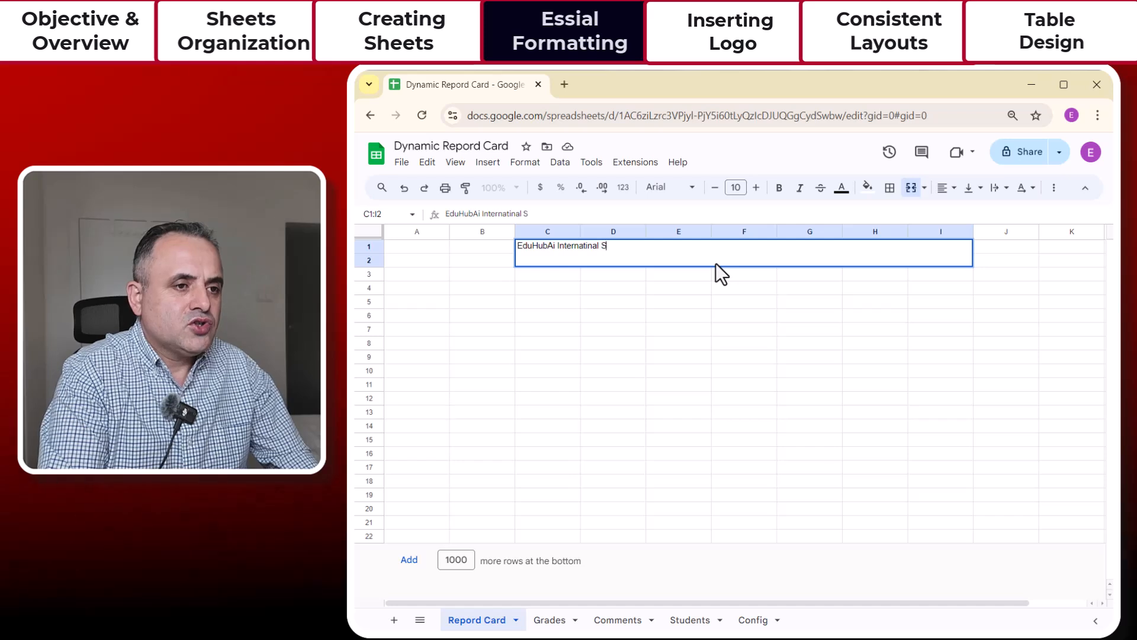
pyautogui.write('chool')
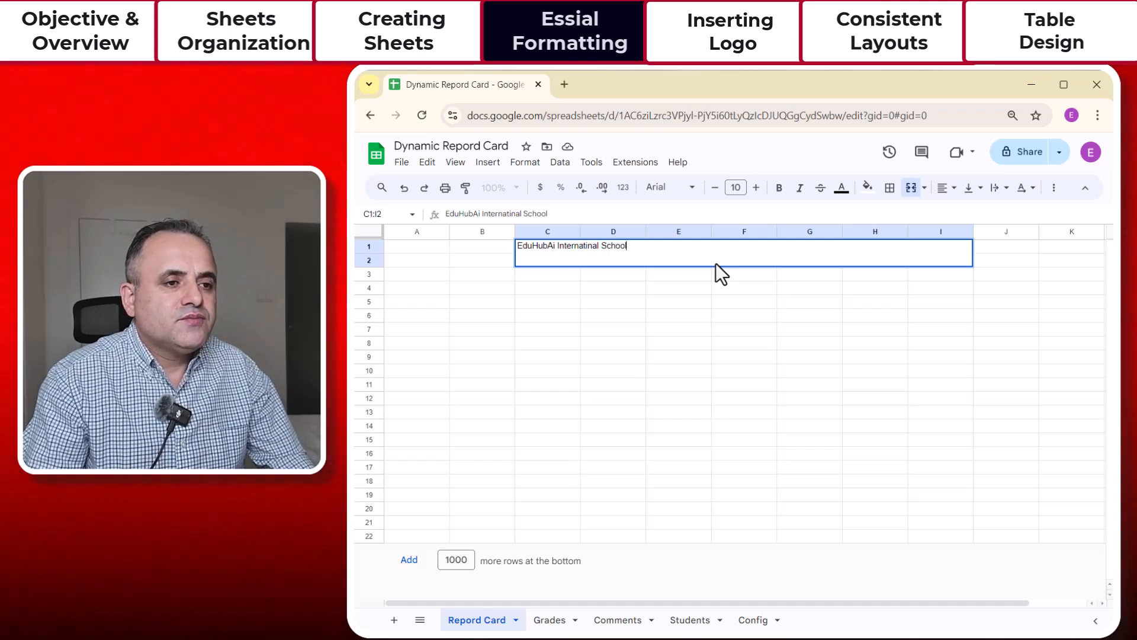
pyautogui.click(693, 321)
# Center the school title horizontally in the merged header cell
pyautogui.click(610, 257)
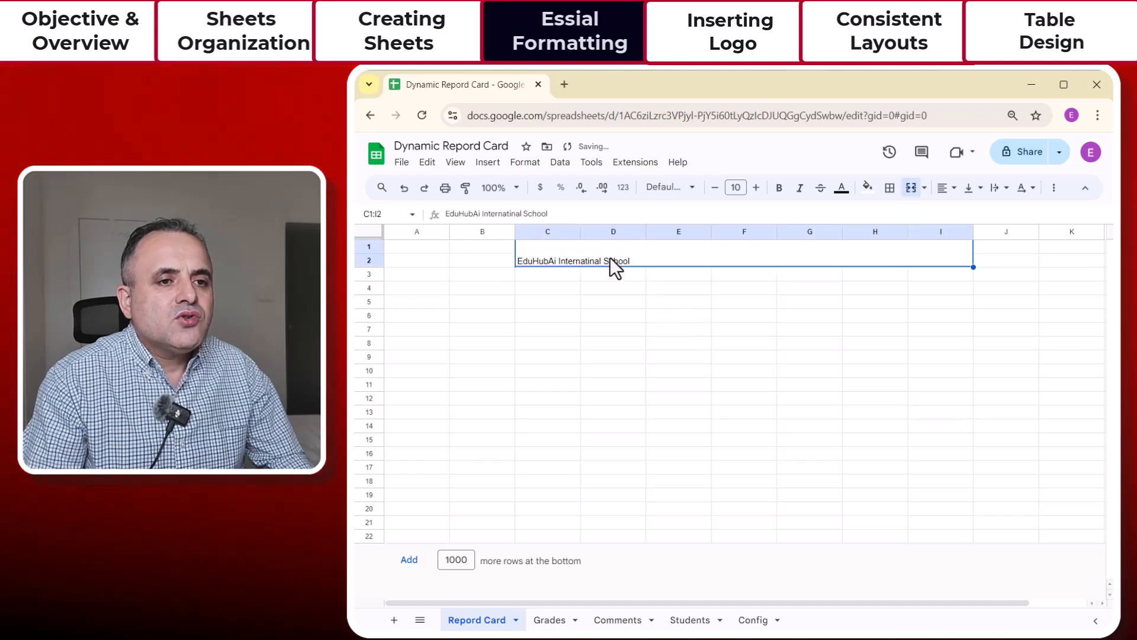
pyautogui.click(944, 190)
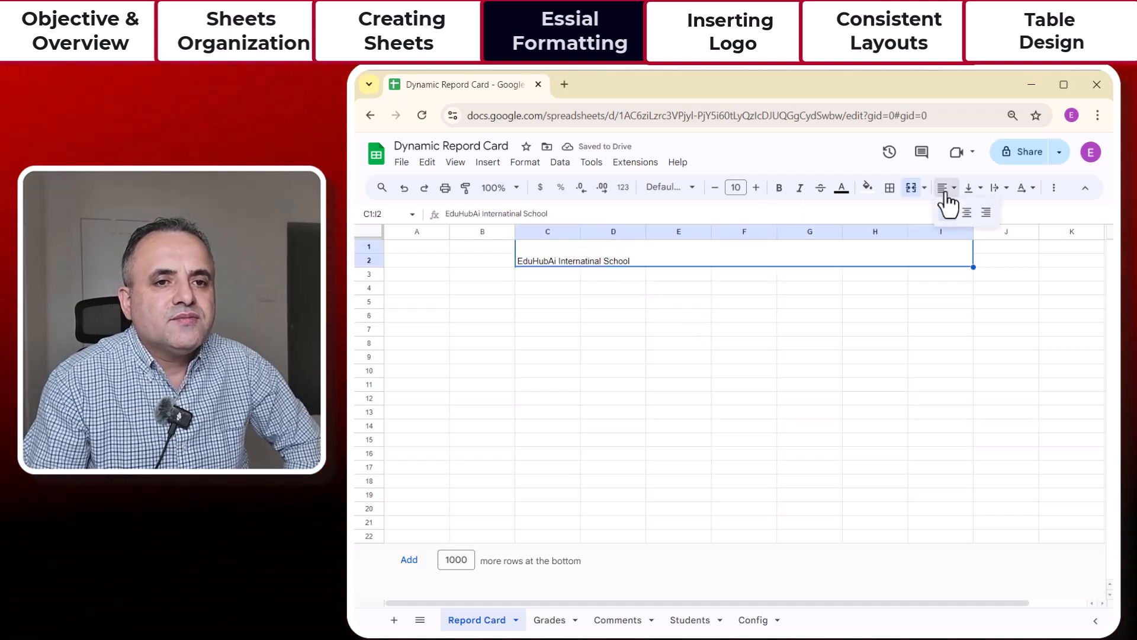
pyautogui.click(966, 212)
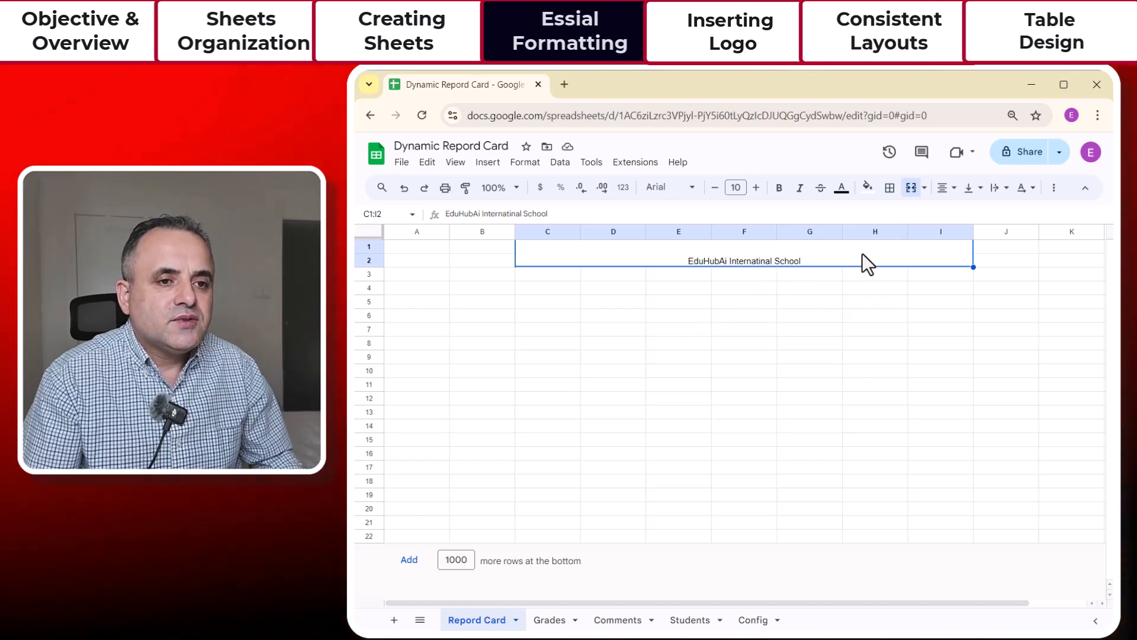
# Add a second line reading "Student Report Card" below the school title in the merged header cell C1:I2
pyautogui.doubleClick(828, 259)
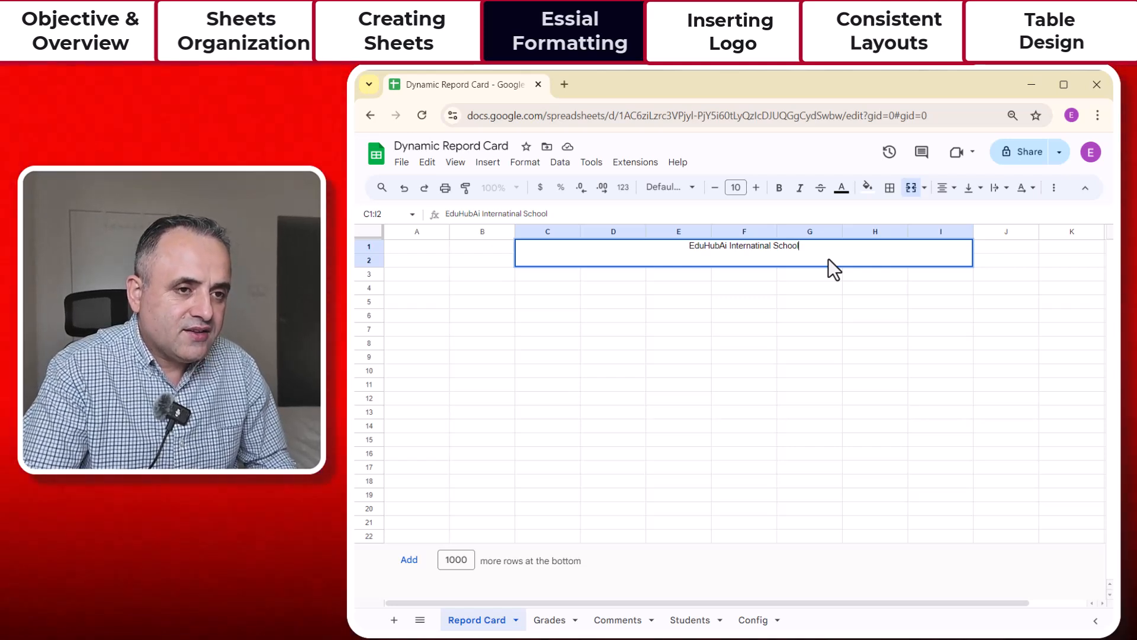
pyautogui.hotkey('alt', 'Return')
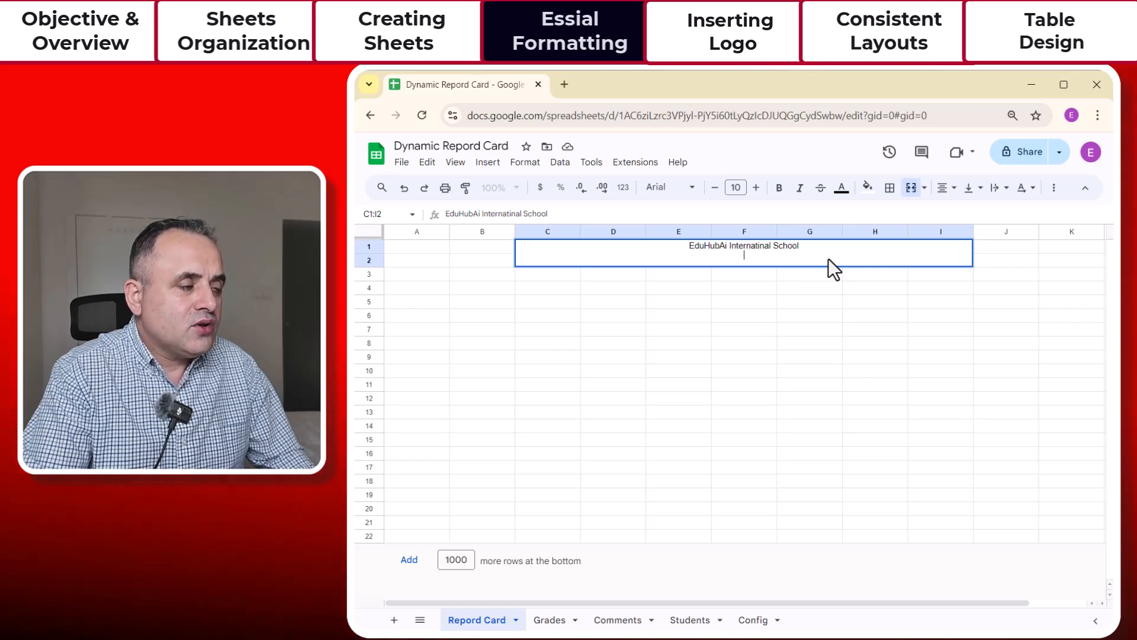
pyautogui.write('Student')
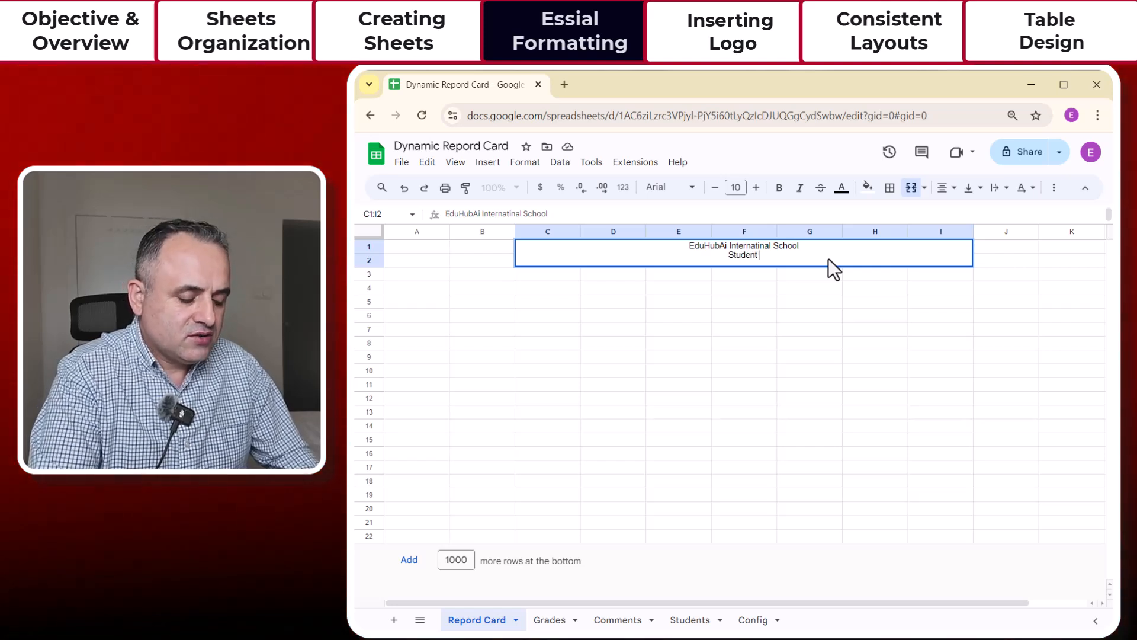
pyautogui.write(' Report c')
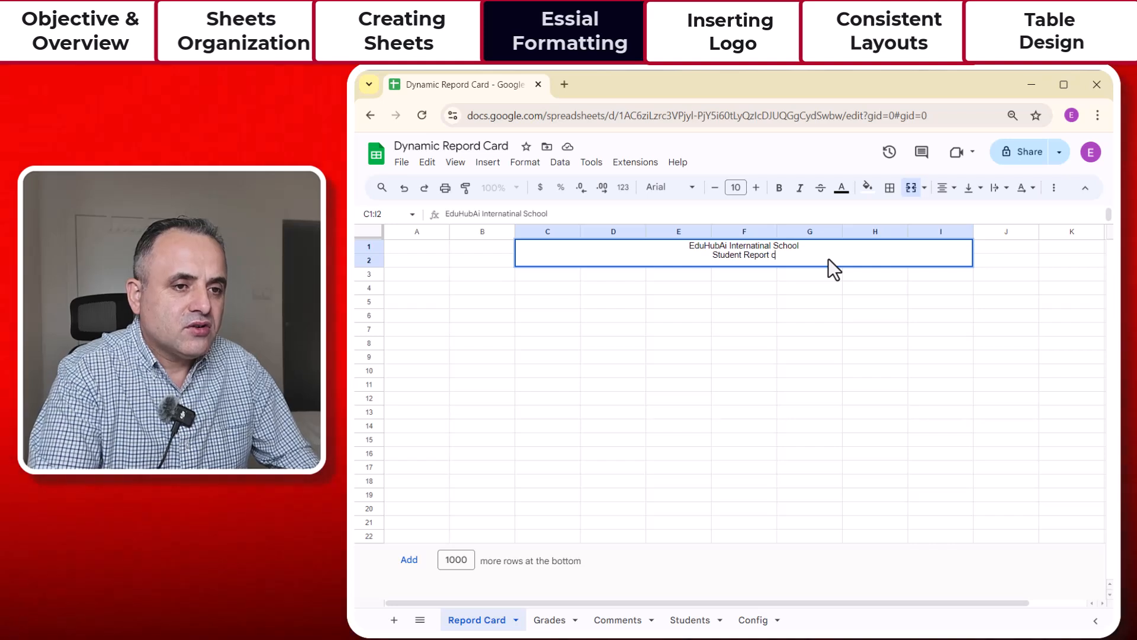
pyautogui.press('BackSpace')
pyautogui.write('CArd')
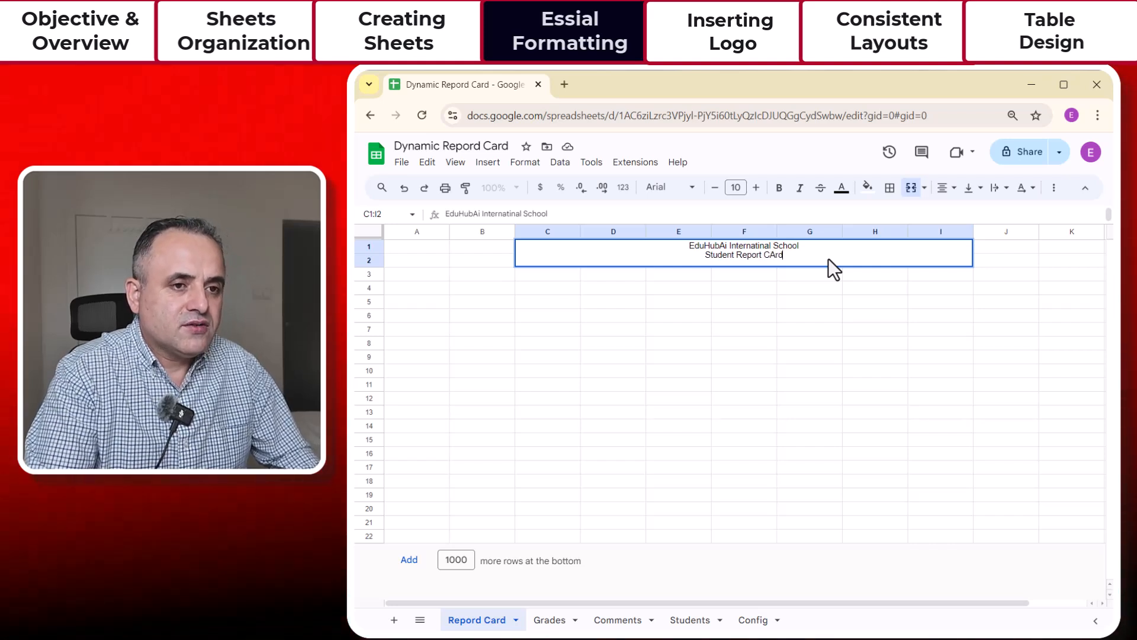
pyautogui.press('BackSpace')
pyautogui.press('BackSpace')
pyautogui.press('BackSpace')
pyautogui.write('ard')
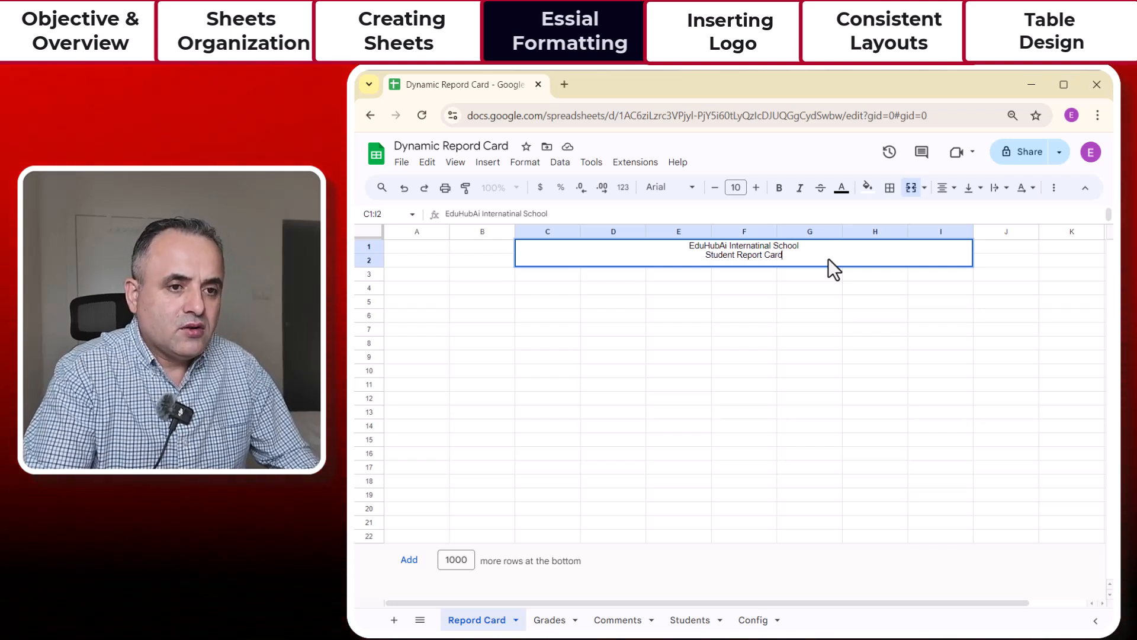
pyautogui.press('Return')
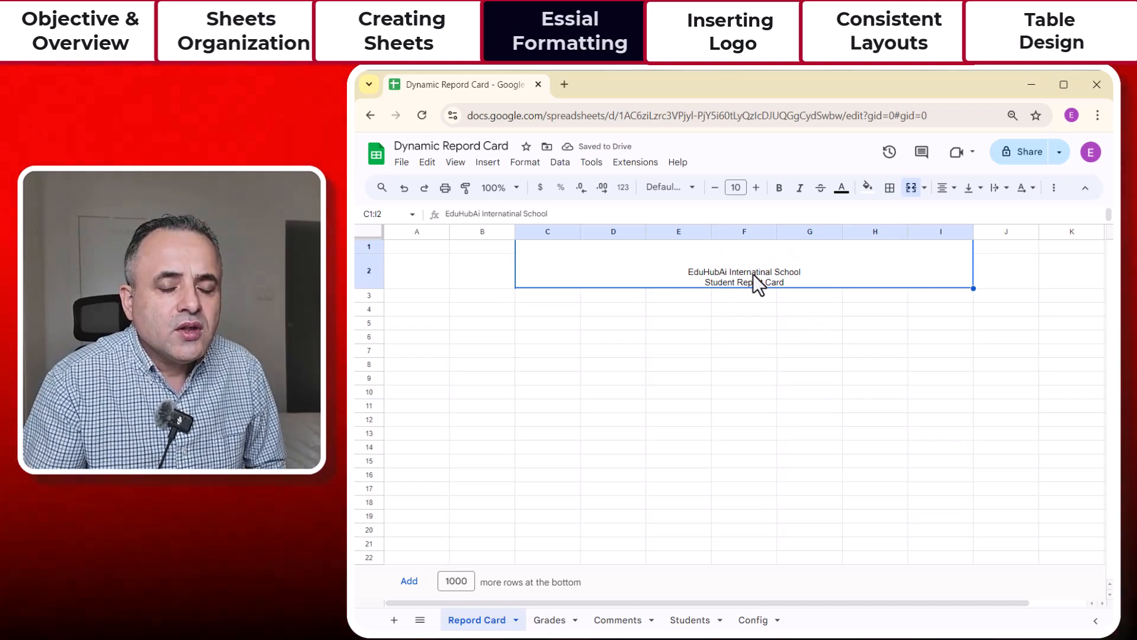
# Align the two-line header text vertically to the middle of the merged cell C1:I2
pyautogui.click(976, 188)
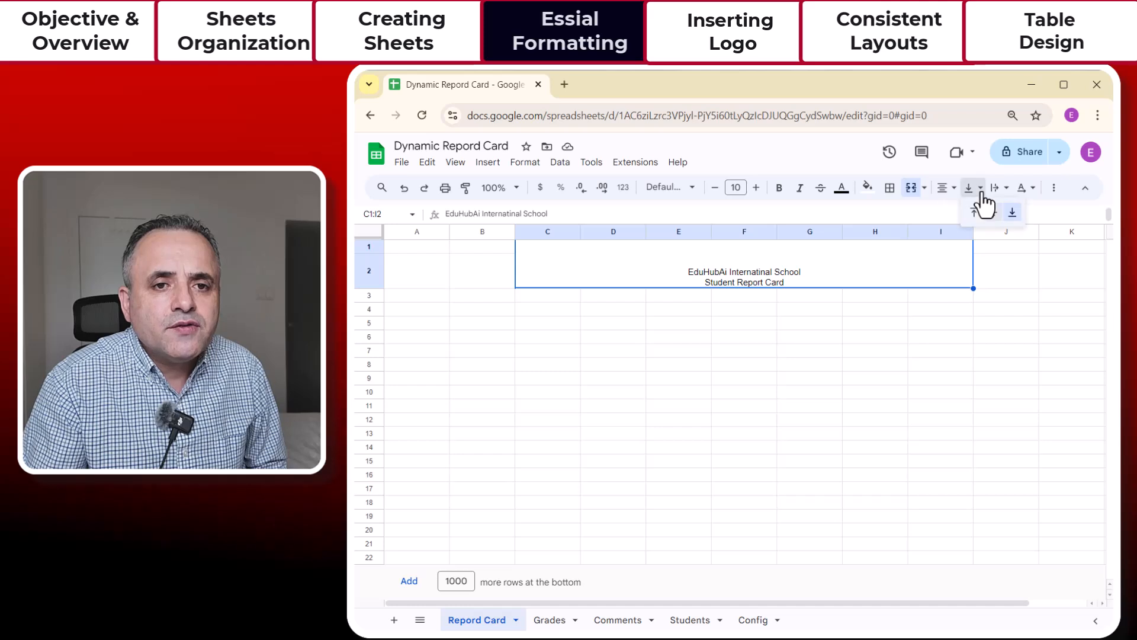
pyautogui.click(993, 215)
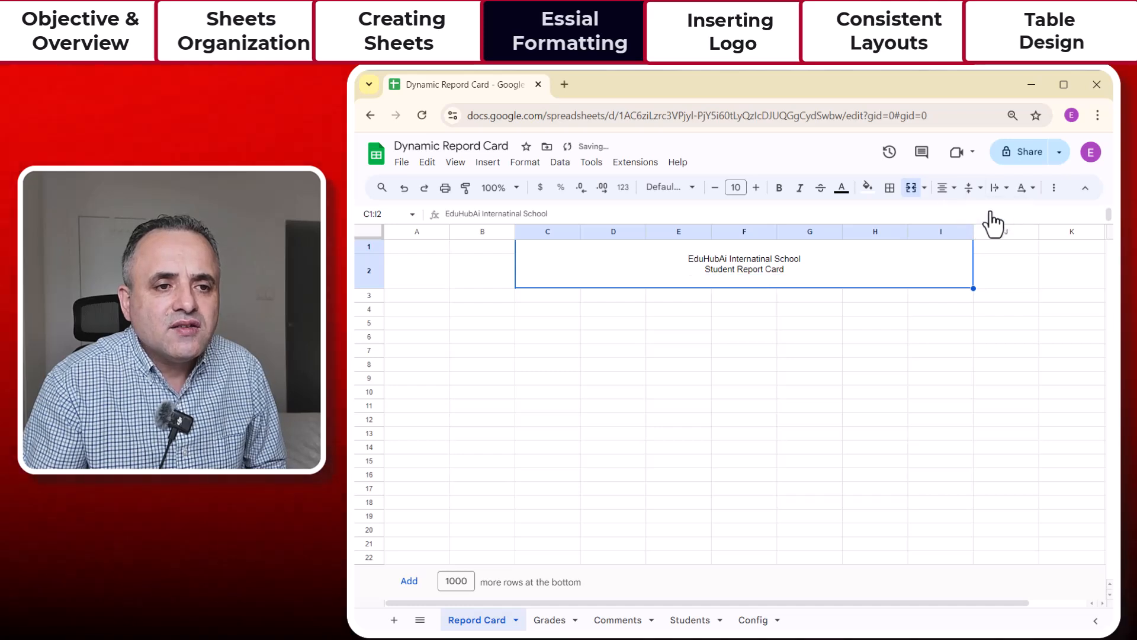
pyautogui.click(798, 330)
# Increase the font size of the header text in C1:I2 to 19
pyautogui.click(719, 271)
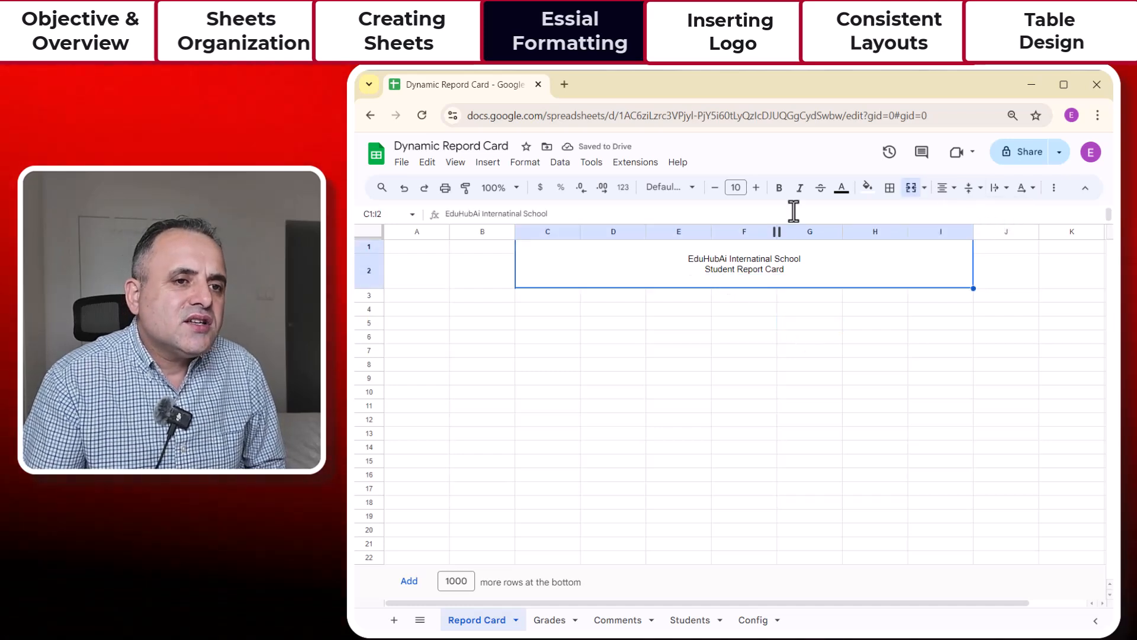
pyautogui.click(756, 189)
pyautogui.click(756, 188)
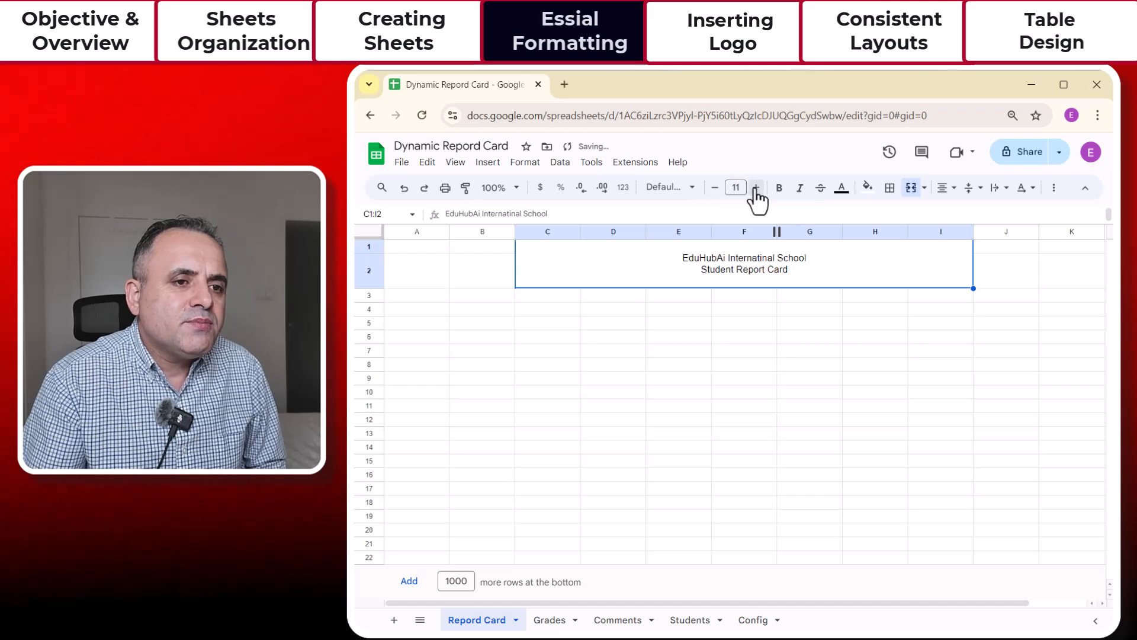
pyautogui.click(756, 188)
pyautogui.click(756, 189)
pyautogui.click(756, 188)
pyautogui.click(756, 188)
pyautogui.click(756, 188)
pyautogui.click(756, 188)
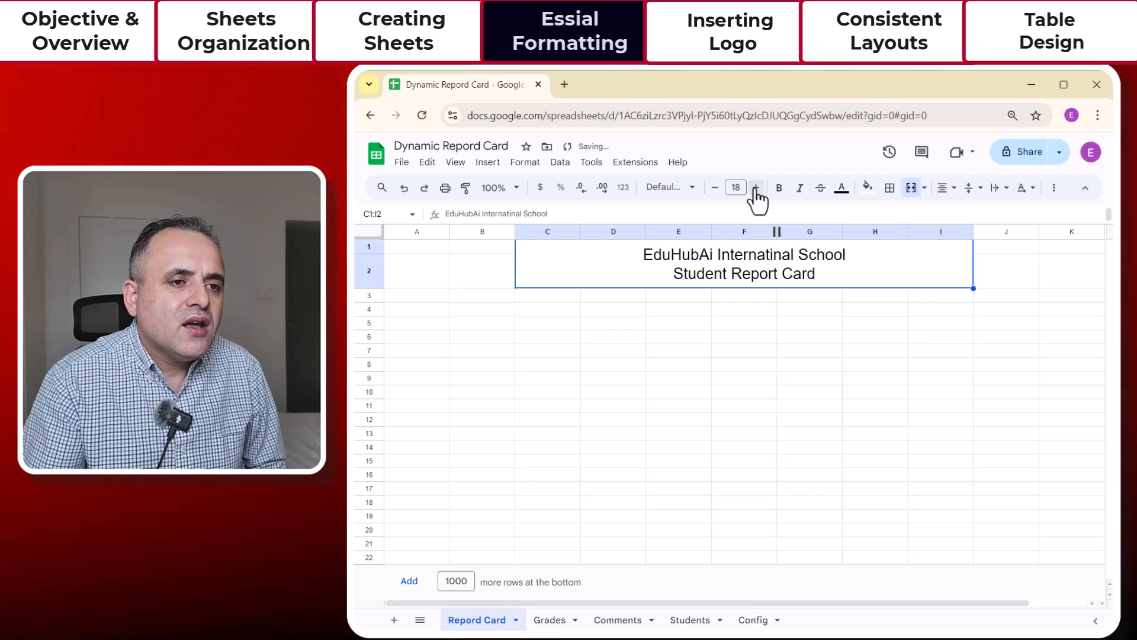
pyautogui.click(756, 189)
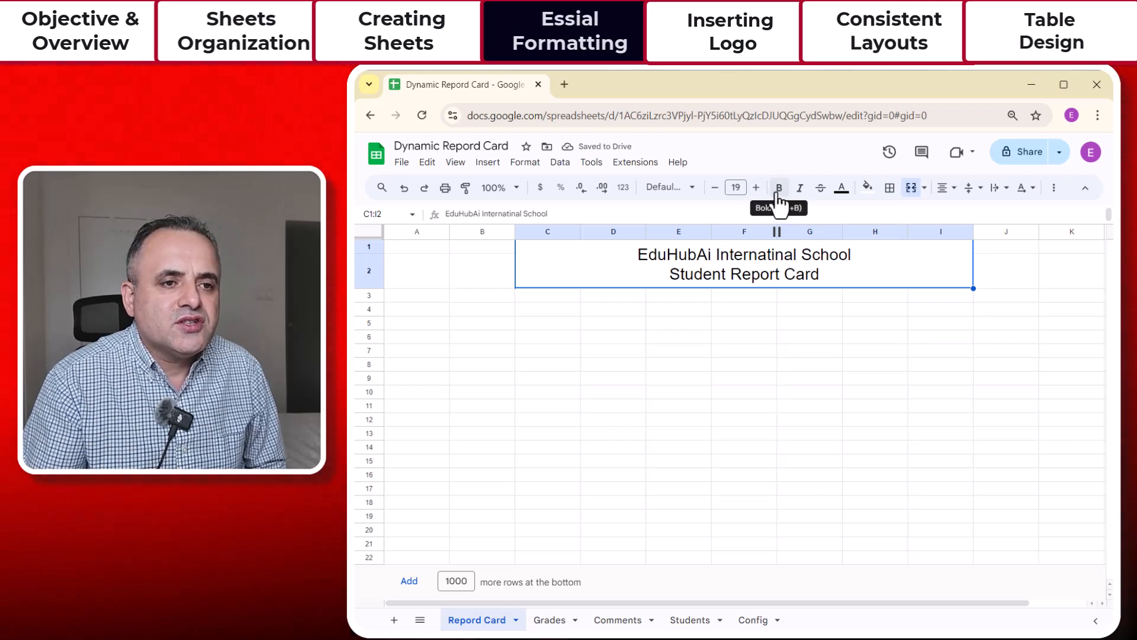
# Make the header text in C1:I2 bold and color it dark blue
pyautogui.click(779, 188)
pyautogui.click(788, 321)
pyautogui.click(756, 268)
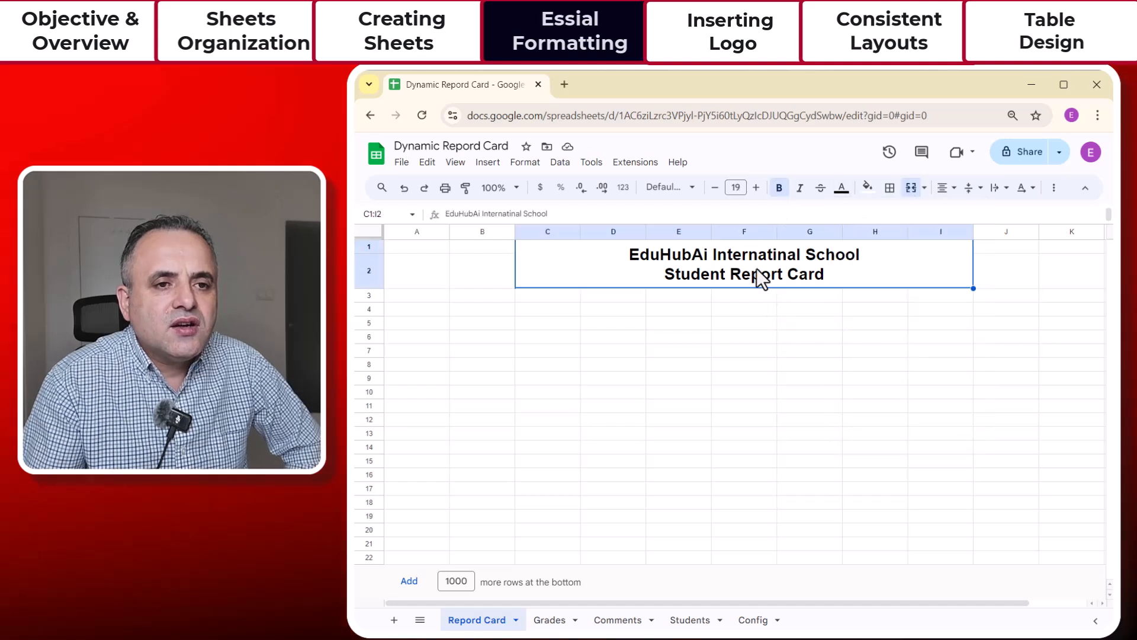
pyautogui.click(842, 188)
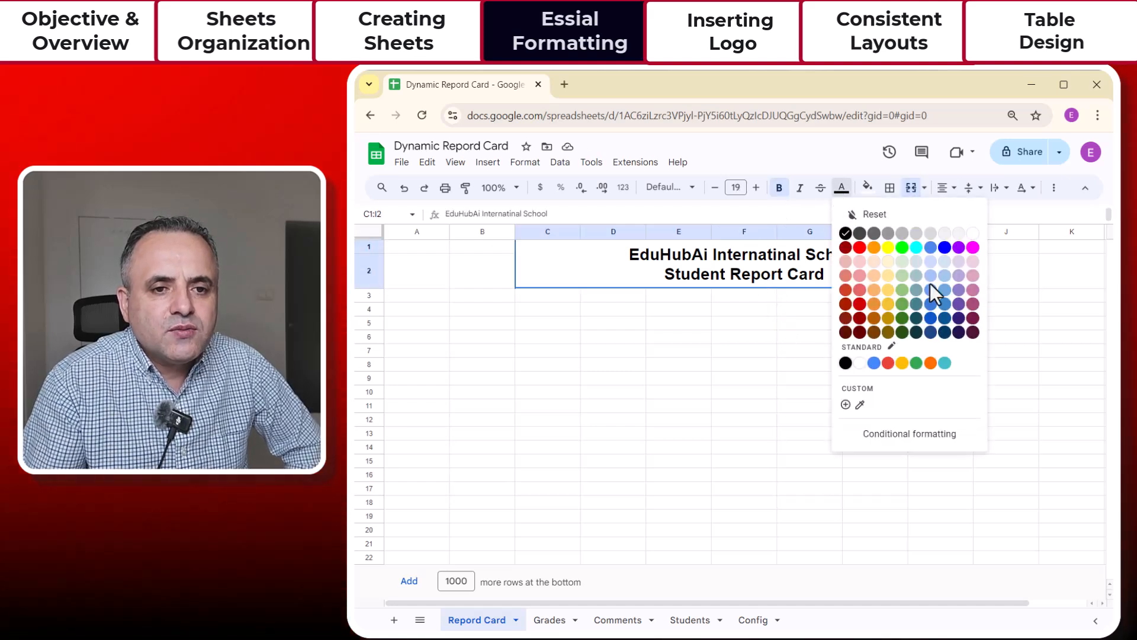
pyautogui.click(943, 333)
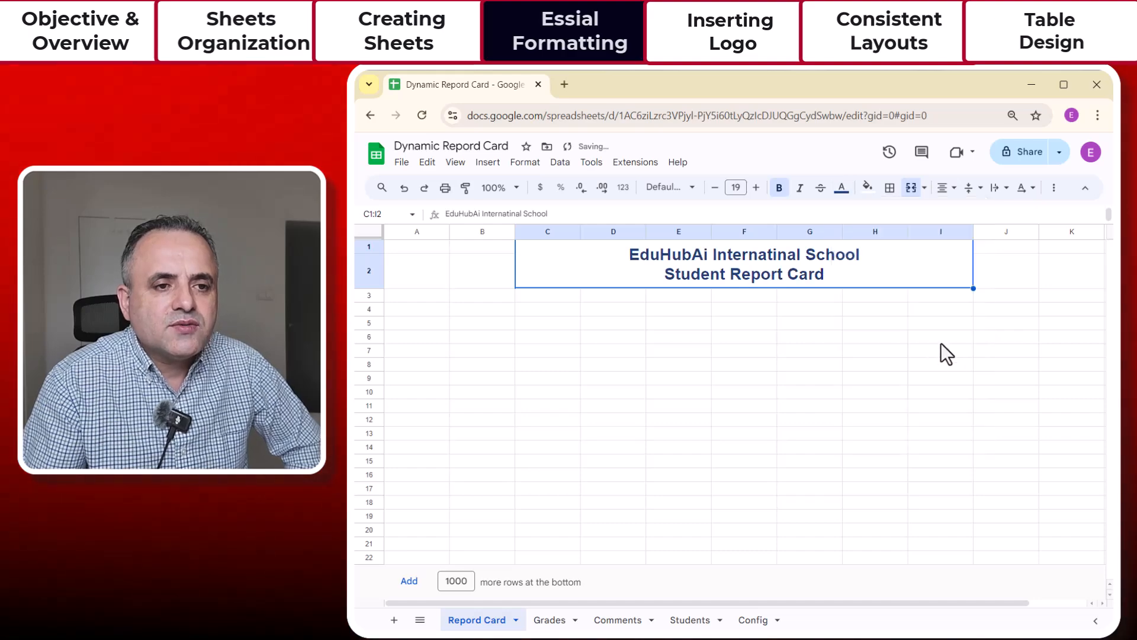
pyautogui.click(889, 363)
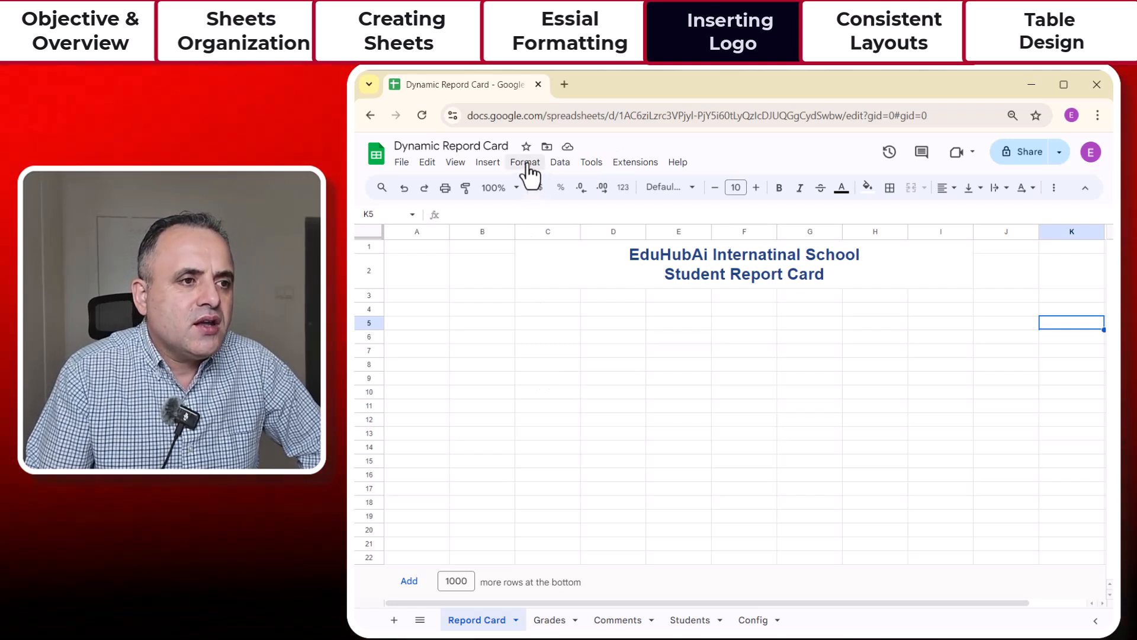
# Start a new drawing on the Repord Card sheet and upload the image file "eduhubai logo" into it
pyautogui.click(489, 166)
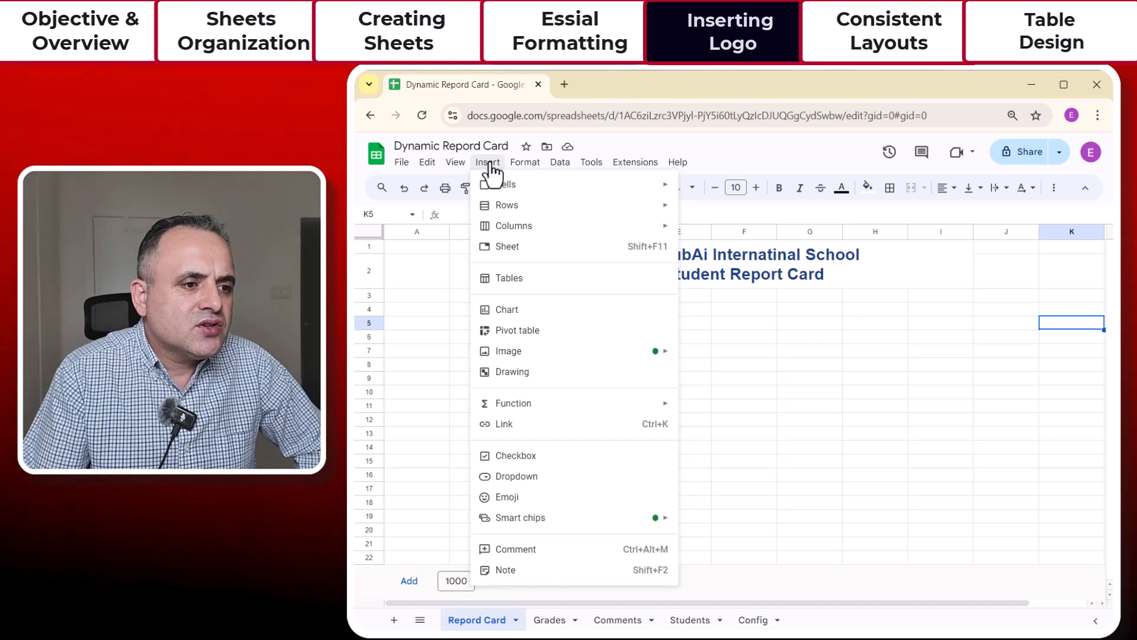
pyautogui.click(508, 373)
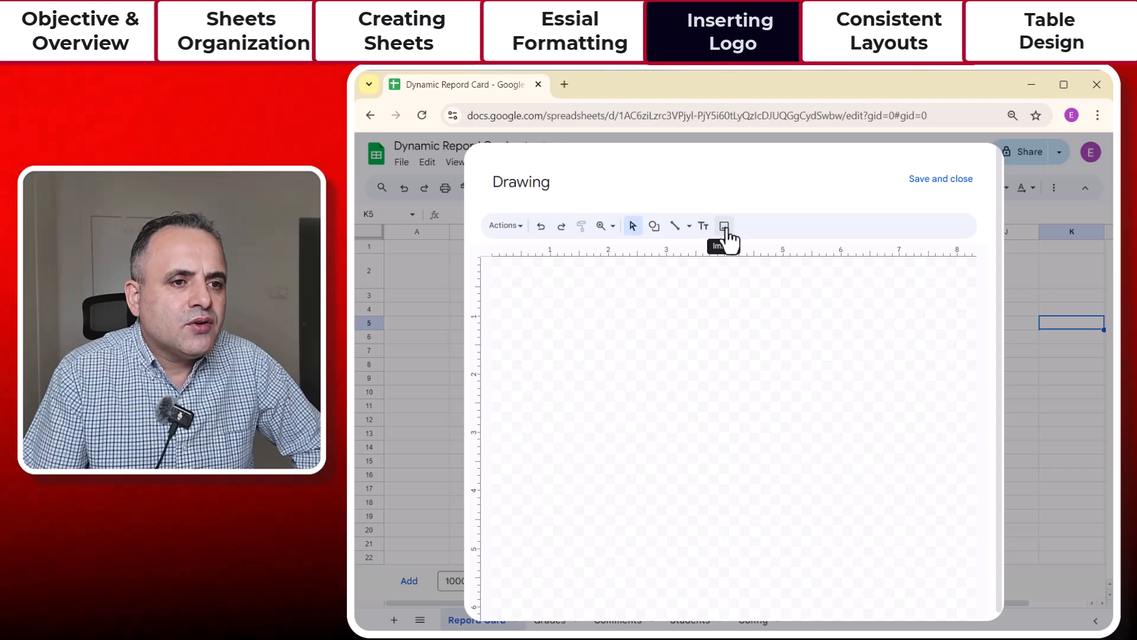
pyautogui.click(725, 227)
pyautogui.click(735, 502)
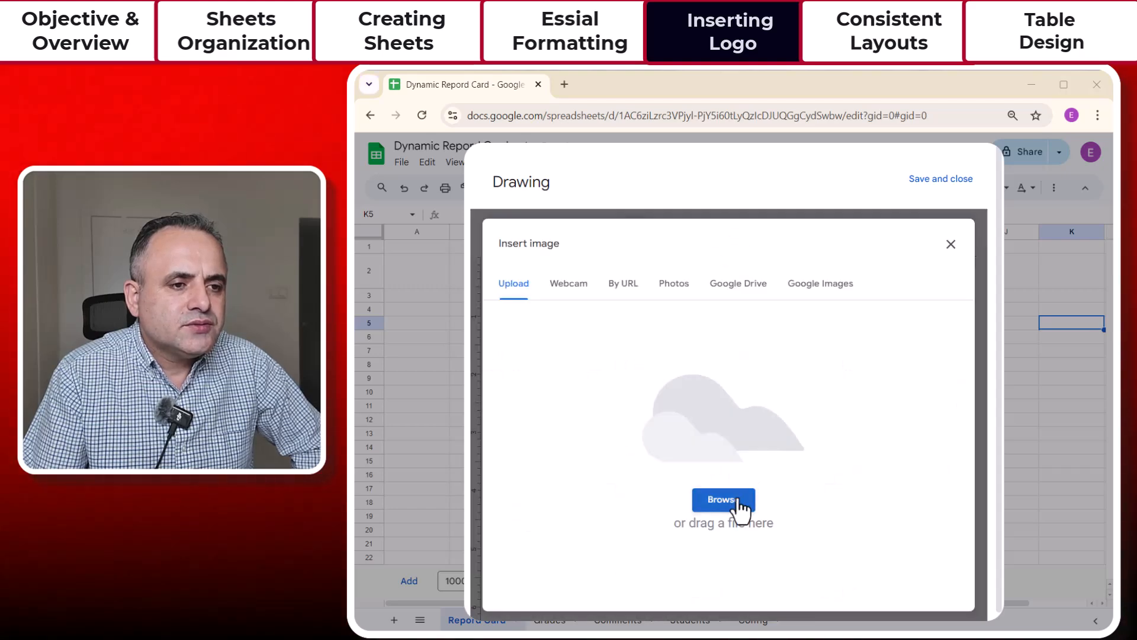
pyautogui.click(552, 205)
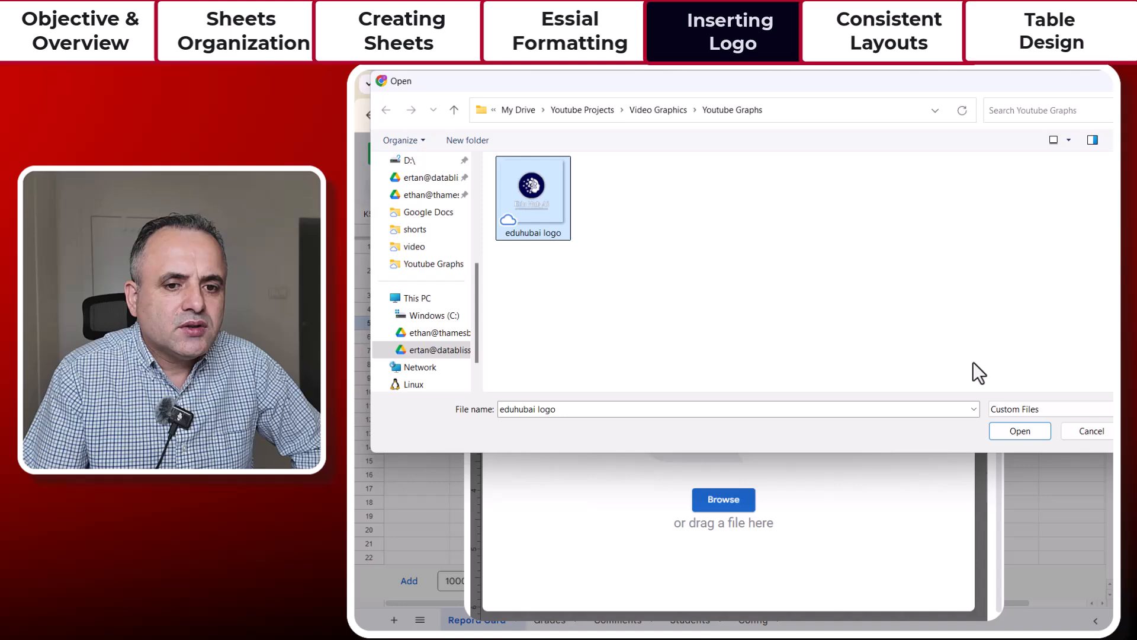
pyautogui.click(1026, 427)
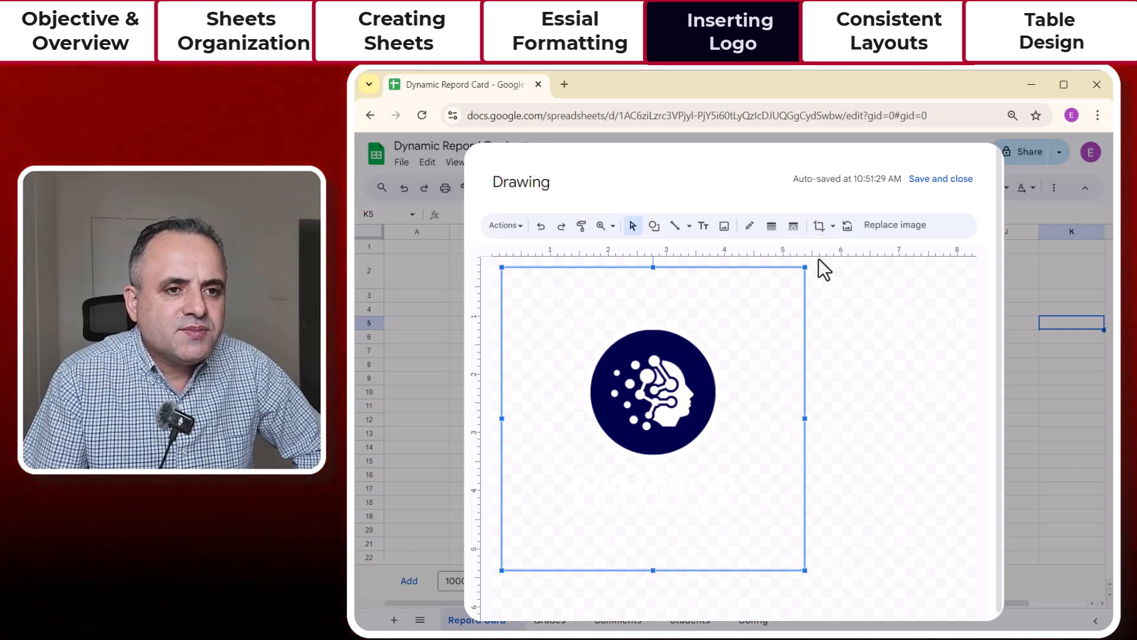
# Crop the logo image on all four sides to its round emblem and save the drawing to the sheet
pyautogui.click(819, 226)
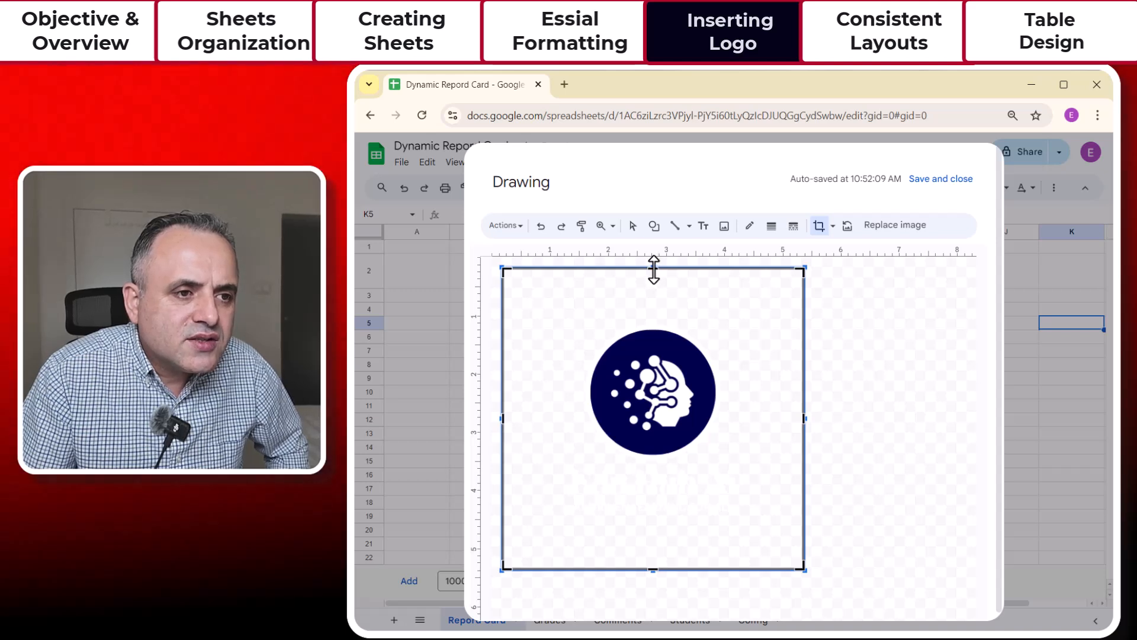
pyautogui.moveTo(652, 268); pyautogui.dragTo(651, 325)
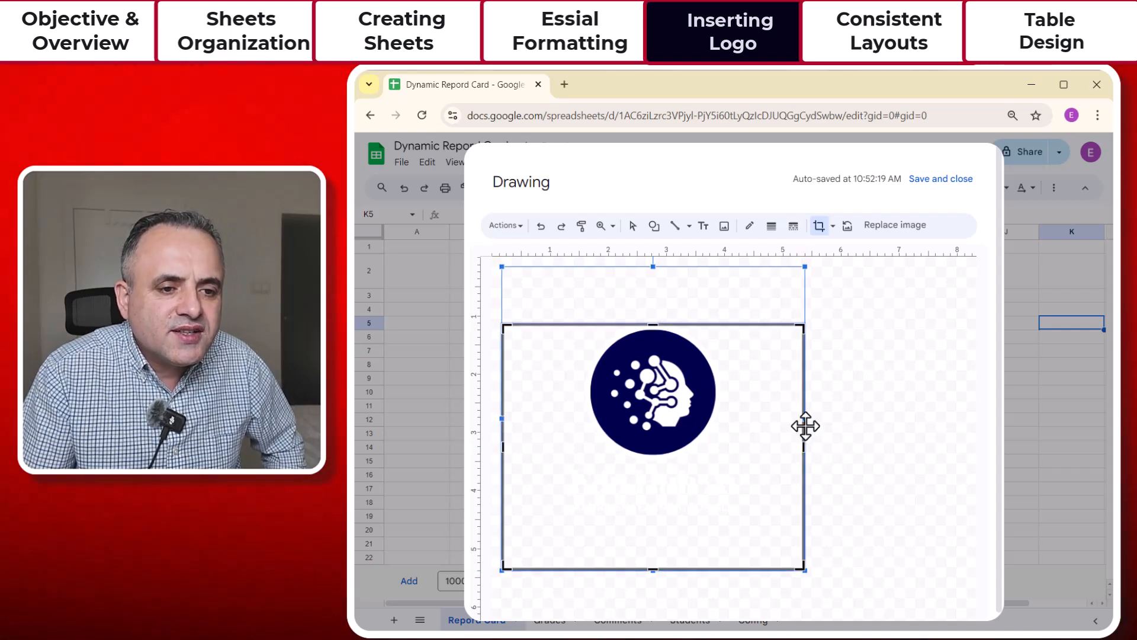
pyautogui.moveTo(771, 420); pyautogui.dragTo(716, 425)
pyautogui.hotkey('ctrl', 'z')
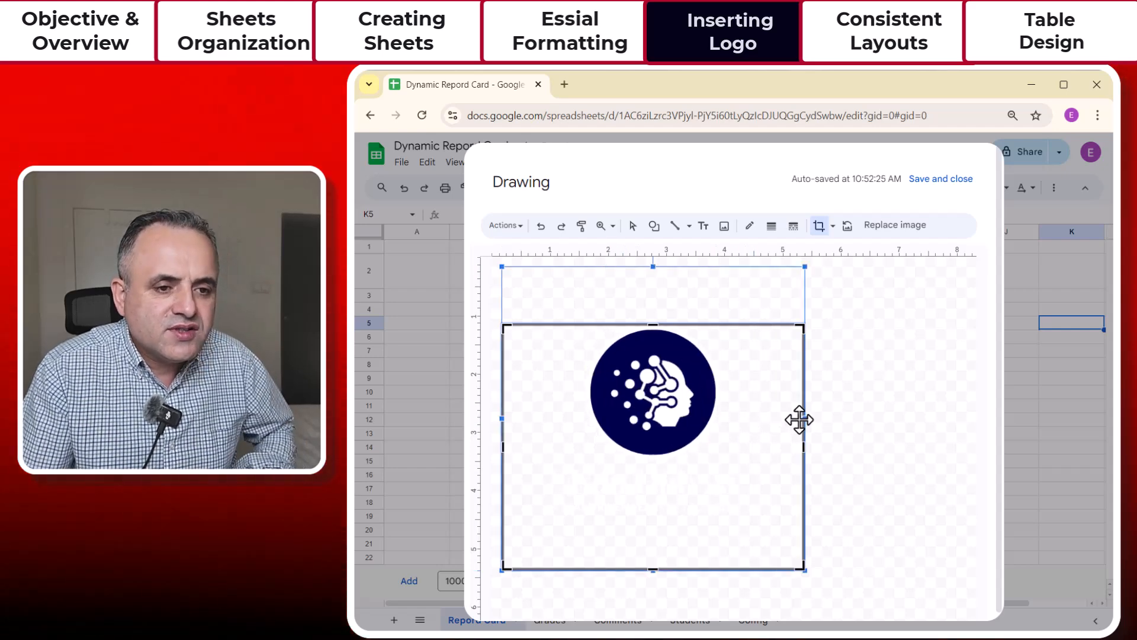
pyautogui.moveTo(801, 448); pyautogui.dragTo(718, 452)
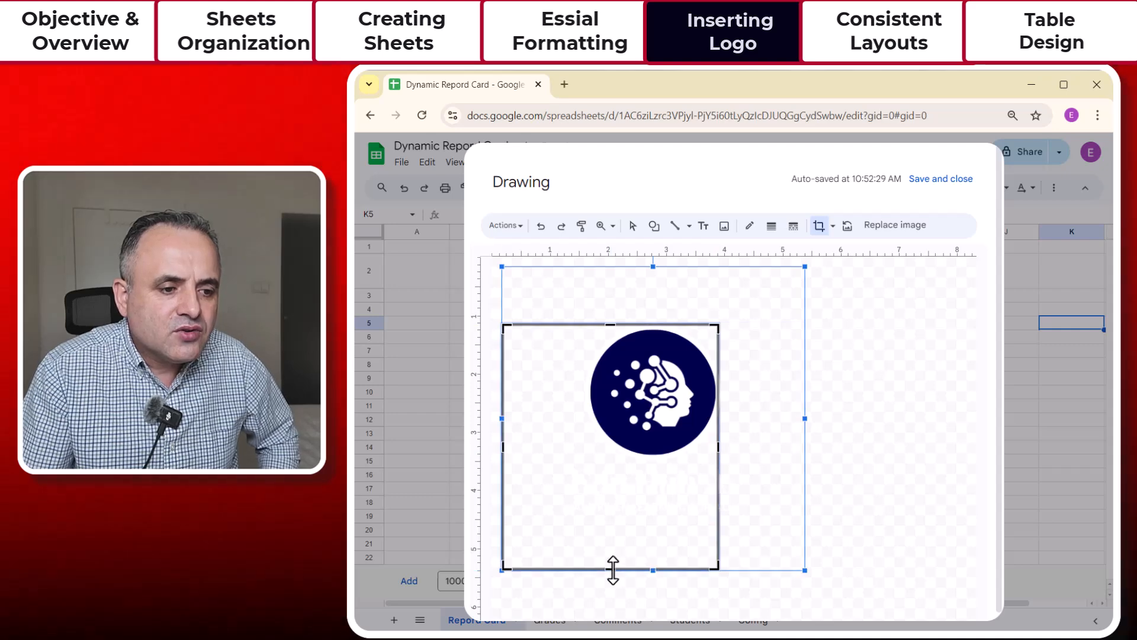
pyautogui.moveTo(613, 568); pyautogui.dragTo(629, 462)
pyautogui.moveTo(503, 403); pyautogui.dragTo(586, 403)
pyautogui.press('Return')
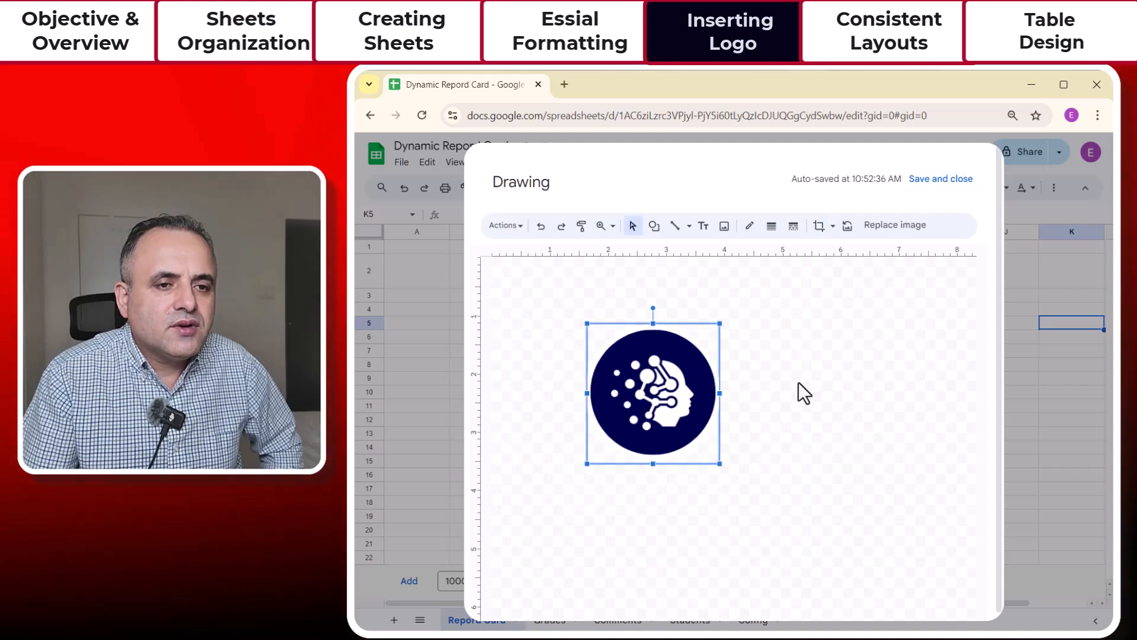
pyautogui.click(957, 179)
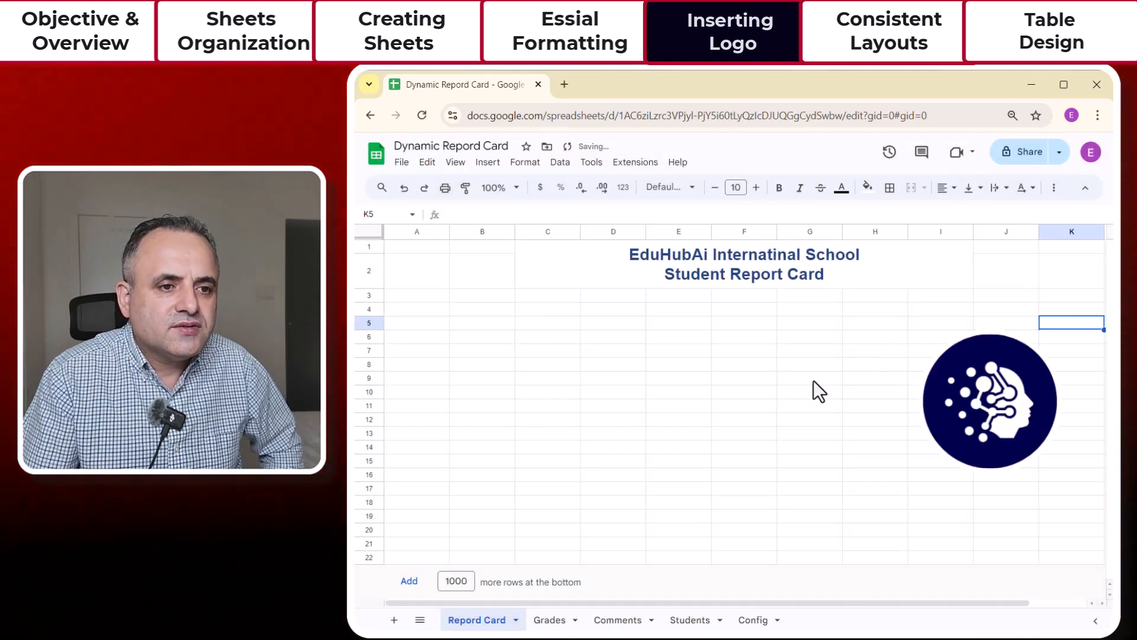
# Position the logo across columns A and B beside the header and shrink it to span about rows 1 to 5
pyautogui.moveTo(992, 384); pyautogui.dragTo(442, 297)
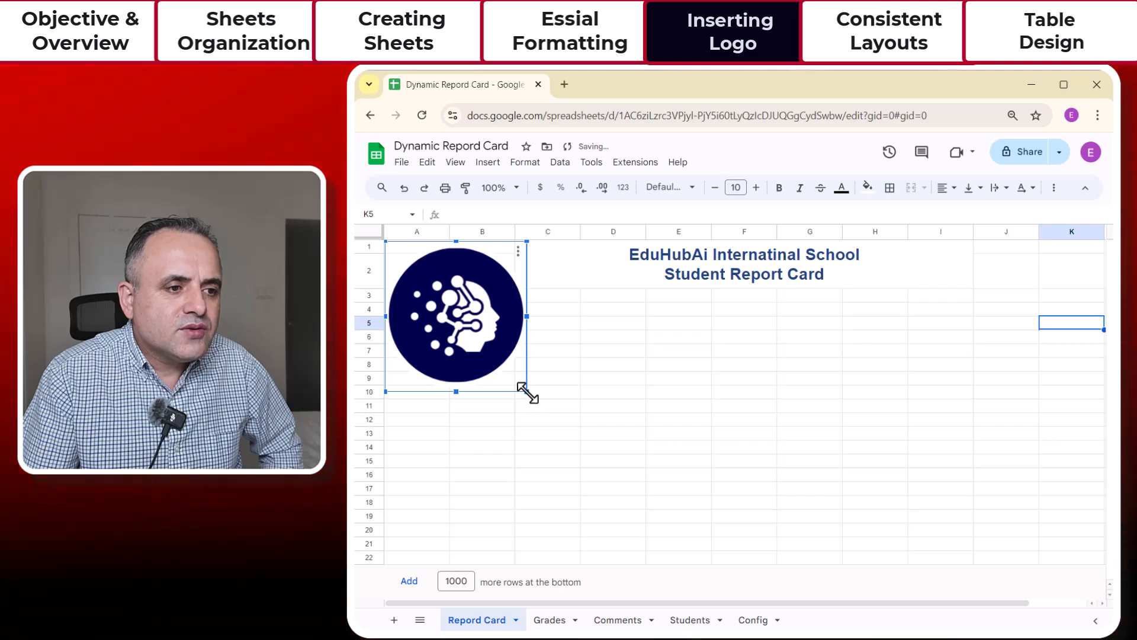
pyautogui.moveTo(526, 391); pyautogui.dragTo(457, 327)
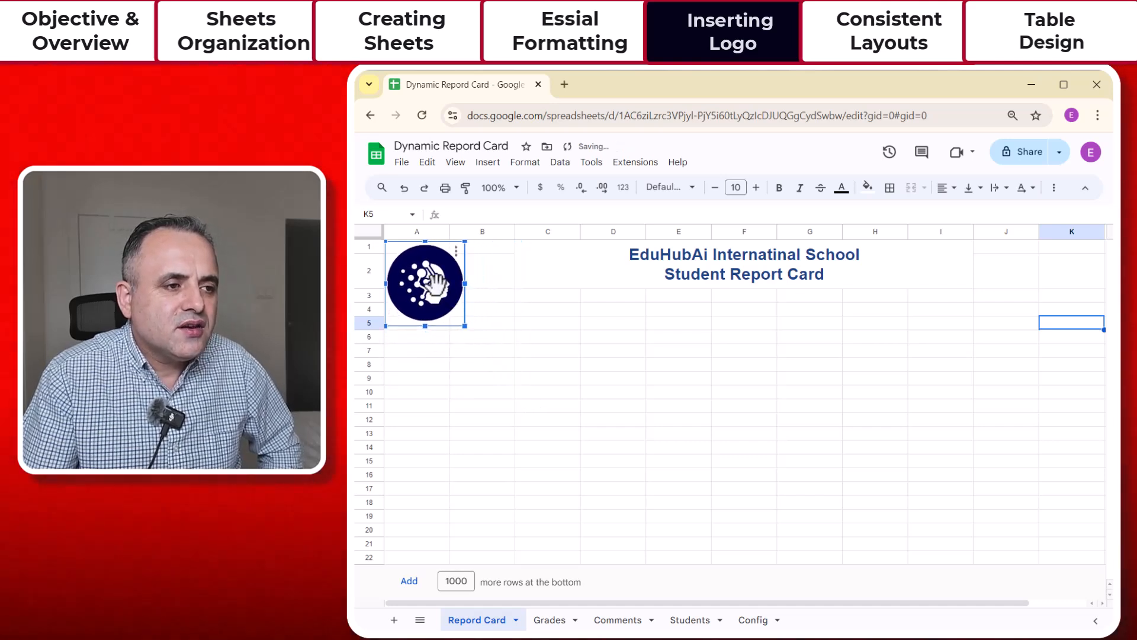
pyautogui.moveTo(435, 271); pyautogui.dragTo(457, 273)
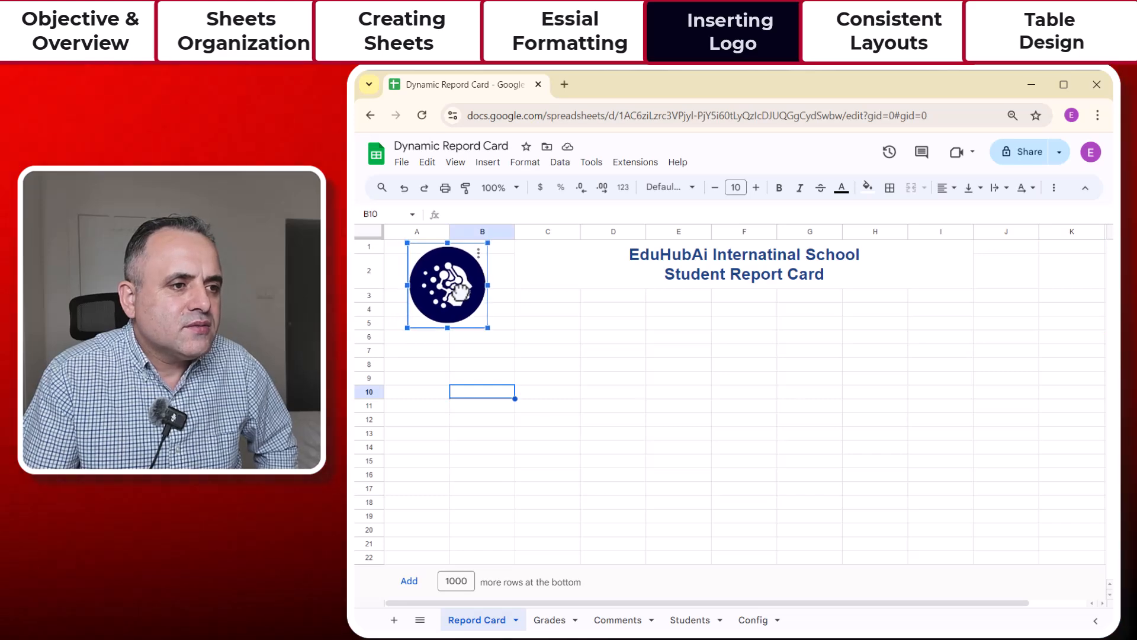
pyautogui.click(687, 395)
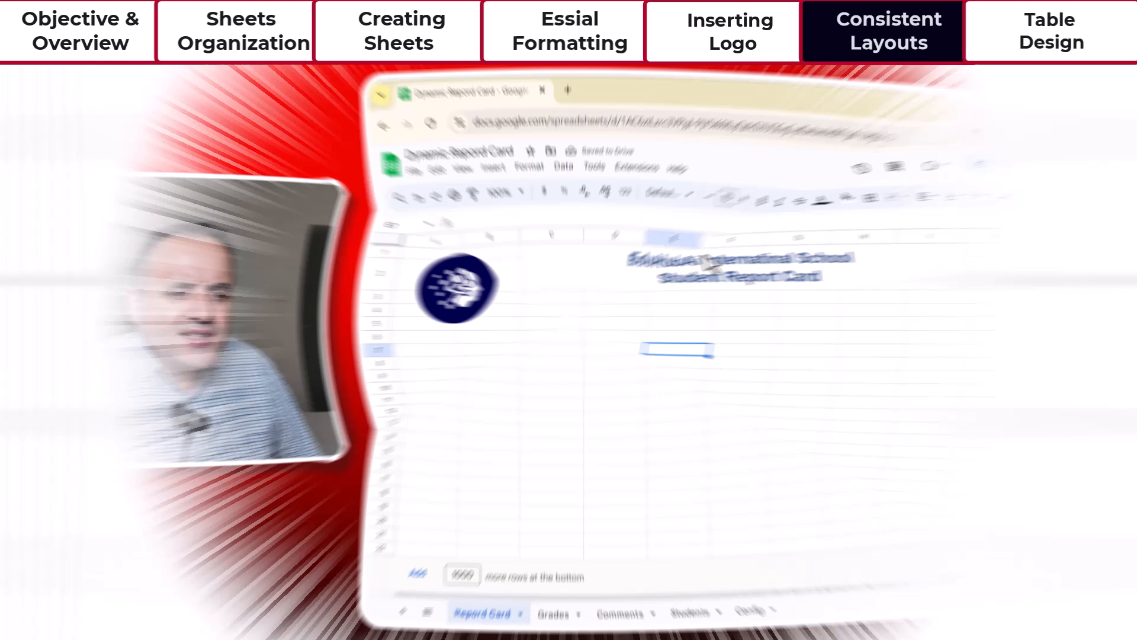
# Increase the height of rows 1 and 2 together to equal heights so the header area fits the logo
pyautogui.click(713, 254)
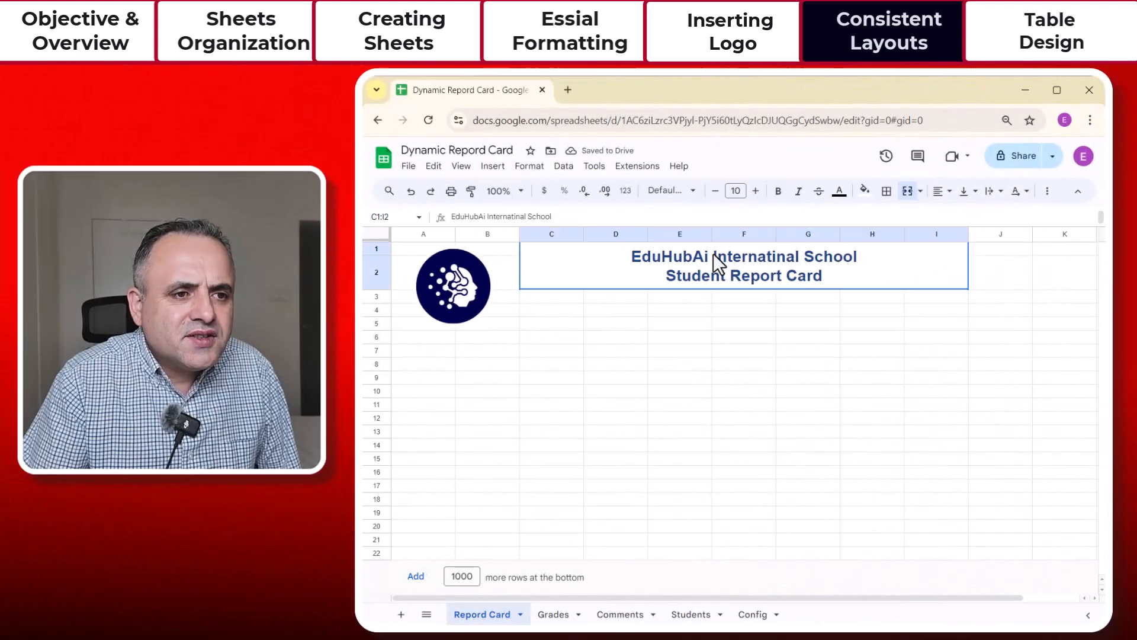
pyautogui.click(379, 284)
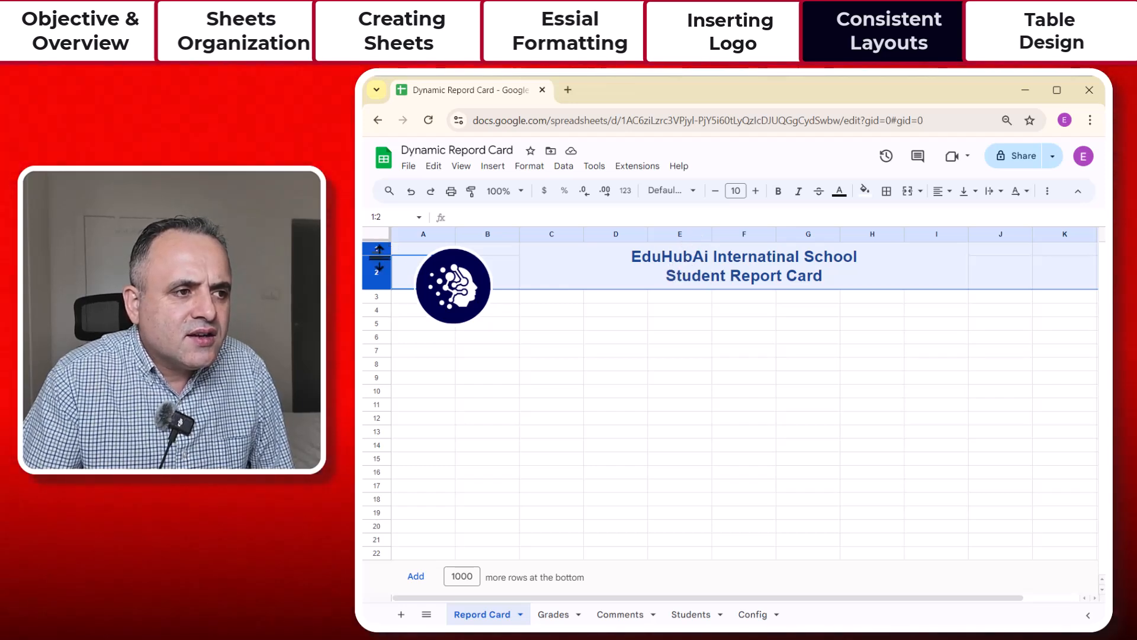
pyautogui.moveTo(379, 257); pyautogui.dragTo(376, 284)
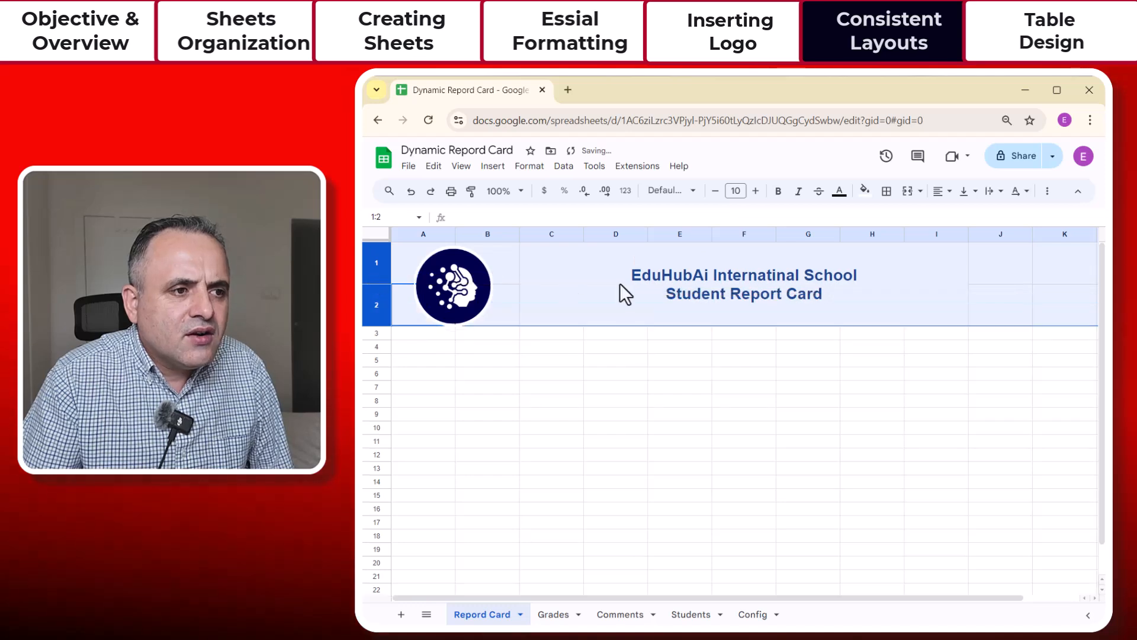
# Increase the font size of the merged school title in C1:I2 to 29
pyautogui.click(697, 285)
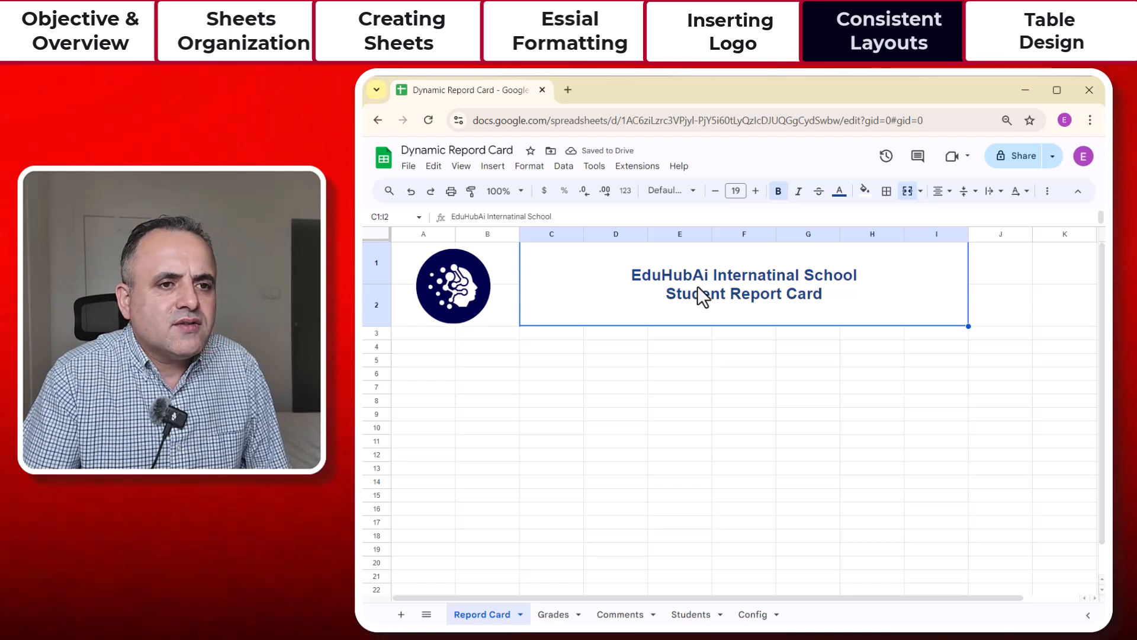
pyautogui.click(755, 191)
pyautogui.click(755, 191)
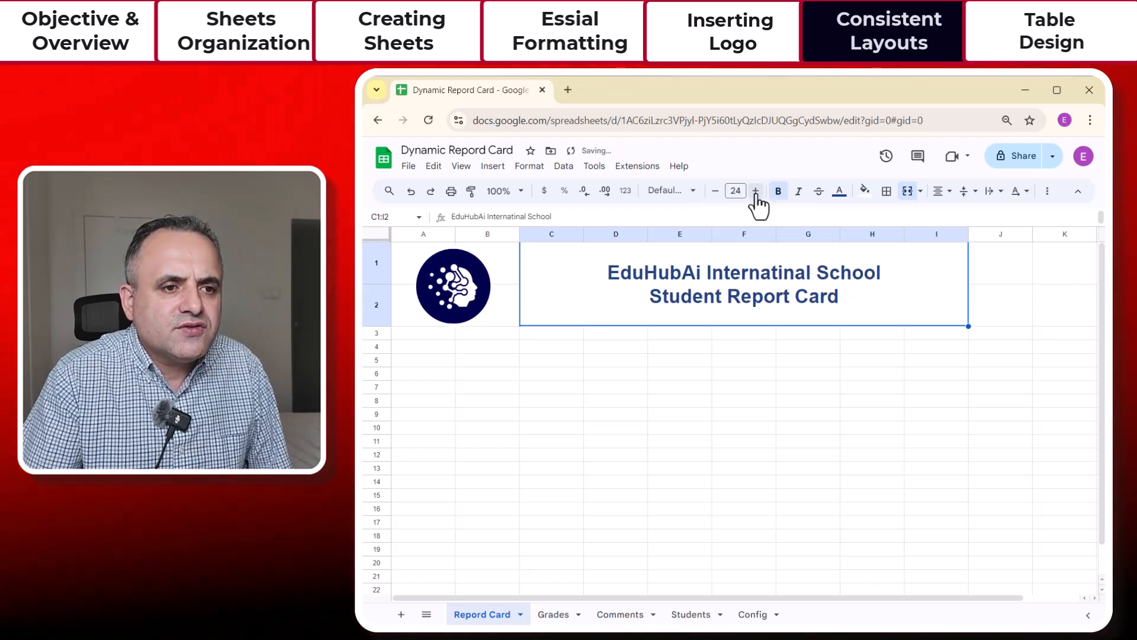
pyautogui.click(756, 192)
pyautogui.click(756, 191)
pyautogui.click(756, 192)
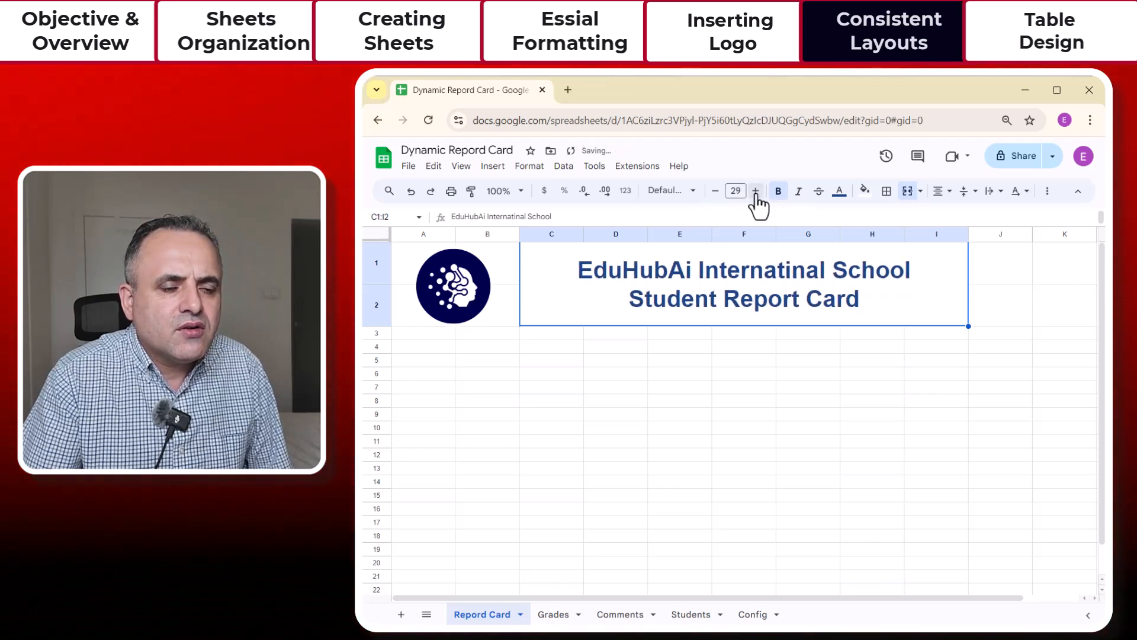
pyautogui.click(659, 425)
pyautogui.click(535, 429)
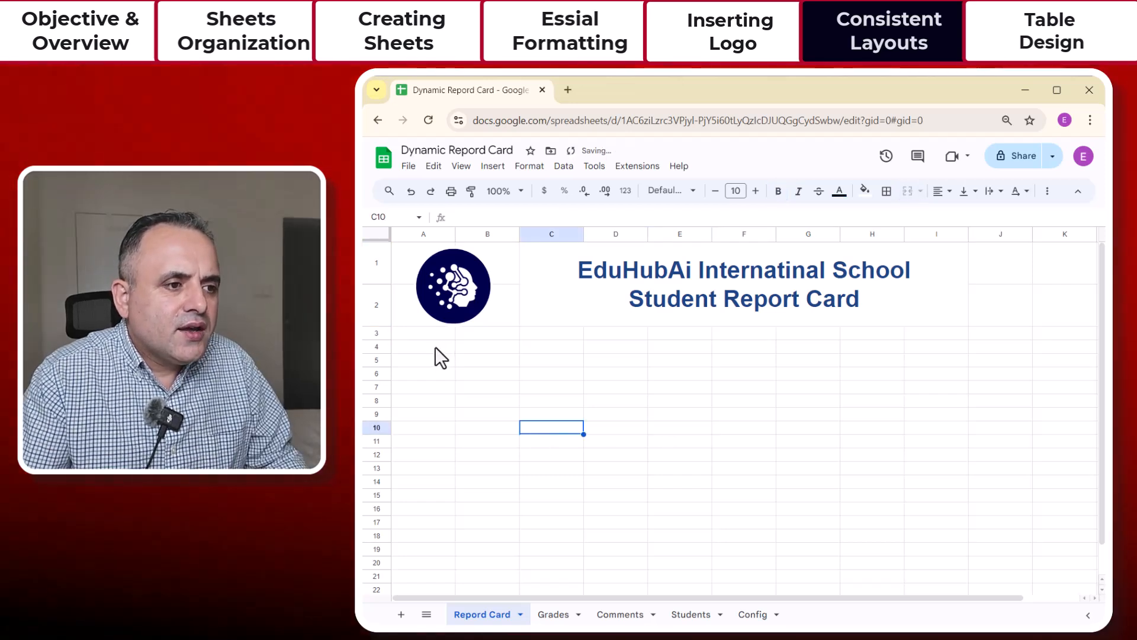
# Enter the label "Student" in cell A4 below the logo
pyautogui.moveTo(435, 348); pyautogui.dragTo(559, 350)
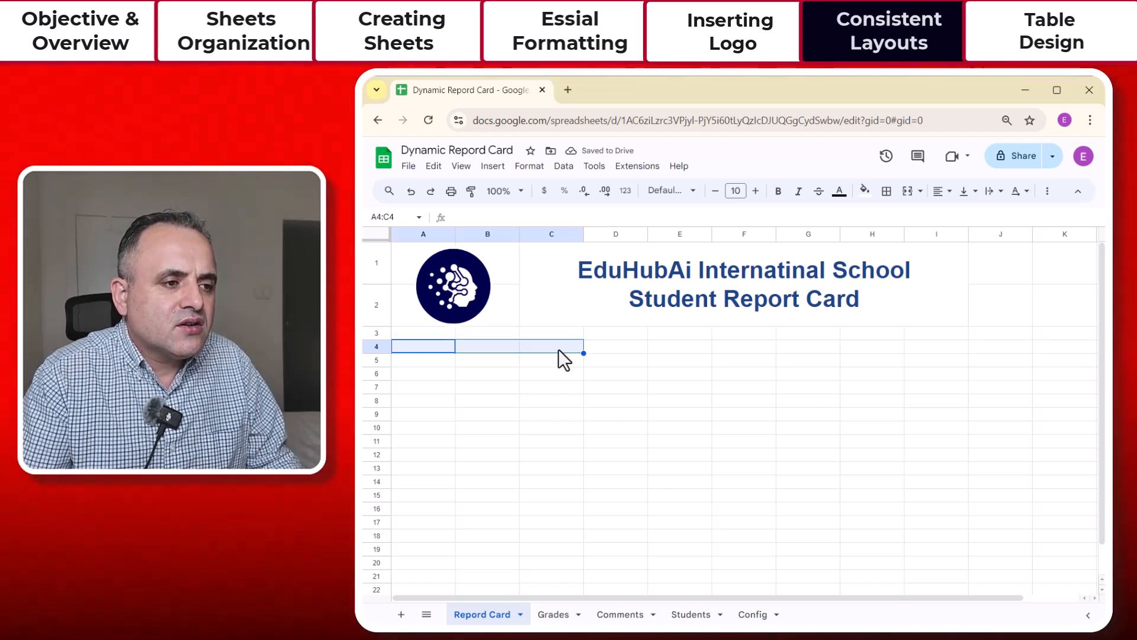
pyautogui.click(436, 345)
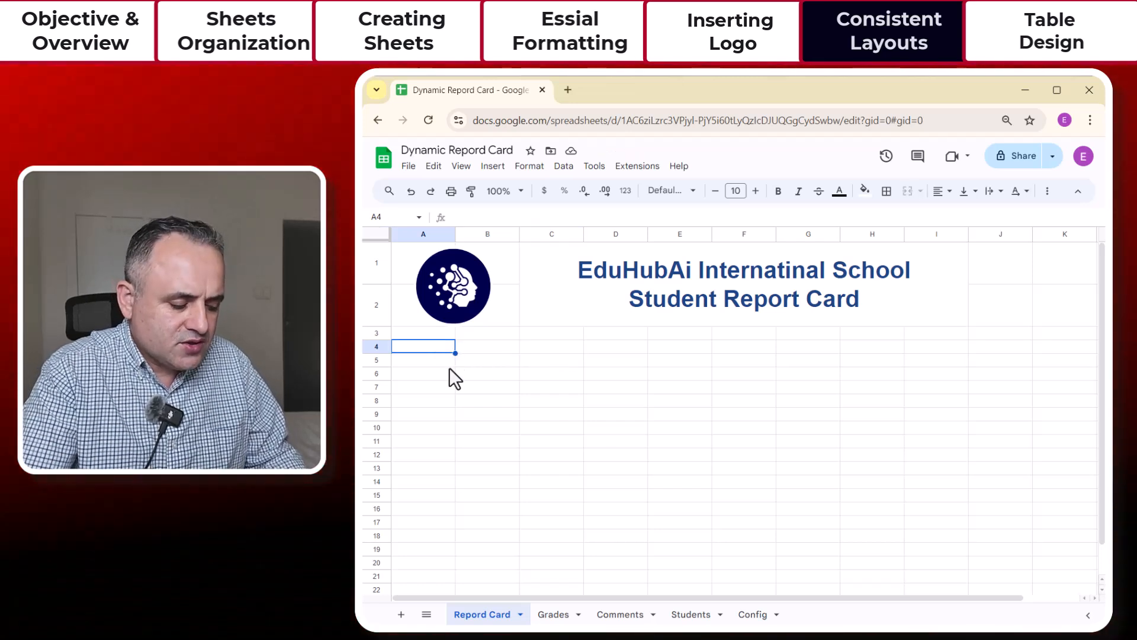
pyautogui.write('Student')
pyautogui.press('Tab')
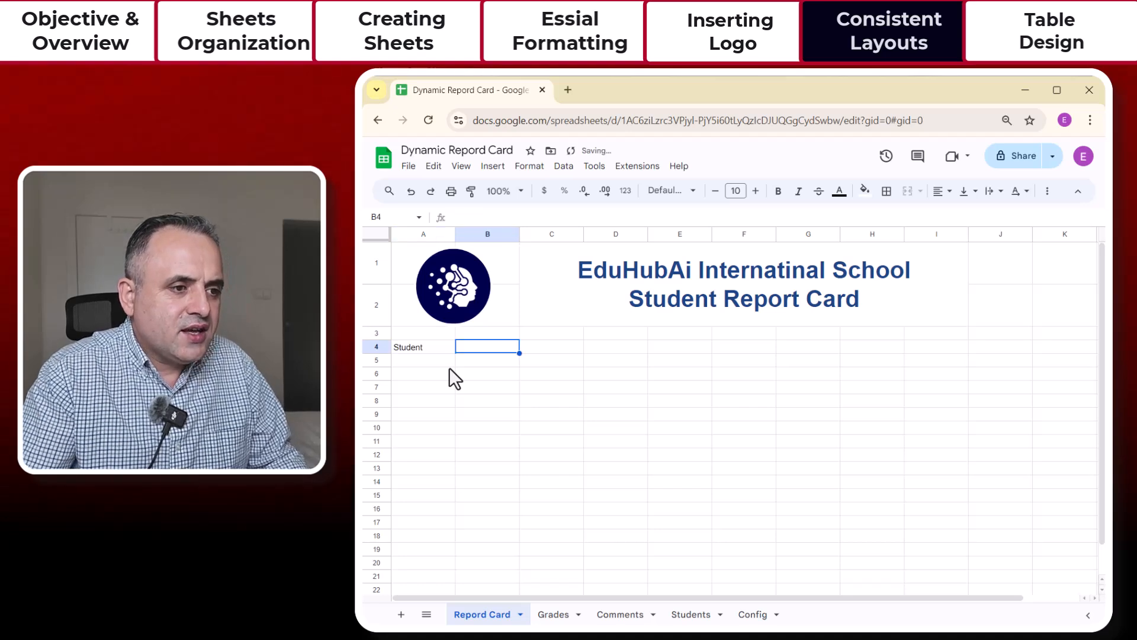
# Merge cells B4:C4 and enter the sample student's full name in the merged cell
pyautogui.moveTo(524, 353); pyautogui.dragTo(549, 351)
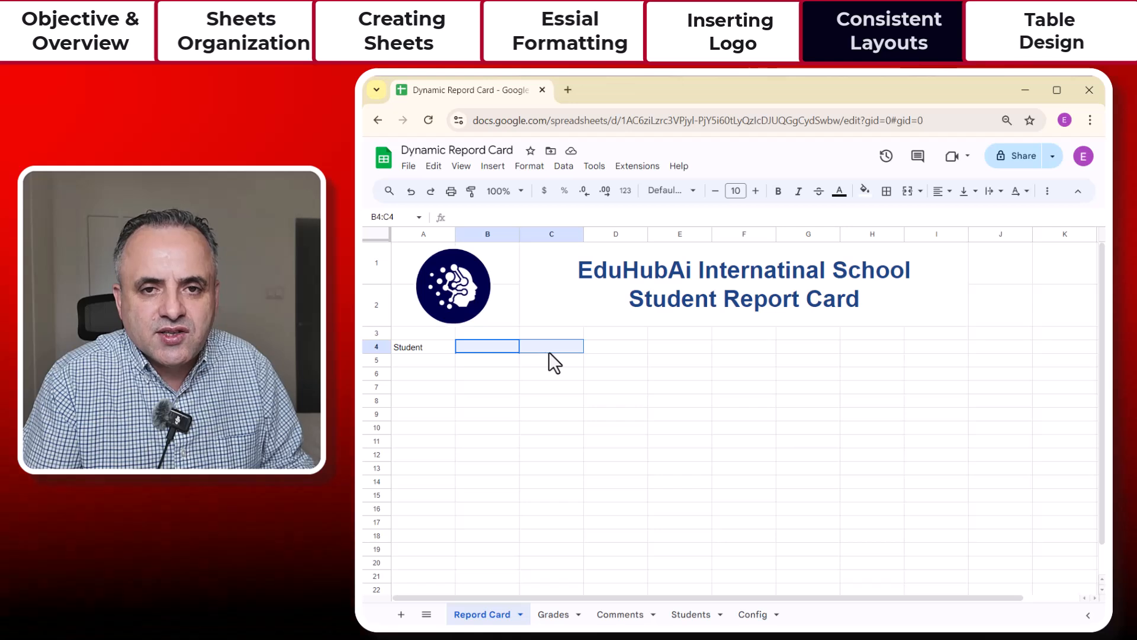
pyautogui.click(527, 388)
pyautogui.moveTo(470, 347); pyautogui.dragTo(552, 344)
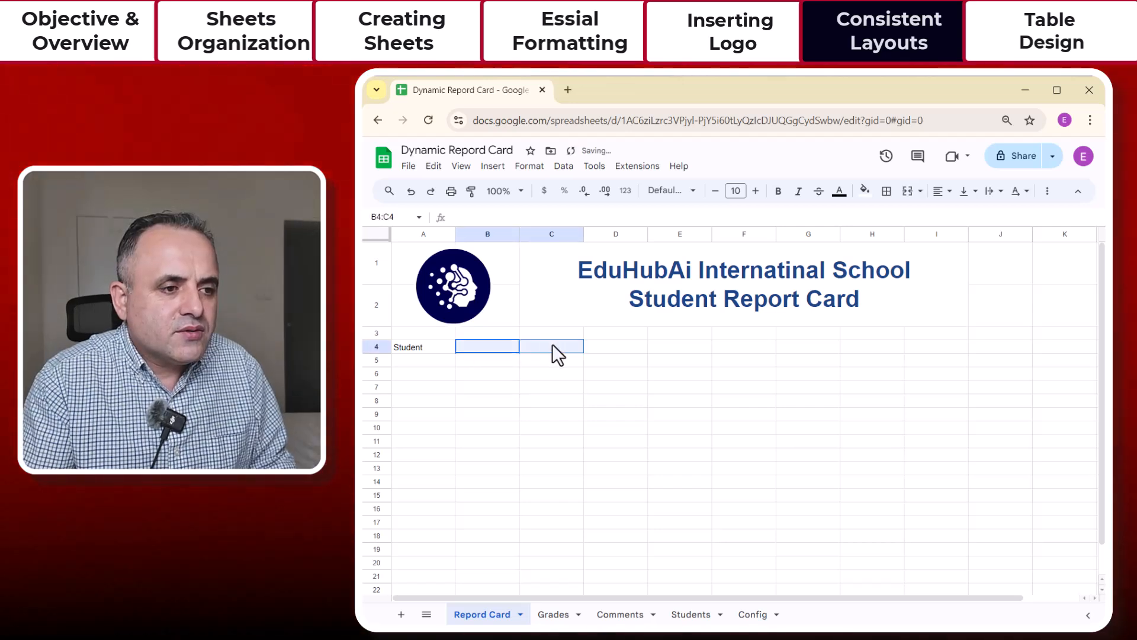
pyautogui.click(907, 191)
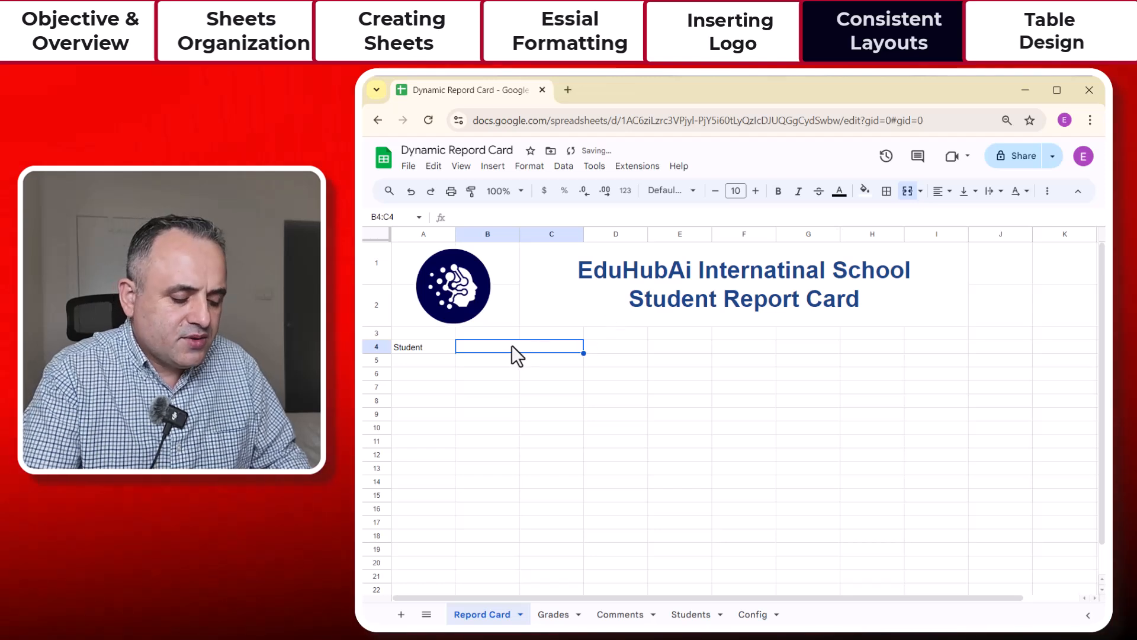
pyautogui.write('Jihn')
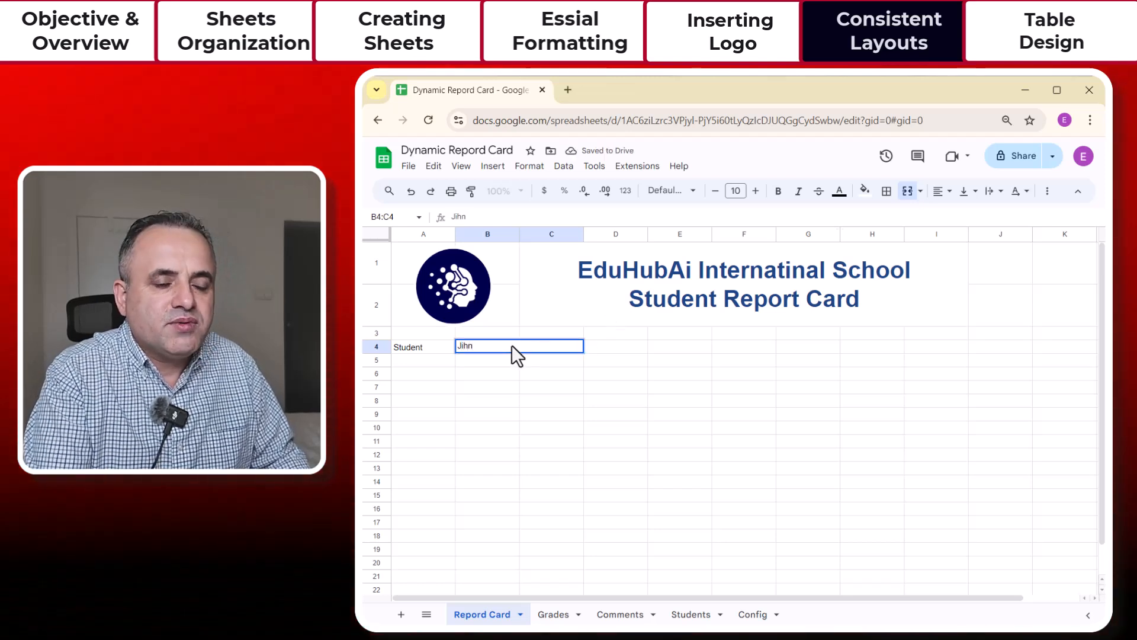
pyautogui.press('BackSpace')
pyautogui.press('BackSpace')
pyautogui.press('BackSpace')
pyautogui.press('BackSpace')
pyautogui.write('John')
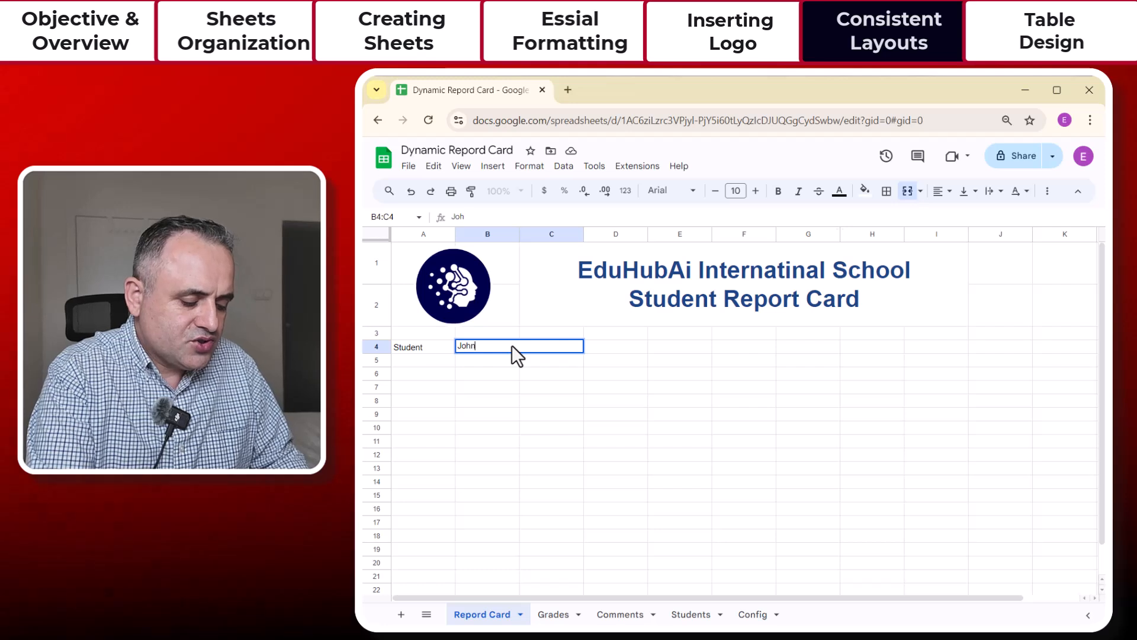
pyautogui.write(' Doe')
pyautogui.press('Return')
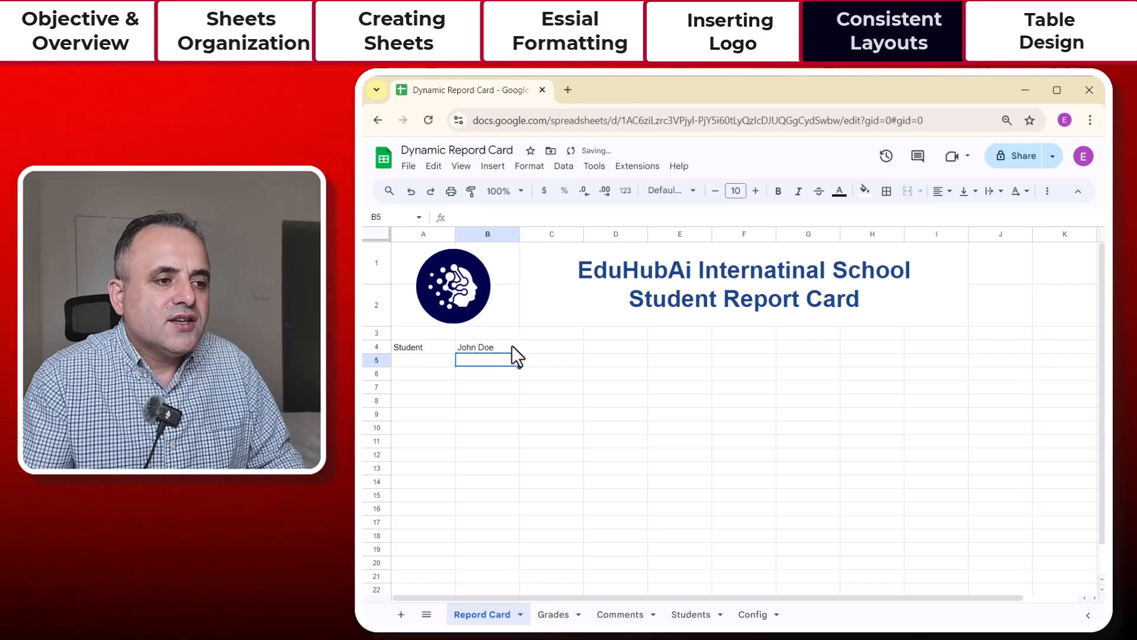
# Apply a black outer border around the student label and name in A4:C4
pyautogui.click(512, 346)
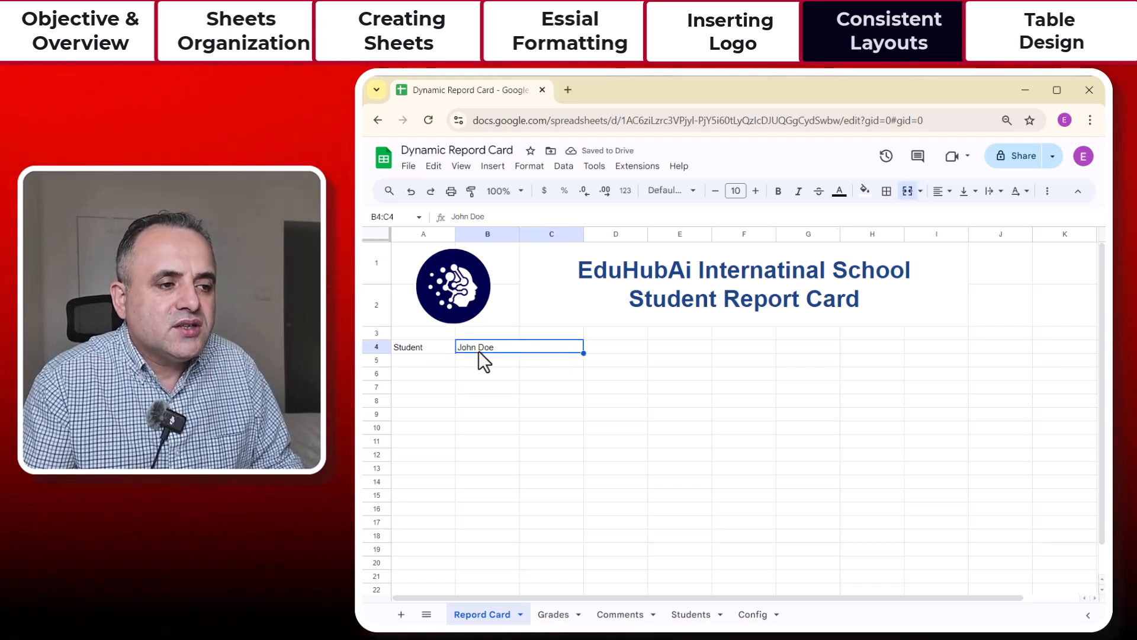
pyautogui.click(424, 352)
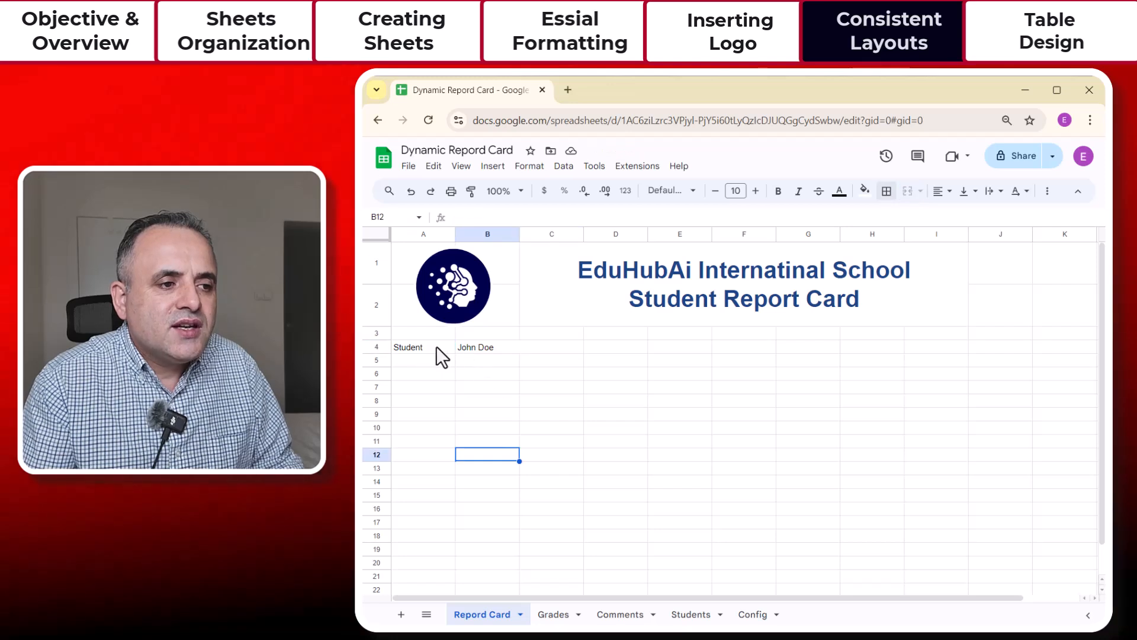
pyautogui.moveTo(436, 346); pyautogui.dragTo(473, 347)
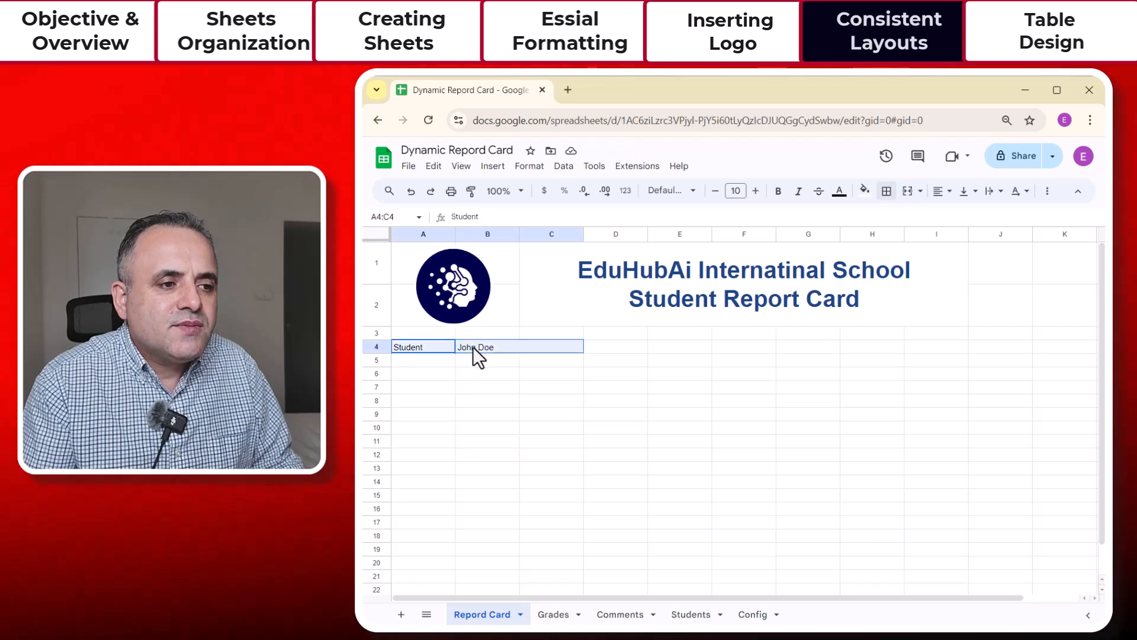
pyautogui.click(886, 190)
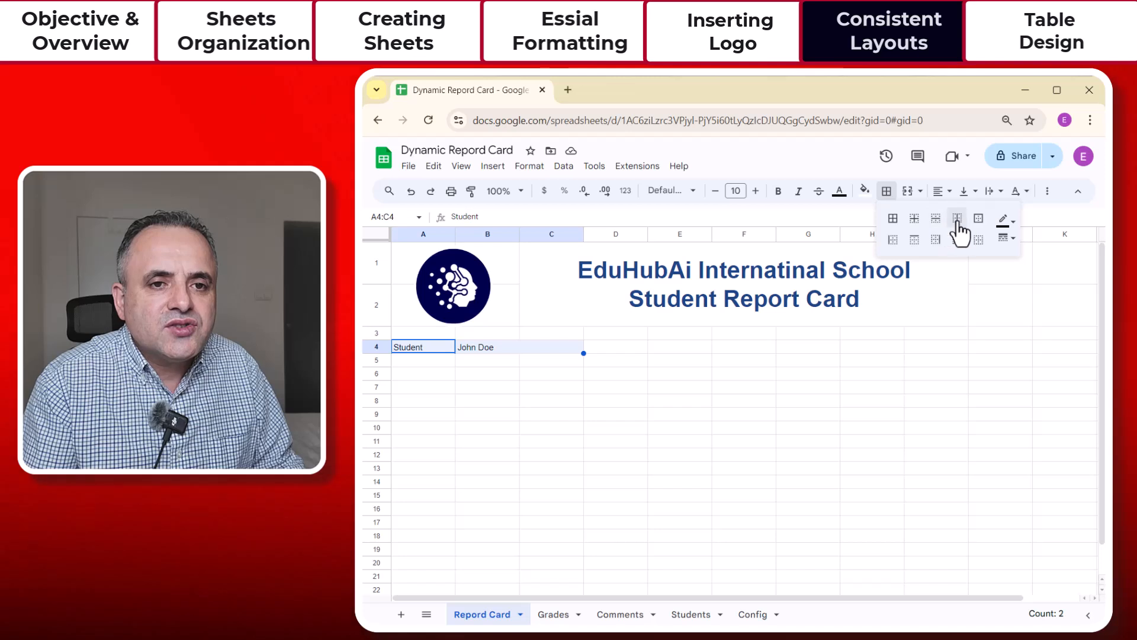
pyautogui.click(974, 222)
pyautogui.click(484, 413)
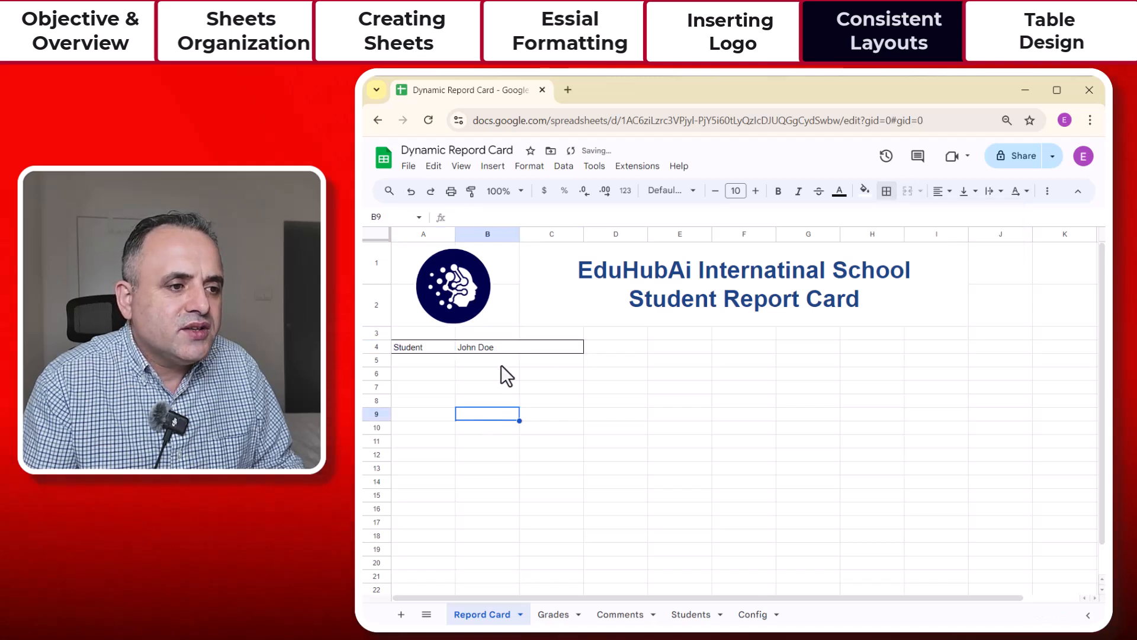
# Apply a dark orange outer border around A4:C4
pyautogui.moveTo(423, 348); pyautogui.dragTo(532, 347)
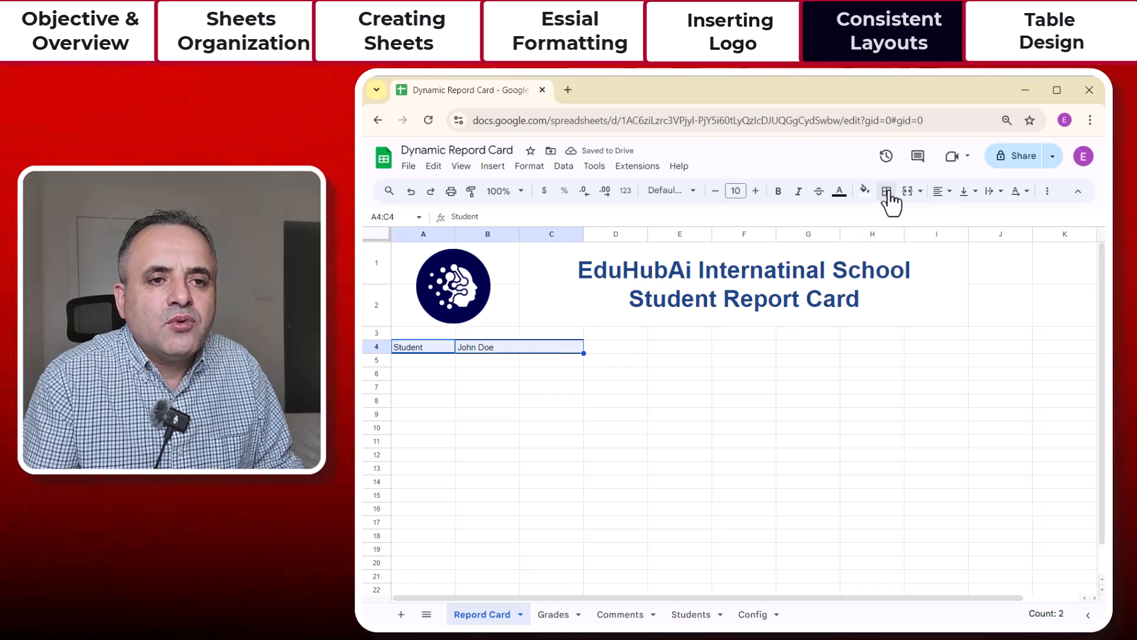
pyautogui.click(886, 191)
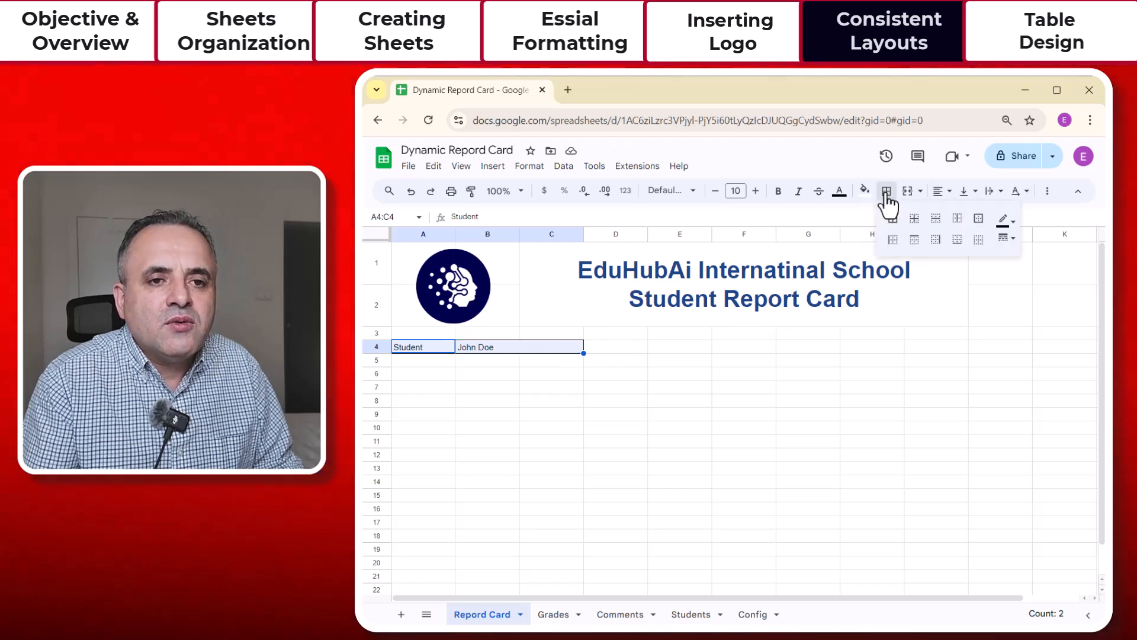
pyautogui.click(1010, 224)
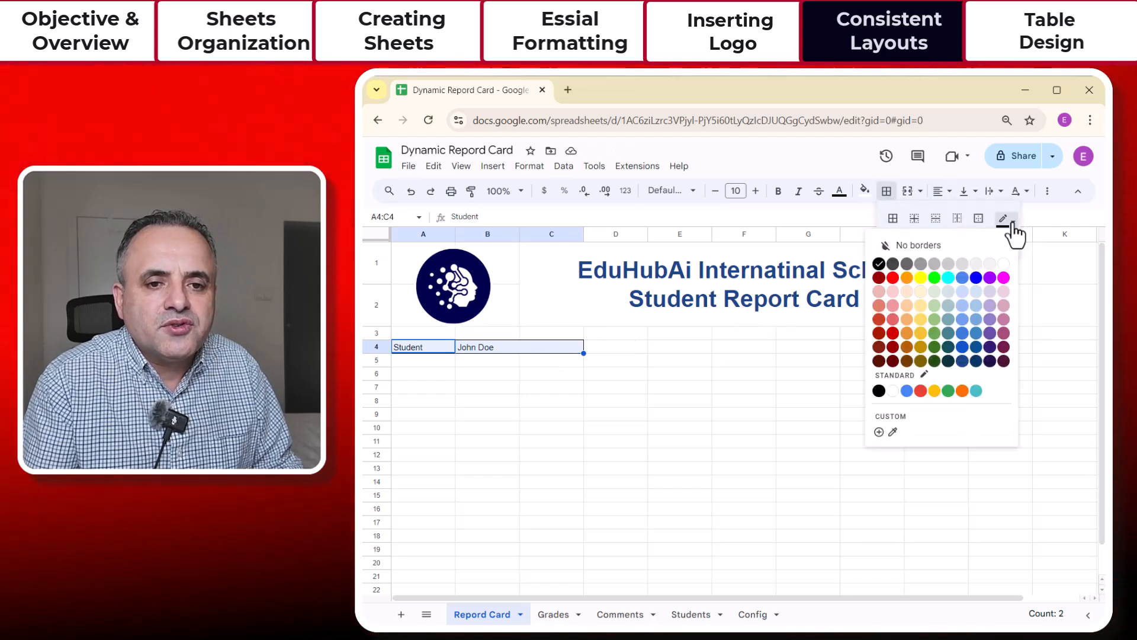
pyautogui.click(907, 333)
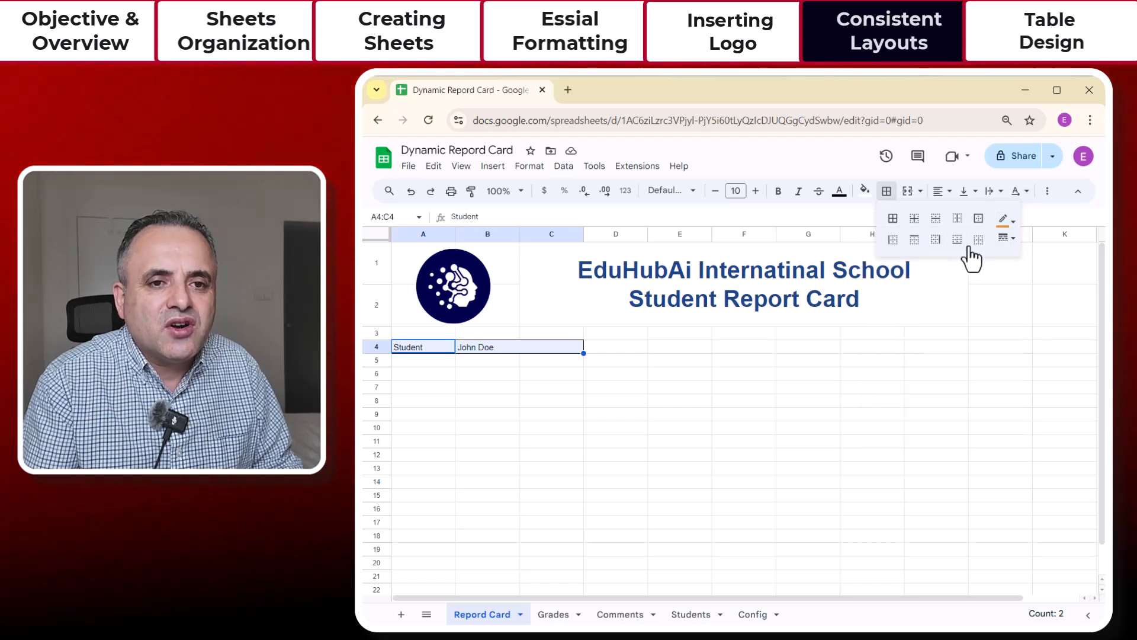
pyautogui.click(979, 219)
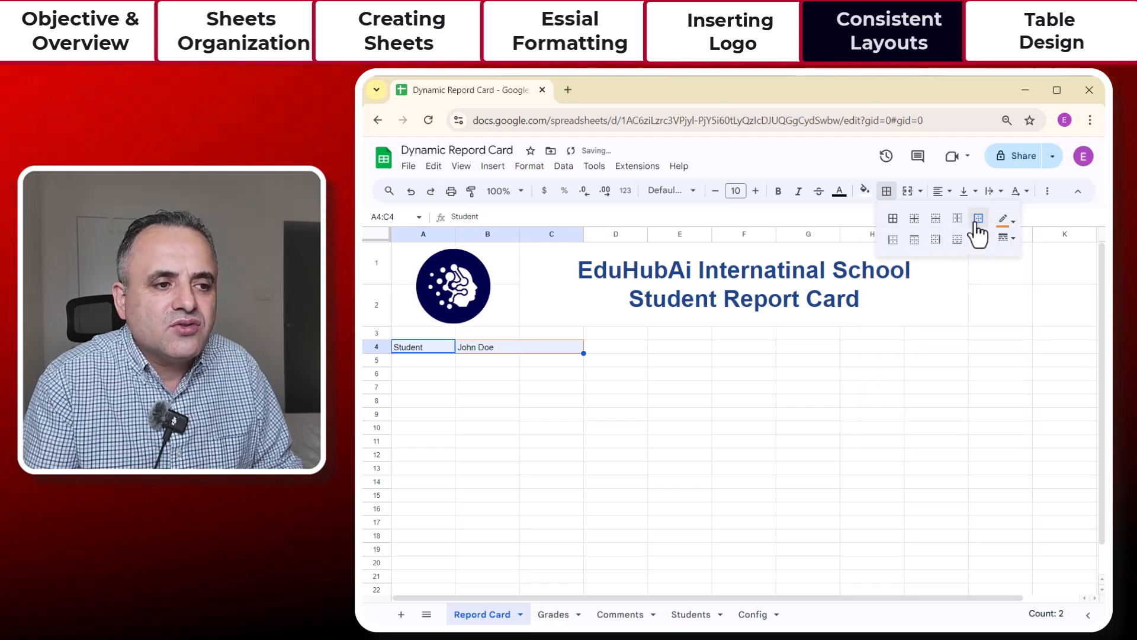
pyautogui.click(740, 430)
# Make the "Student" label in A4 bold and set the font size of A4:C4 to 12
pyautogui.click(410, 351)
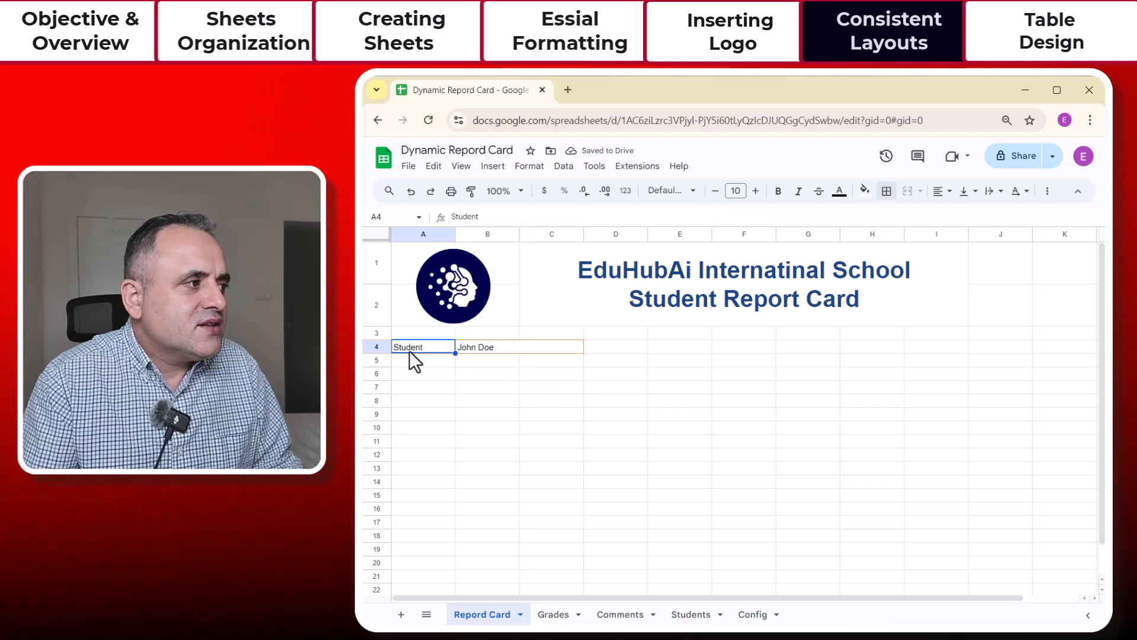
pyautogui.click(778, 191)
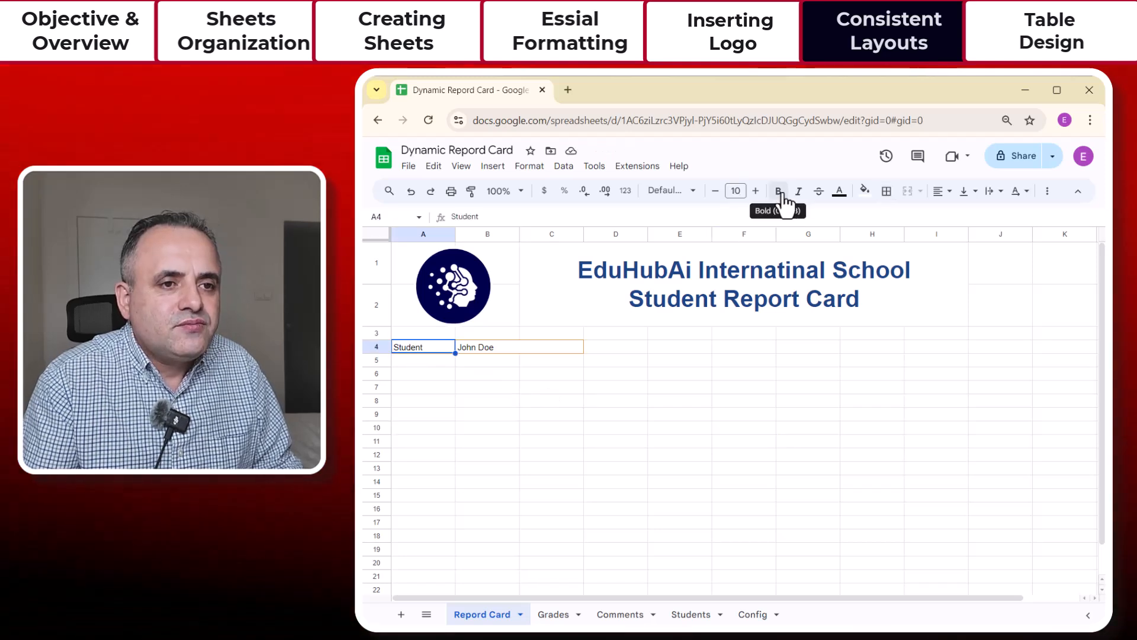
pyautogui.click(634, 387)
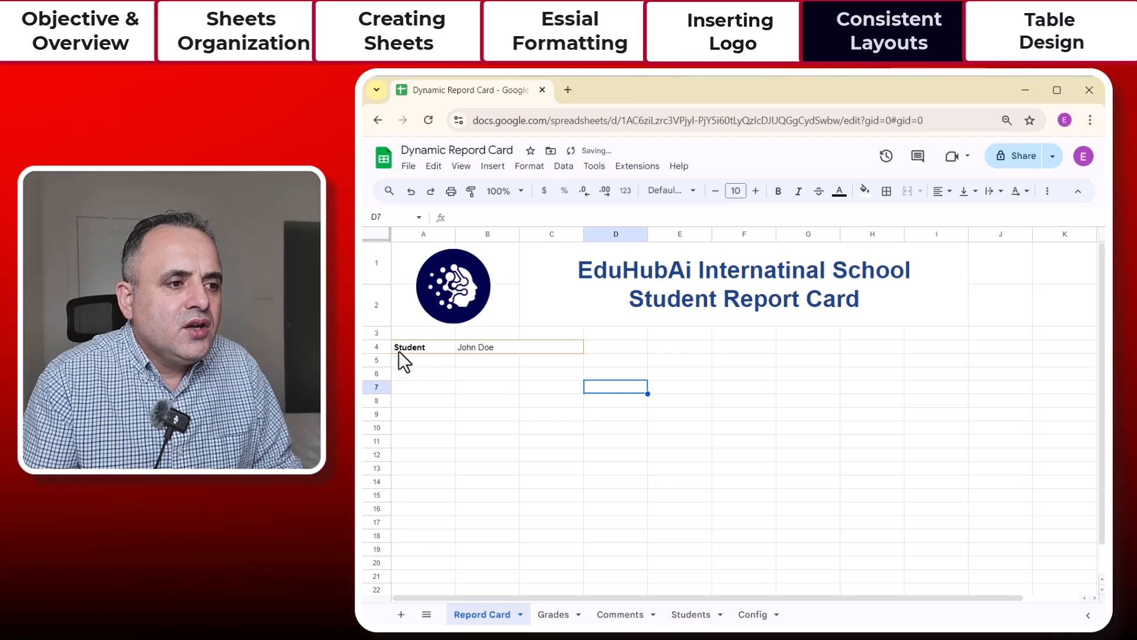
pyautogui.moveTo(413, 346); pyautogui.dragTo(509, 347)
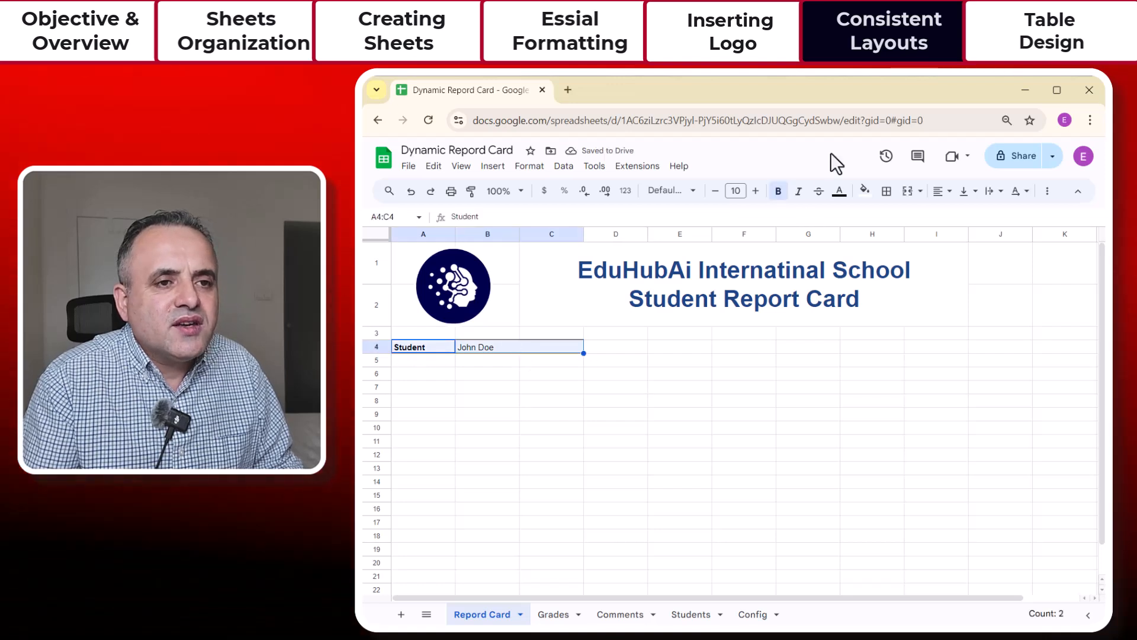
pyautogui.click(755, 191)
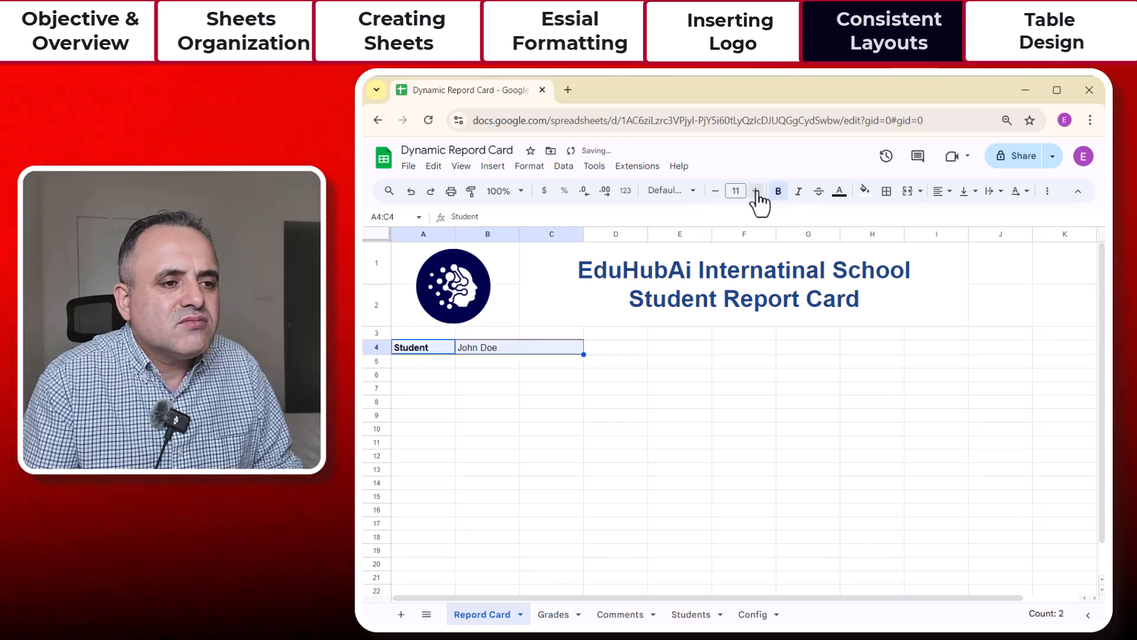
pyautogui.click(756, 190)
pyautogui.click(586, 379)
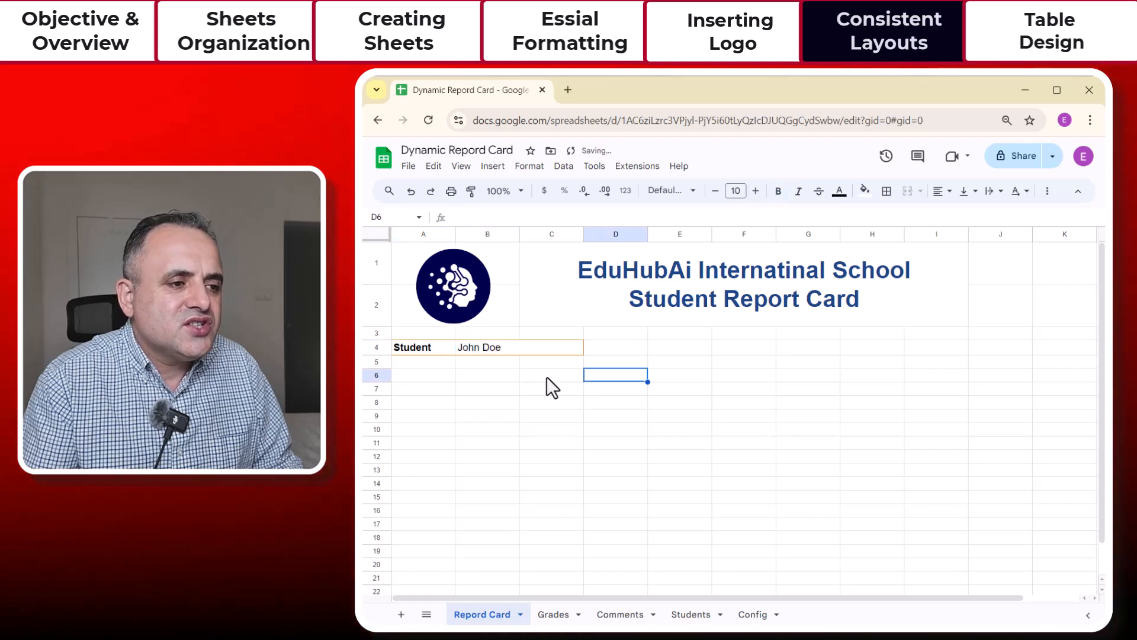
# Enter the label "Year Group" in E4 and the value "Year 8" in F4
pyautogui.click(671, 345)
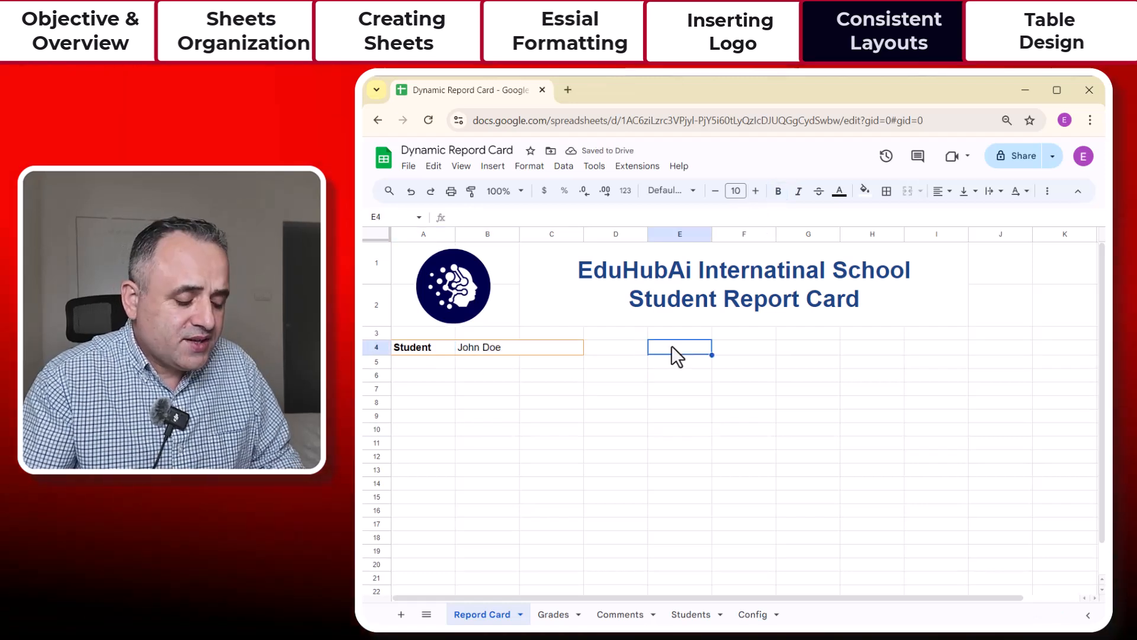
pyautogui.write('Year Group')
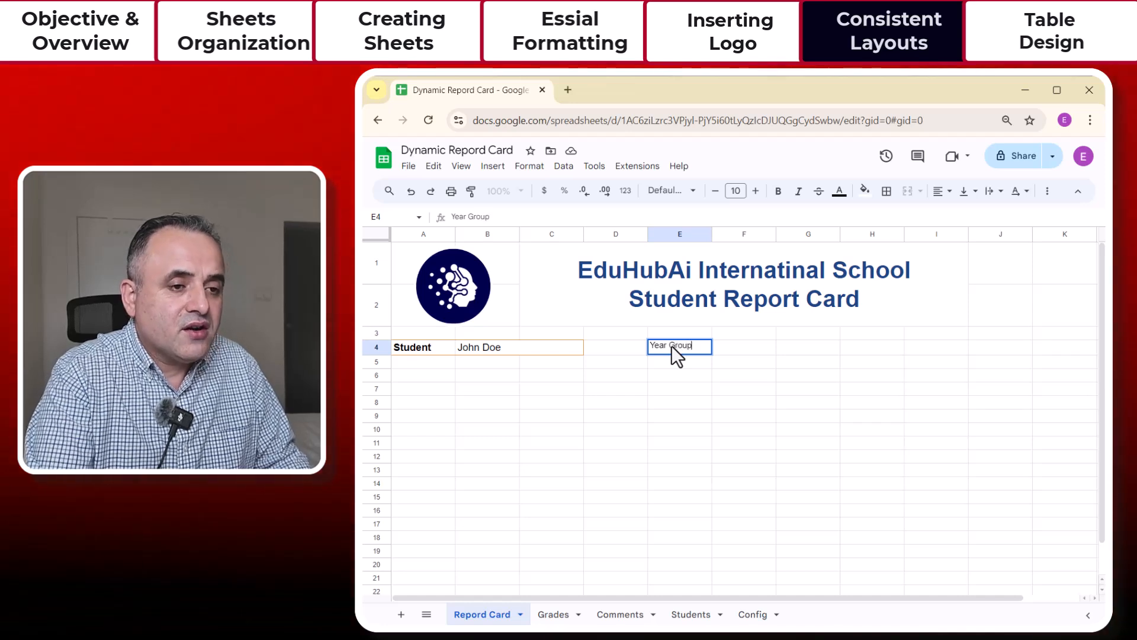
pyautogui.press('Tab')
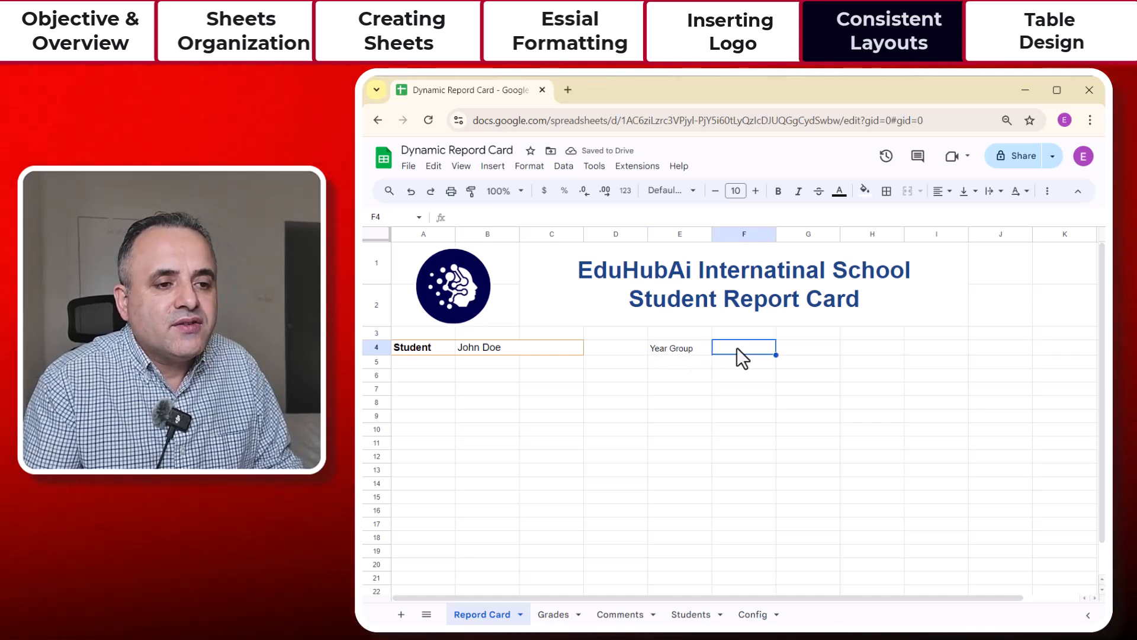
pyautogui.write('Year ')
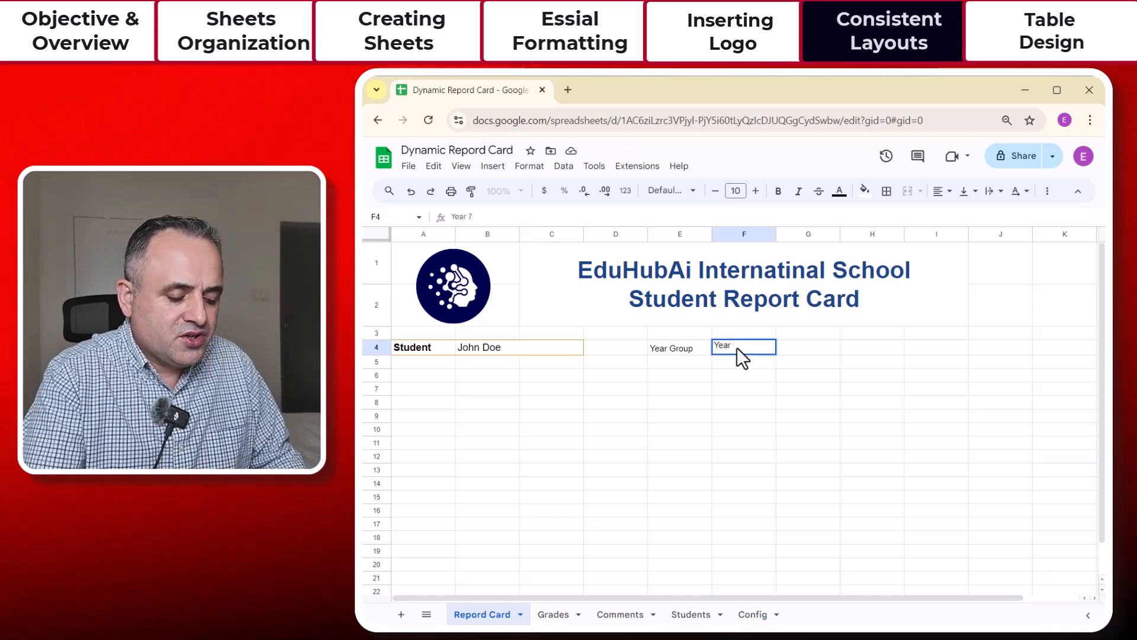
pyautogui.write('8')
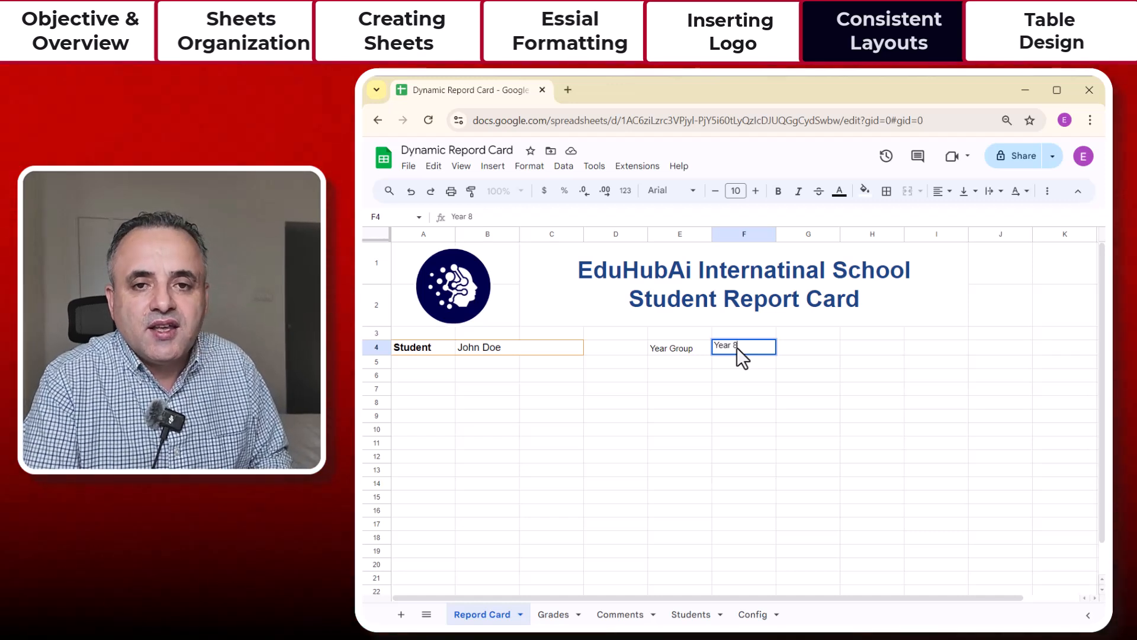
pyautogui.press('Return')
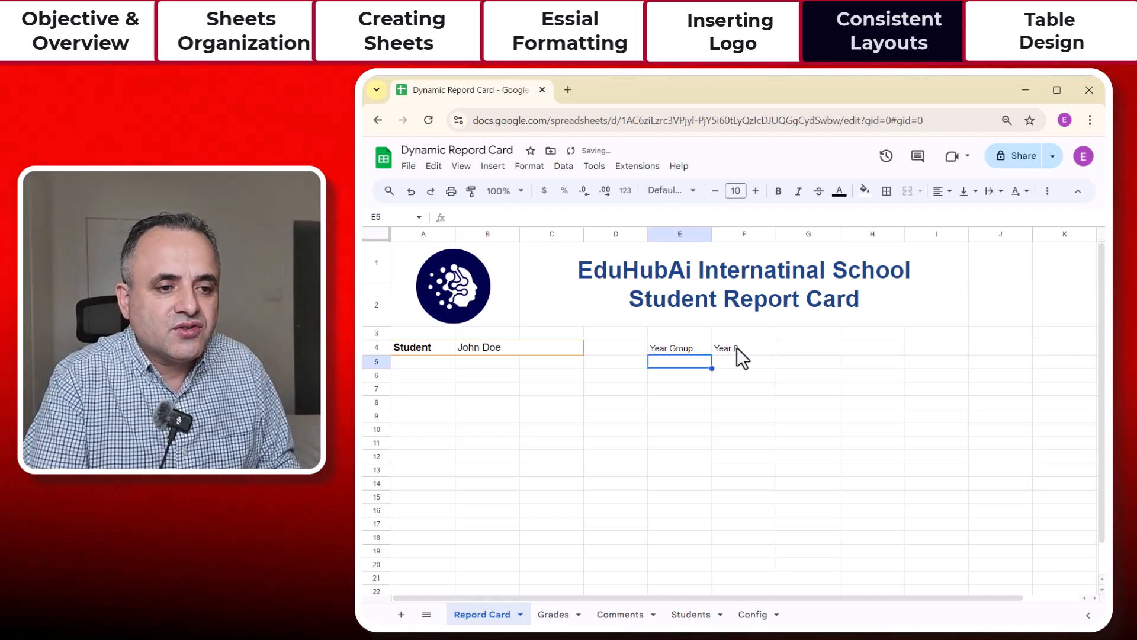
# Copy the formatting of the "Student" label in A4 onto the "Year Group" label in E4
pyautogui.press('Up')
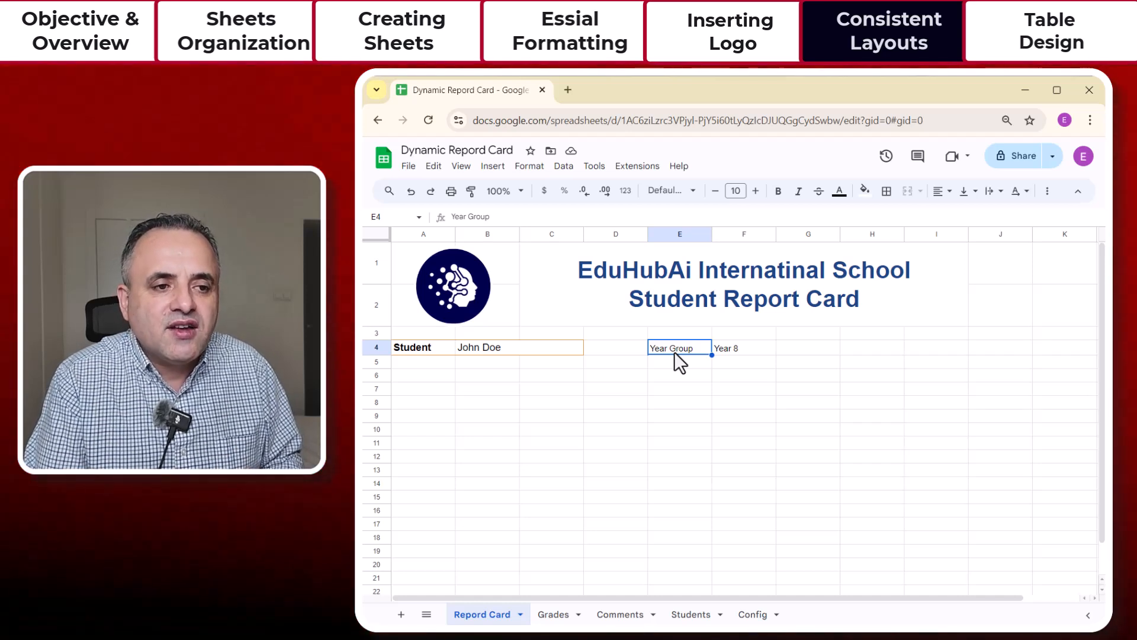
pyautogui.click(407, 351)
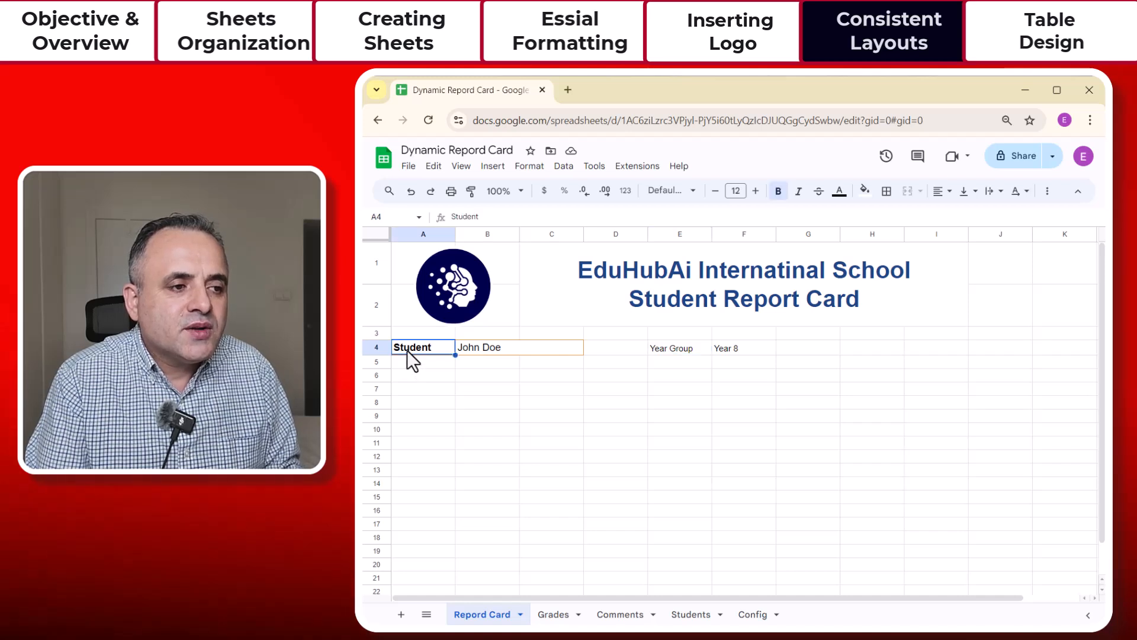
pyautogui.click(656, 353)
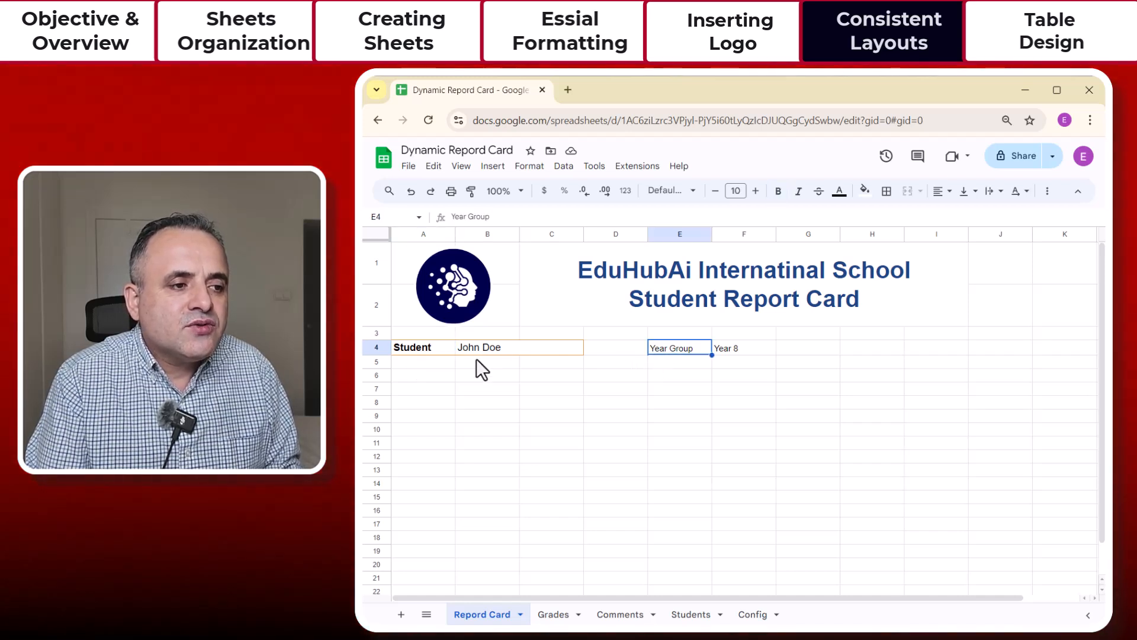
pyautogui.click(403, 354)
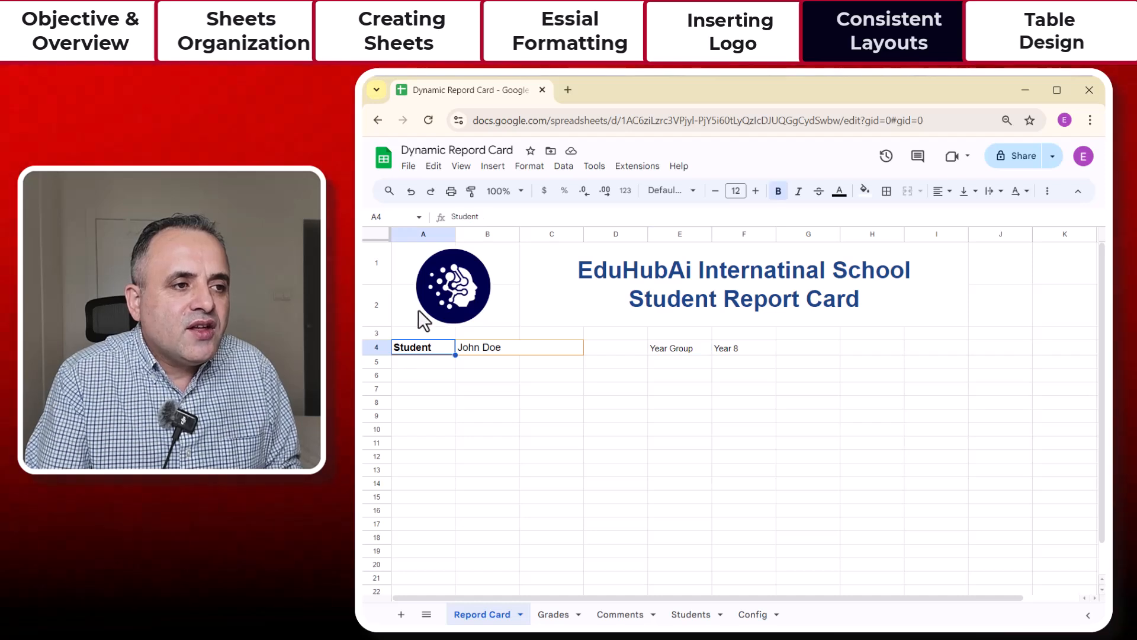
pyautogui.click(471, 196)
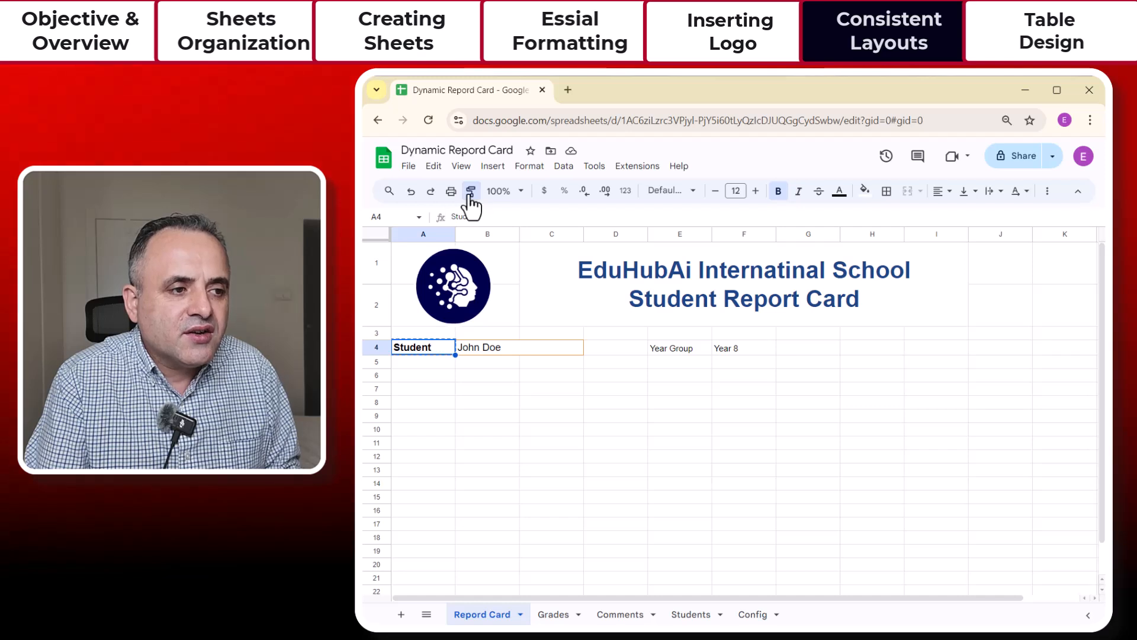
pyautogui.click(671, 350)
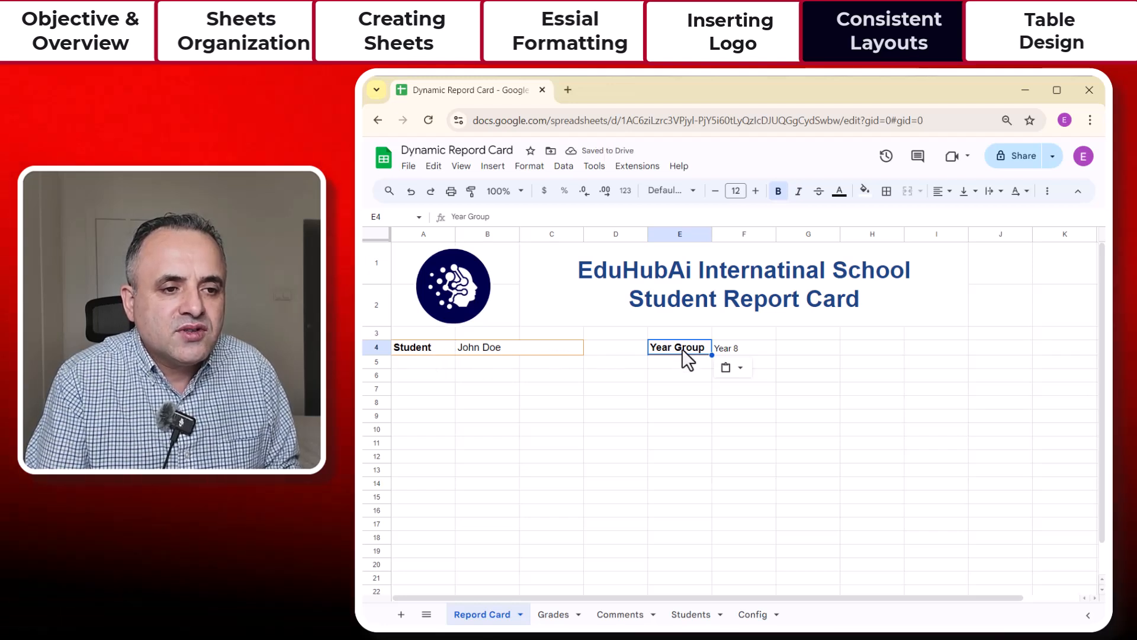
# Copy the formatting of the merged student name cell B4:C4 onto the "Year 8" value in F4:G4
pyautogui.click(496, 354)
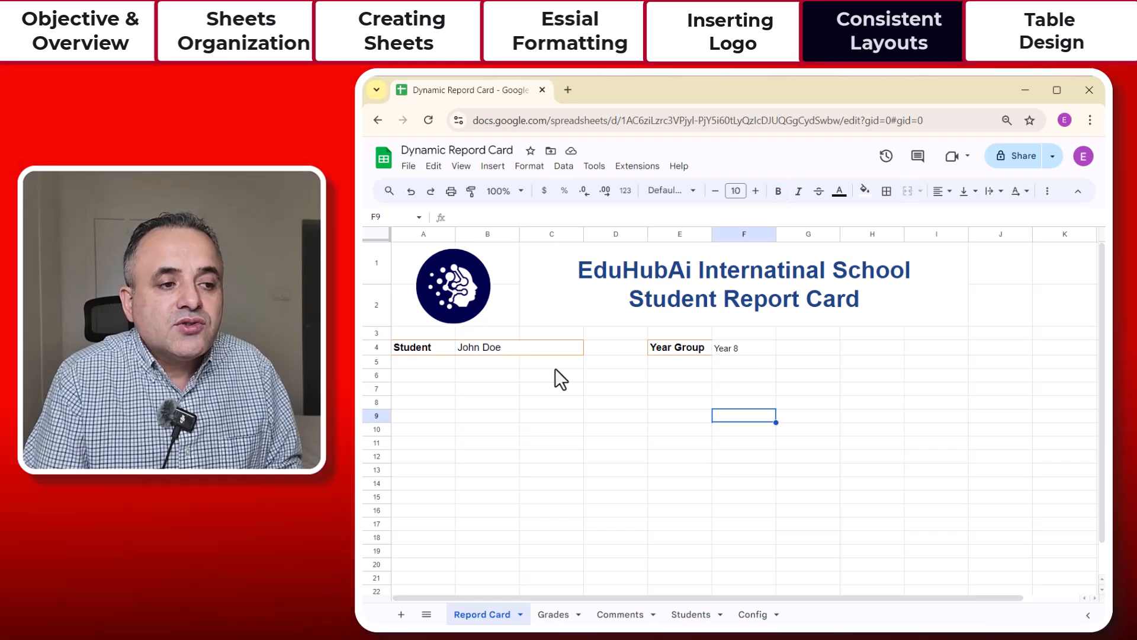
pyautogui.click(494, 349)
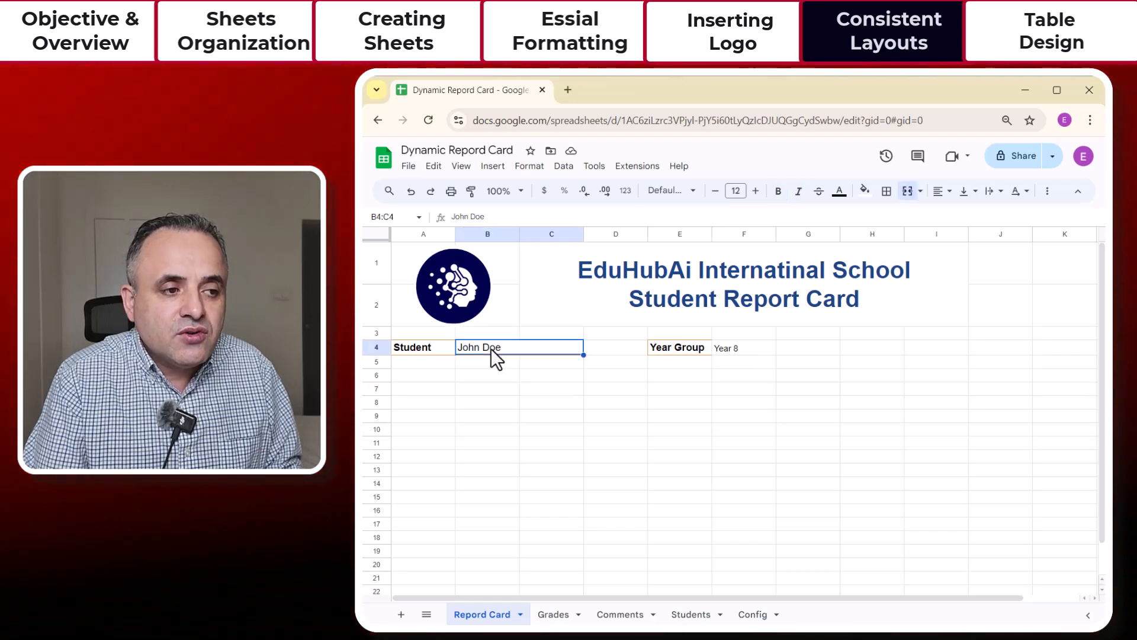
pyautogui.click(471, 190)
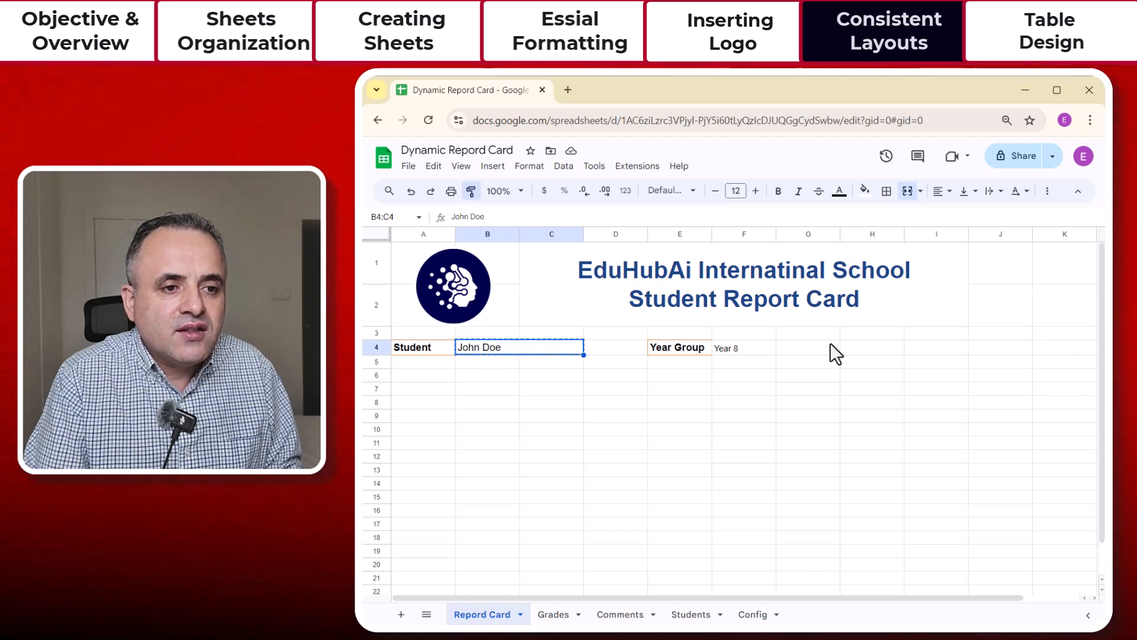
pyautogui.click(740, 351)
pyautogui.click(802, 405)
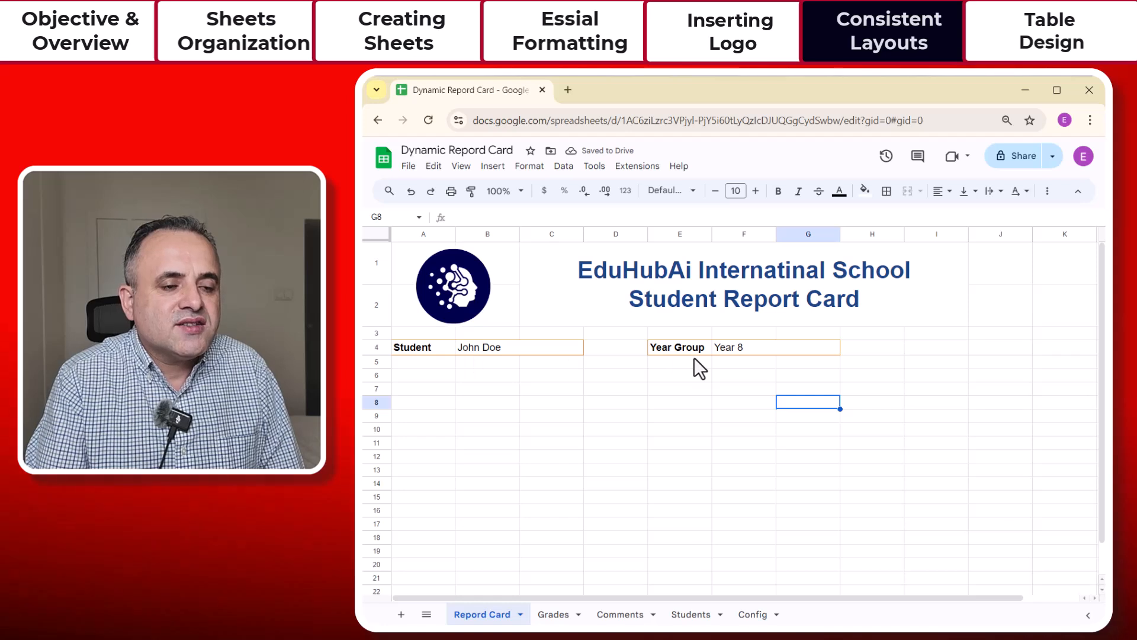
# Enter the label "Academic Year" in I4 and the value "2024/25" in J4
pyautogui.click(680, 348)
pyautogui.hscroll(1, 652, 355)
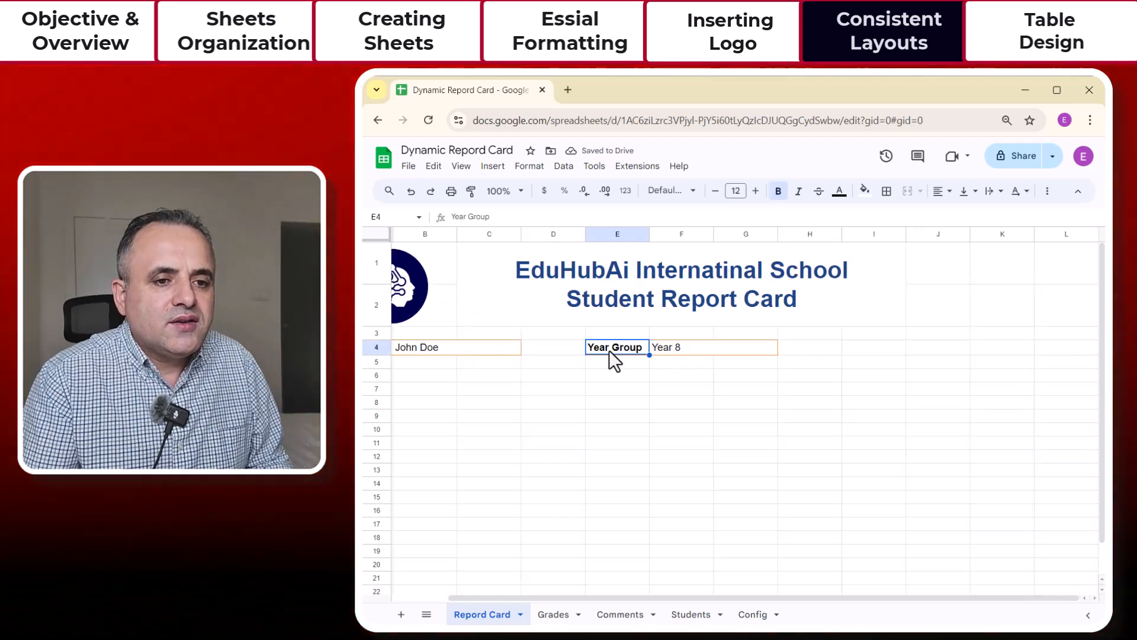
pyautogui.click(858, 346)
pyautogui.write('Acade')
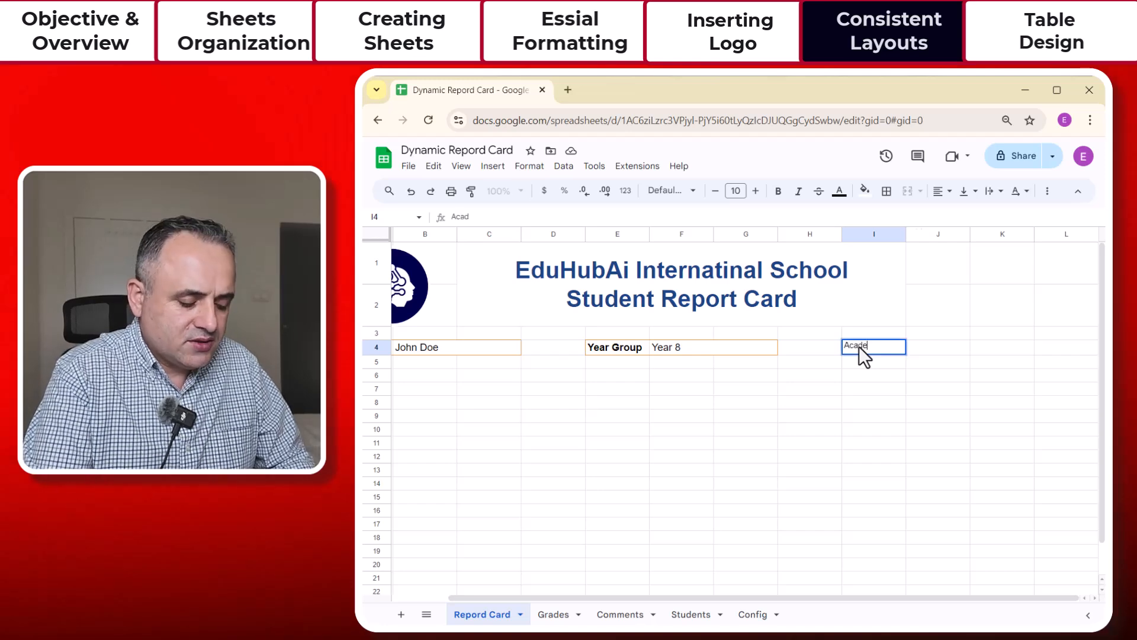
pyautogui.write('mic Year')
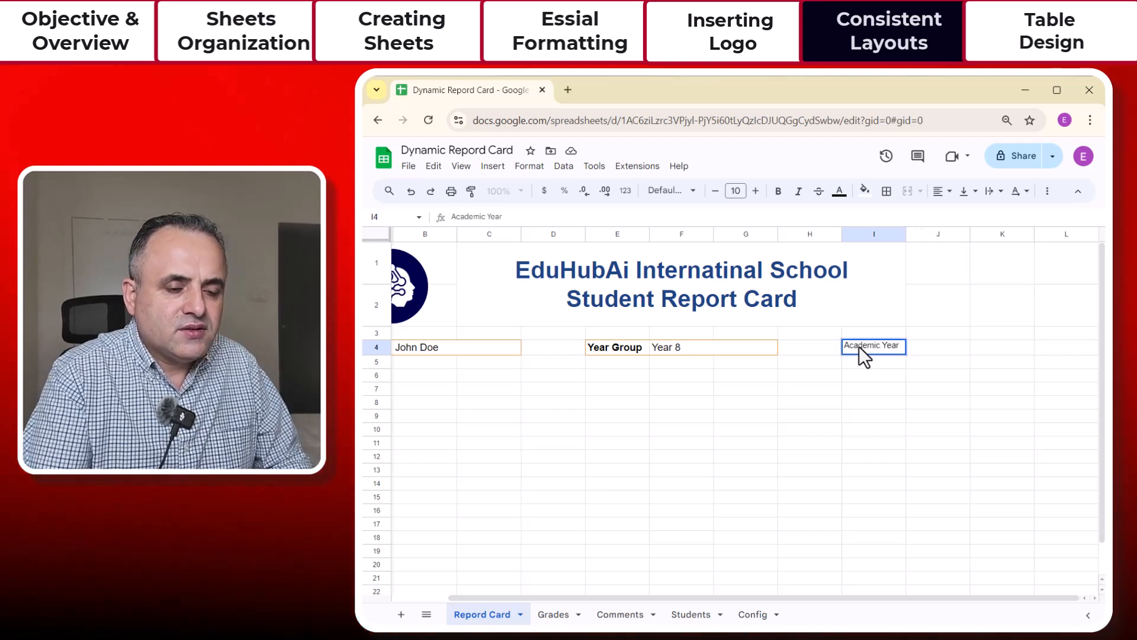
pyautogui.press('Tab')
pyautogui.write('20')
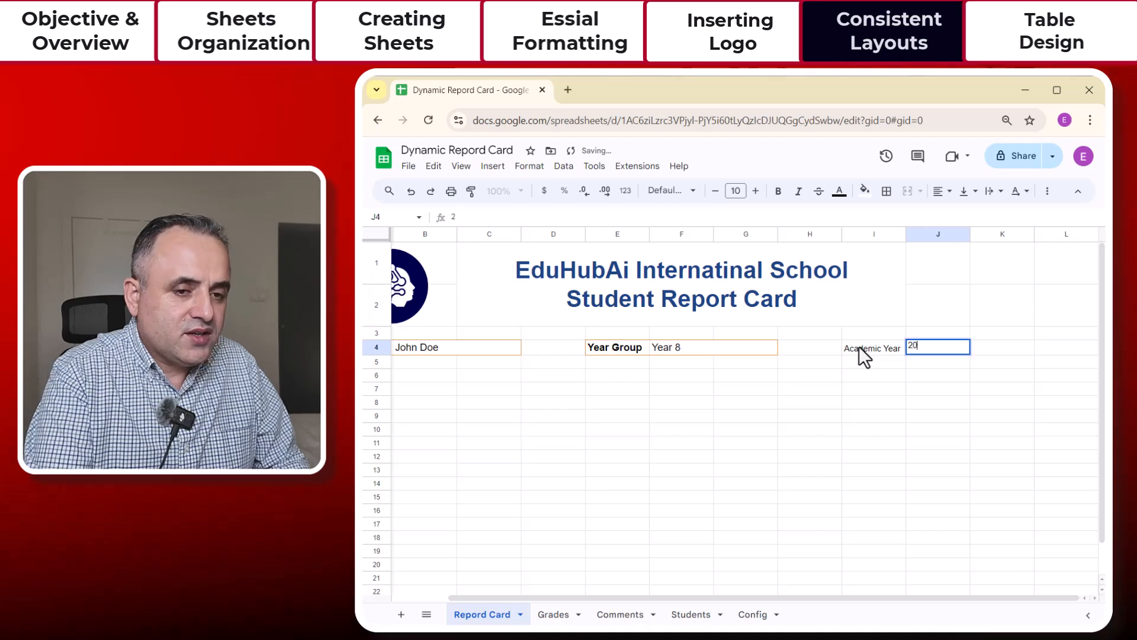
pyautogui.write('24/')
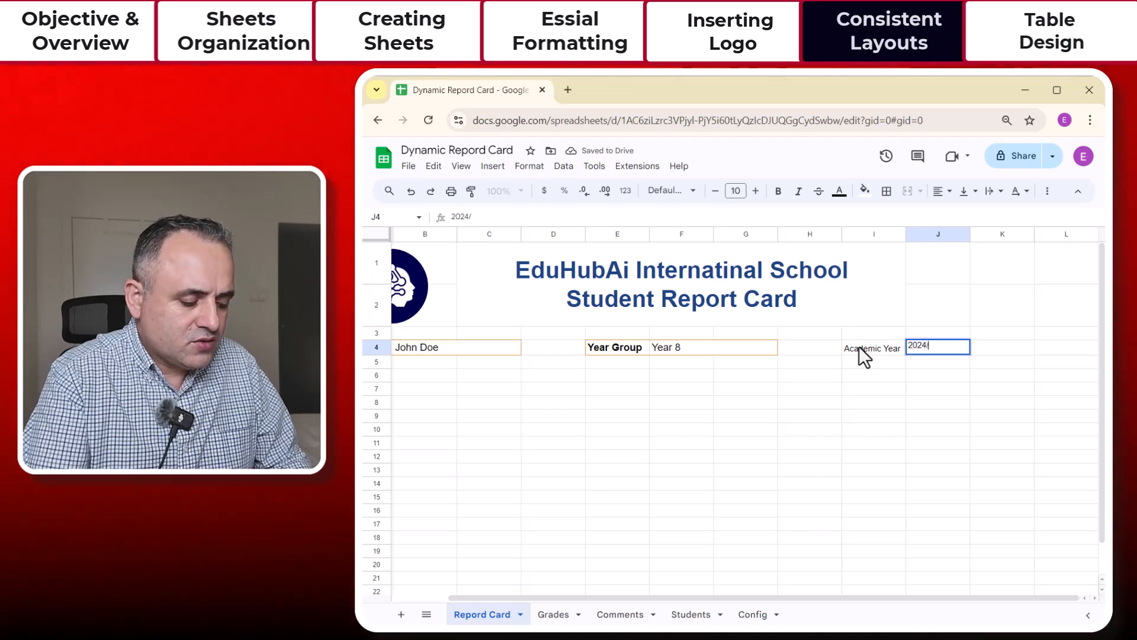
pyautogui.write('25')
pyautogui.press('Return')
# Copy the "Year Group" label formatting from E4 onto "Academic Year" in I4 and widen column I to fit the label
pyautogui.click(604, 352)
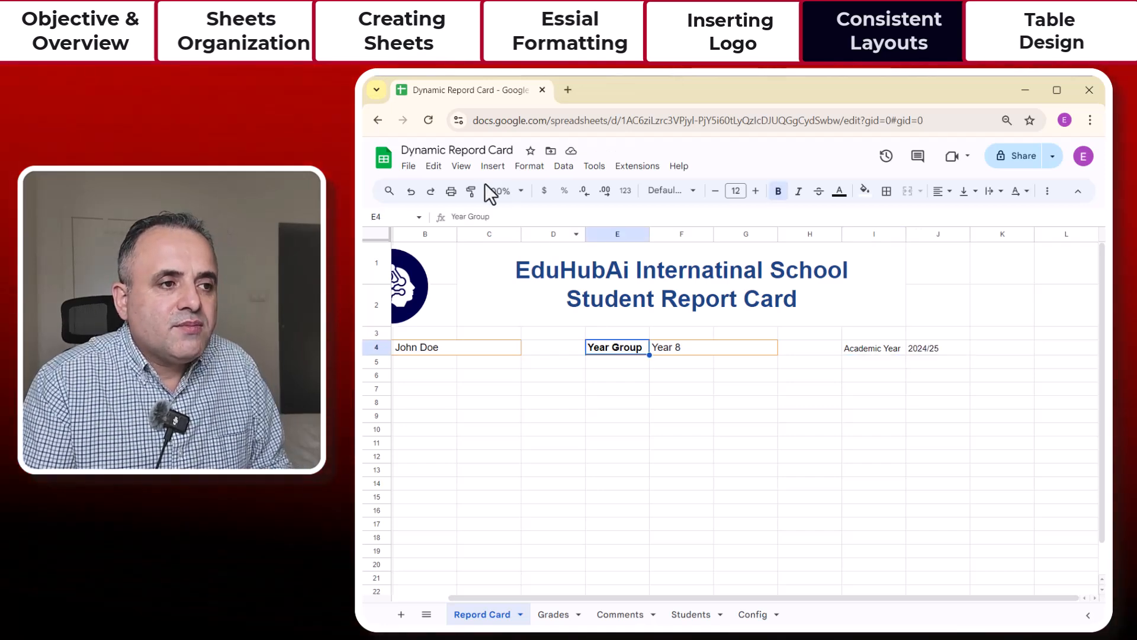
pyautogui.click(470, 191)
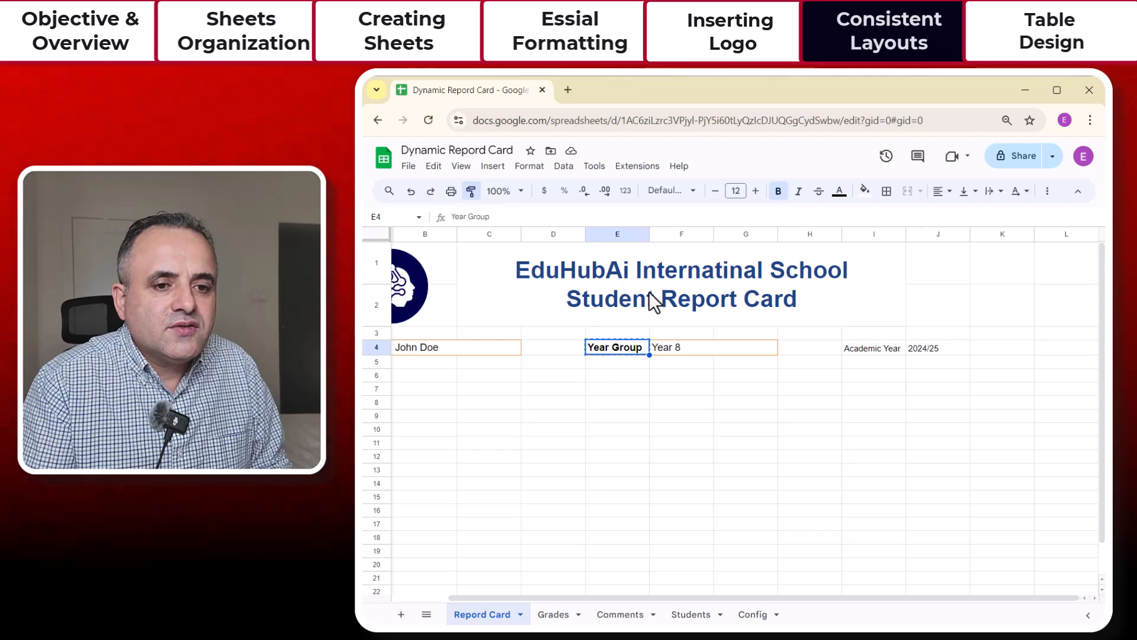
pyautogui.click(882, 347)
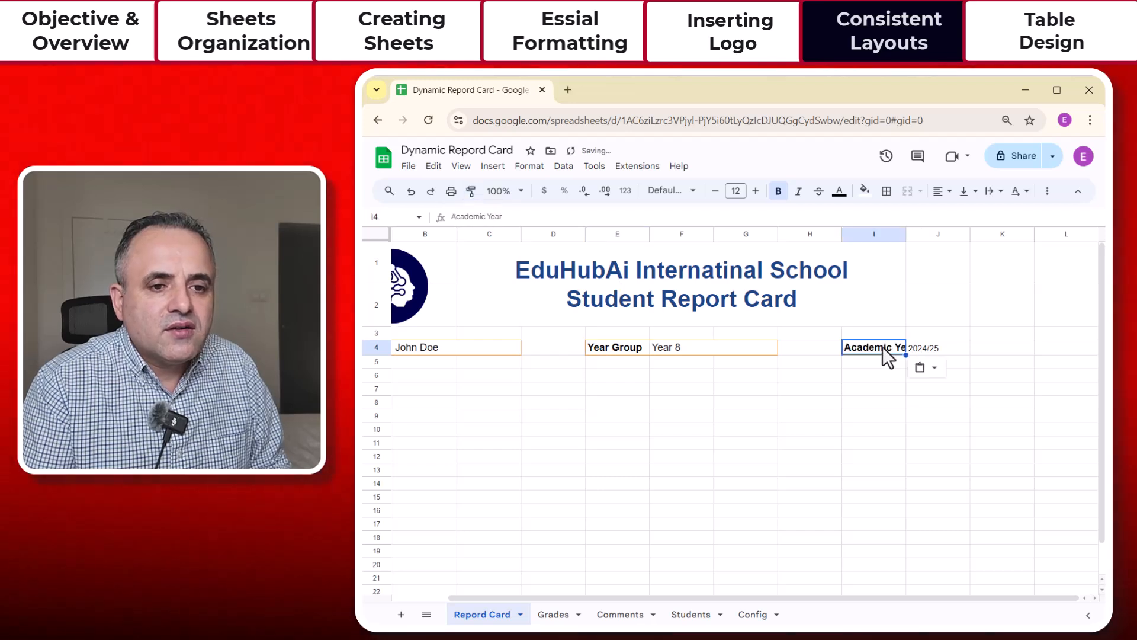
pyautogui.click(930, 401)
pyautogui.moveTo(905, 237); pyautogui.dragTo(920, 236)
# Apply an orange outer border around the academic year label and value in I4:J4
pyautogui.click(939, 351)
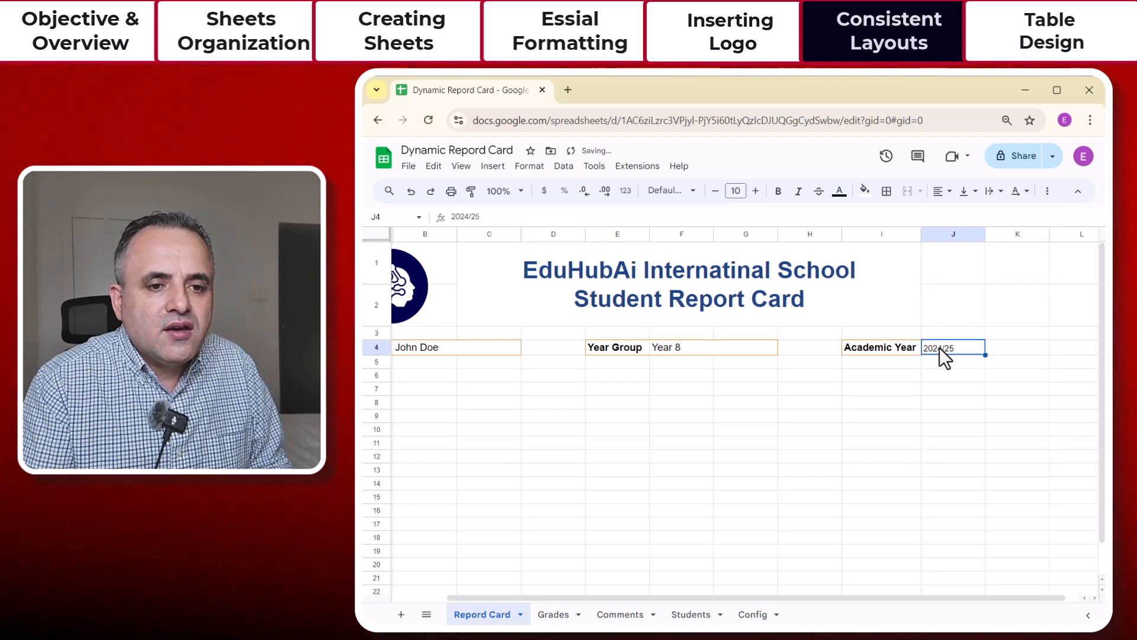
pyautogui.moveTo(873, 356); pyautogui.dragTo(945, 354)
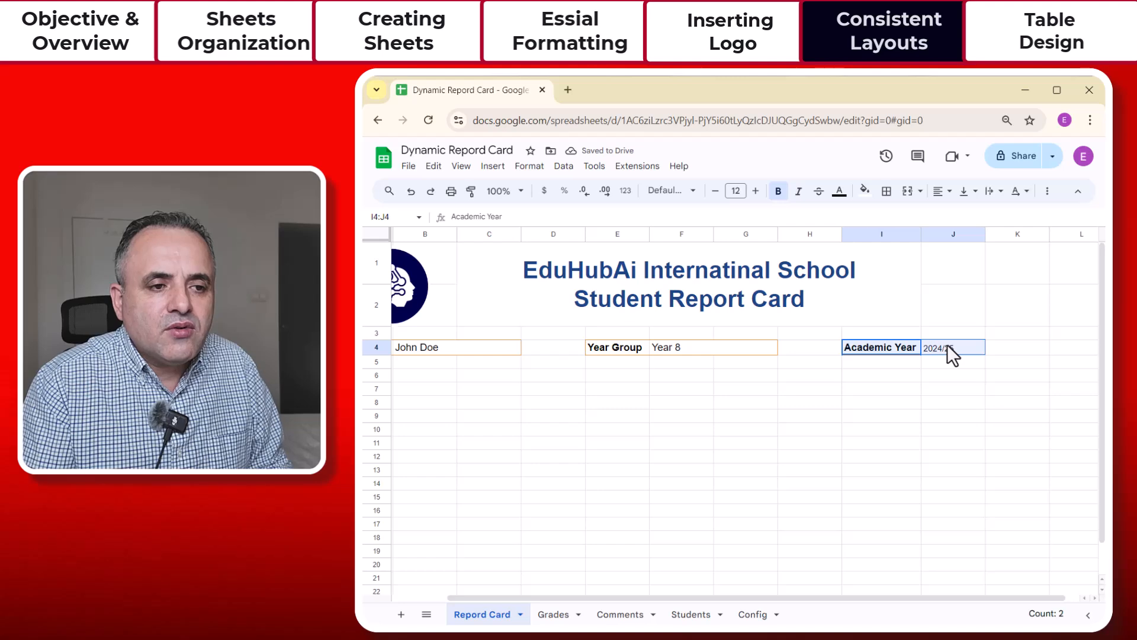
pyautogui.click(885, 192)
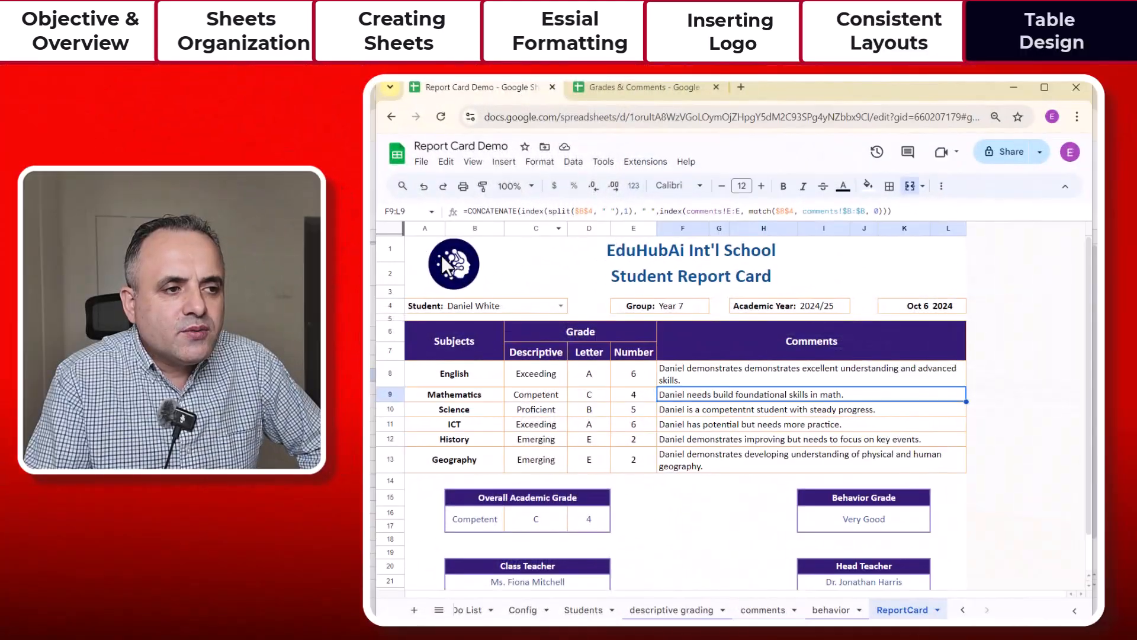
# Check the table layout in the Report Card Demo spreadsheet, and apply all borders to A6:L13 in the Repord Card sheet
pyautogui.click(648, 259)
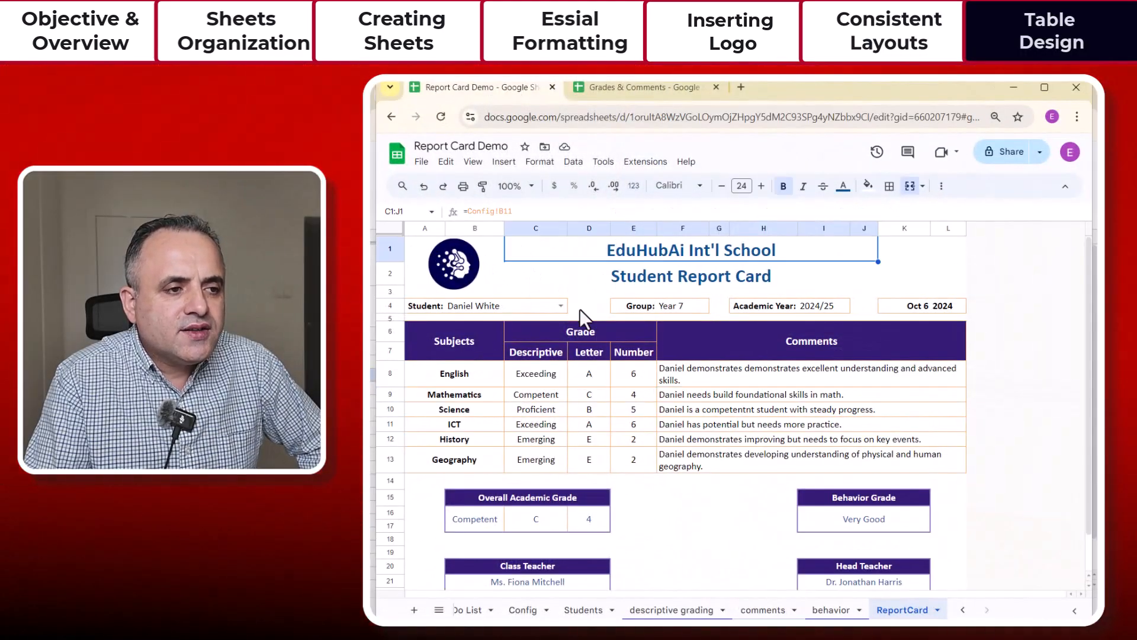
pyautogui.moveTo(419, 339); pyautogui.dragTo(890, 452)
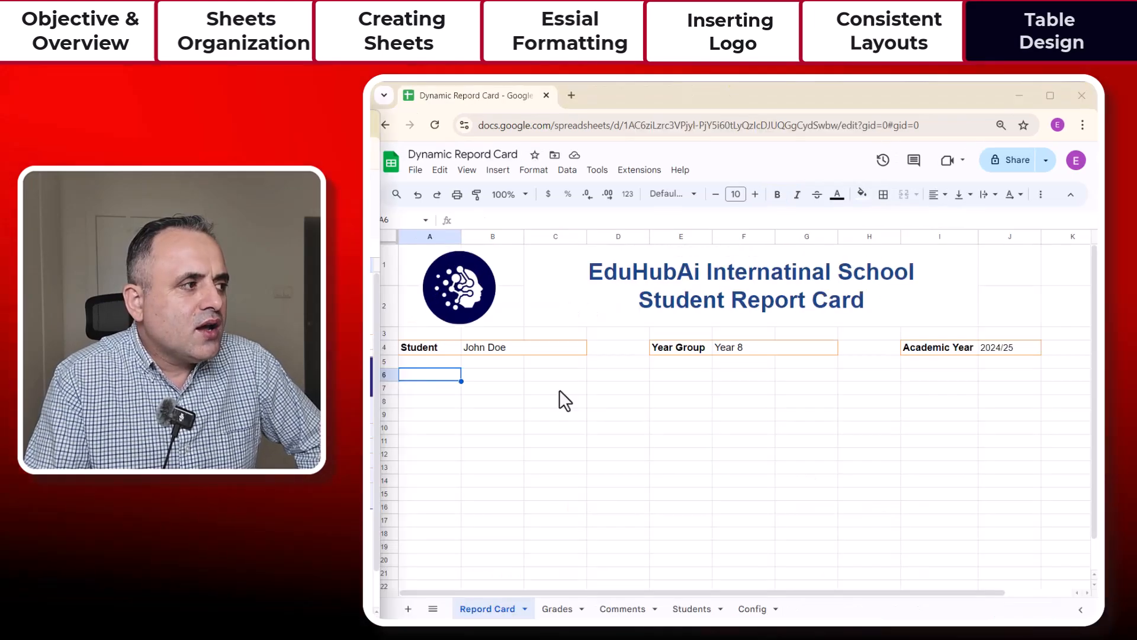
pyautogui.moveTo(419, 376); pyautogui.dragTo(1047, 463)
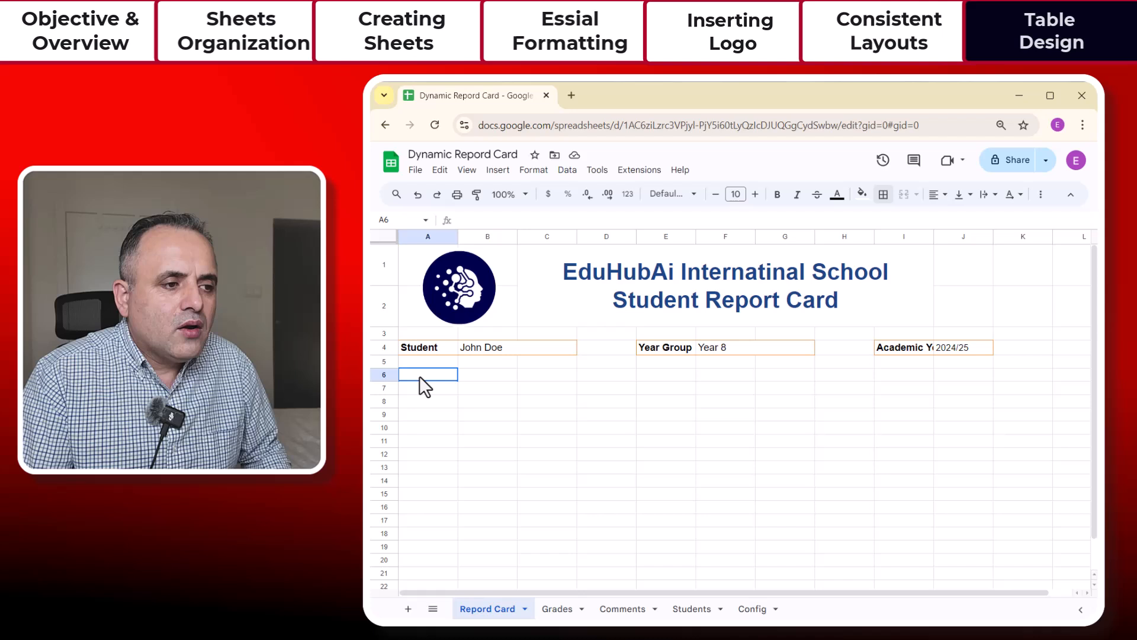
pyautogui.moveTo(419, 376); pyautogui.dragTo(1056, 465)
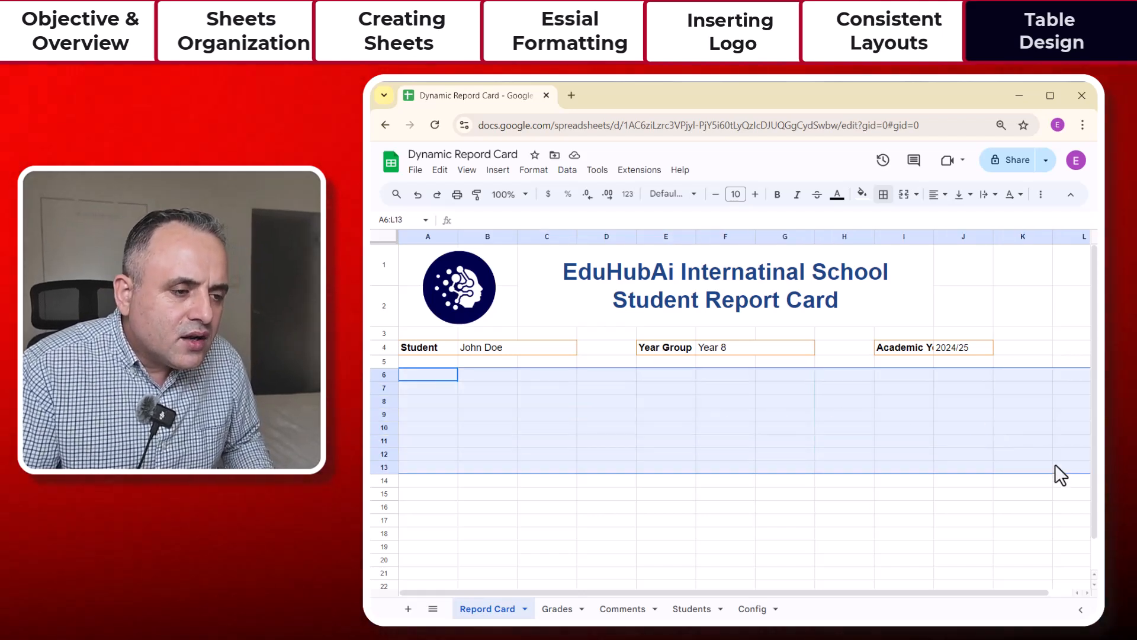
pyautogui.click(885, 197)
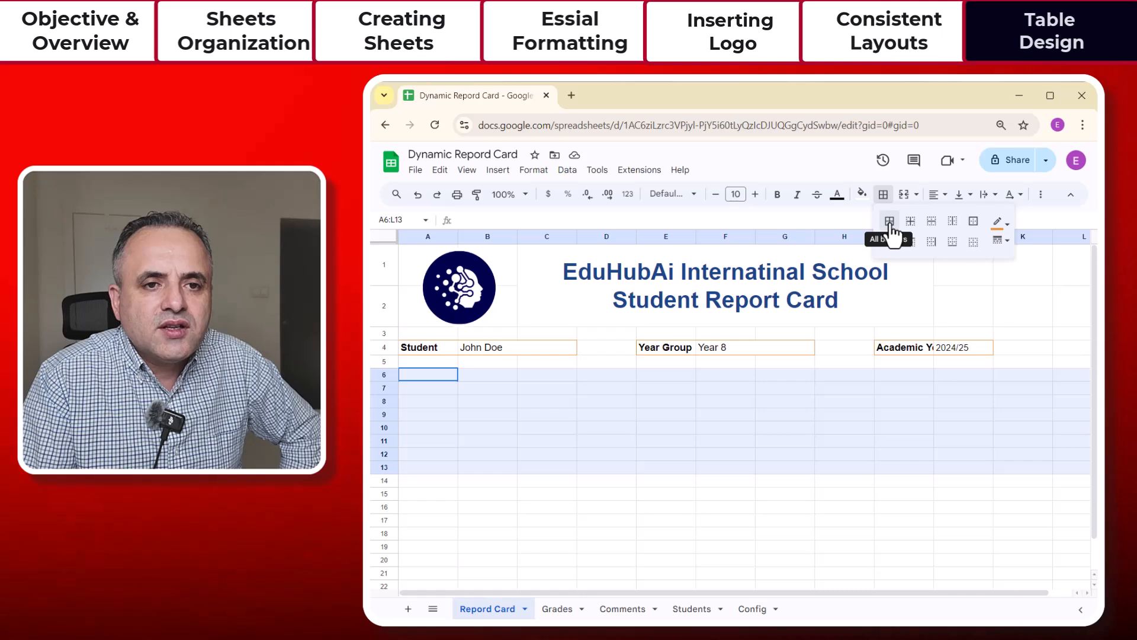
pyautogui.click(889, 223)
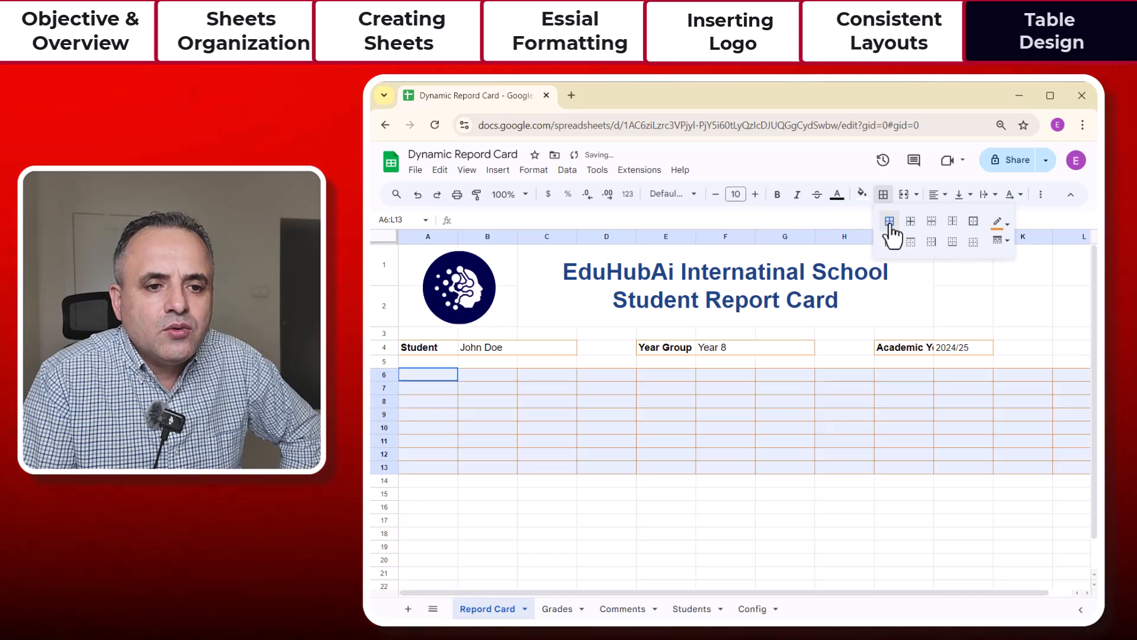
pyautogui.click(762, 466)
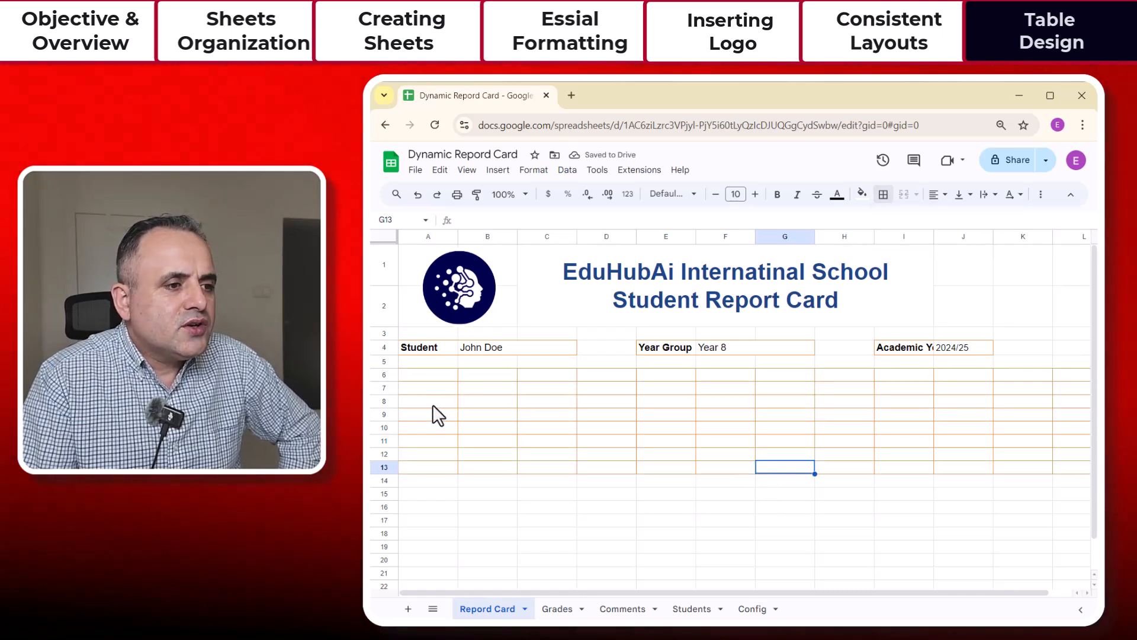
# Merge cells A6:B7 and enter the table heading "Subjects"
pyautogui.click(428, 376)
pyautogui.moveTo(450, 377); pyautogui.dragTo(488, 393)
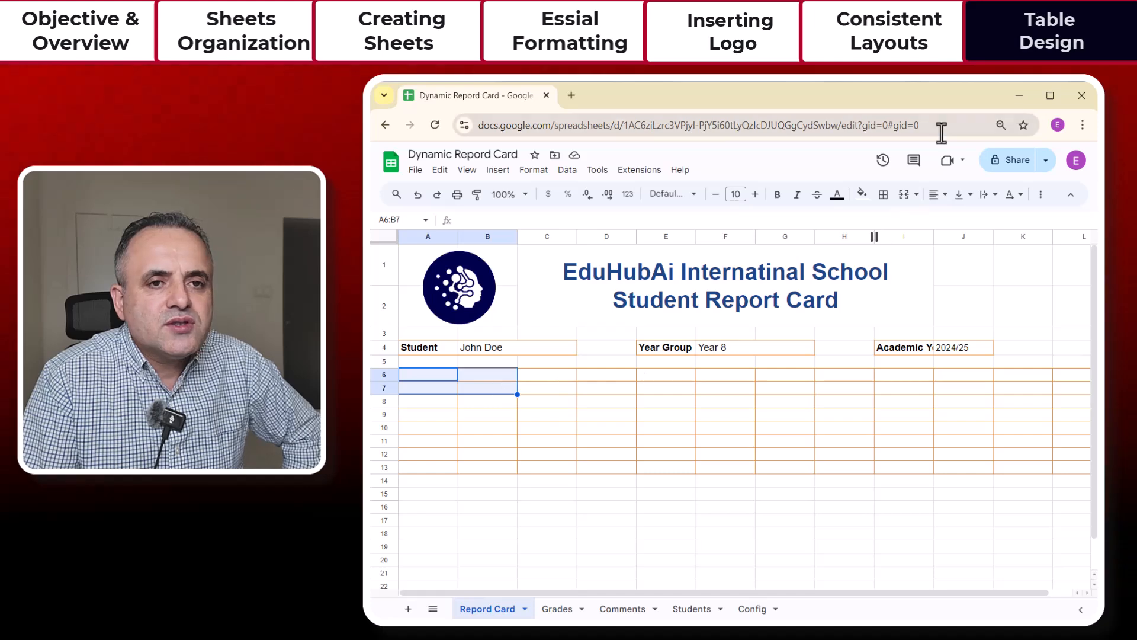
pyautogui.click(898, 201)
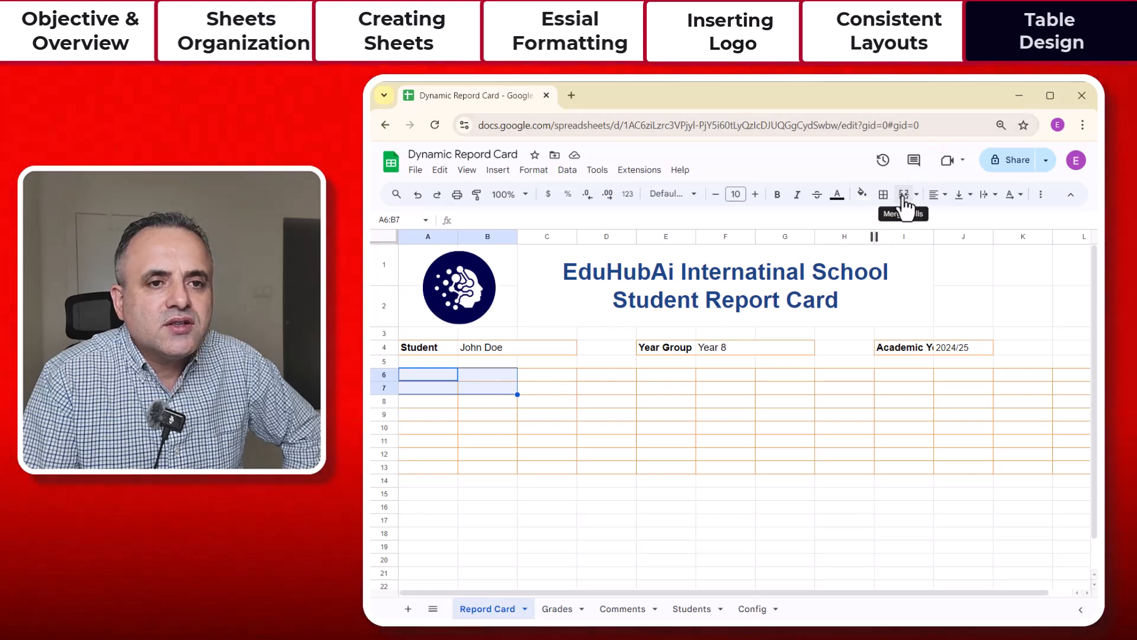
pyautogui.write('Subjects')
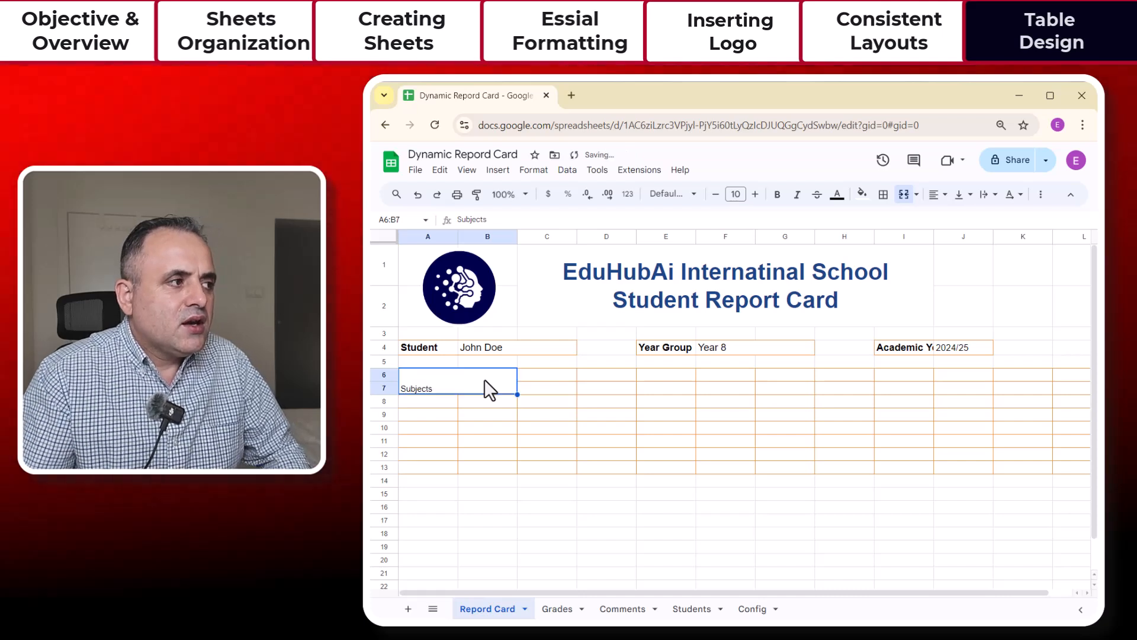
# Merge cells C6:E6 and enter the table heading "Grade"
pyautogui.moveTo(533, 377); pyautogui.dragTo(660, 378)
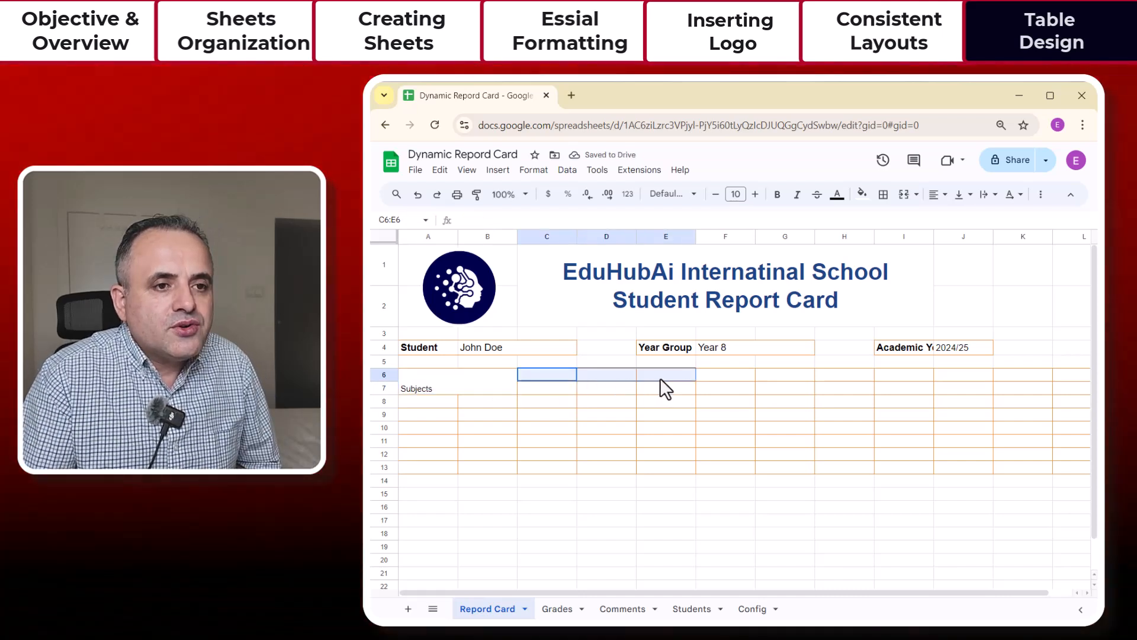
pyautogui.click(902, 198)
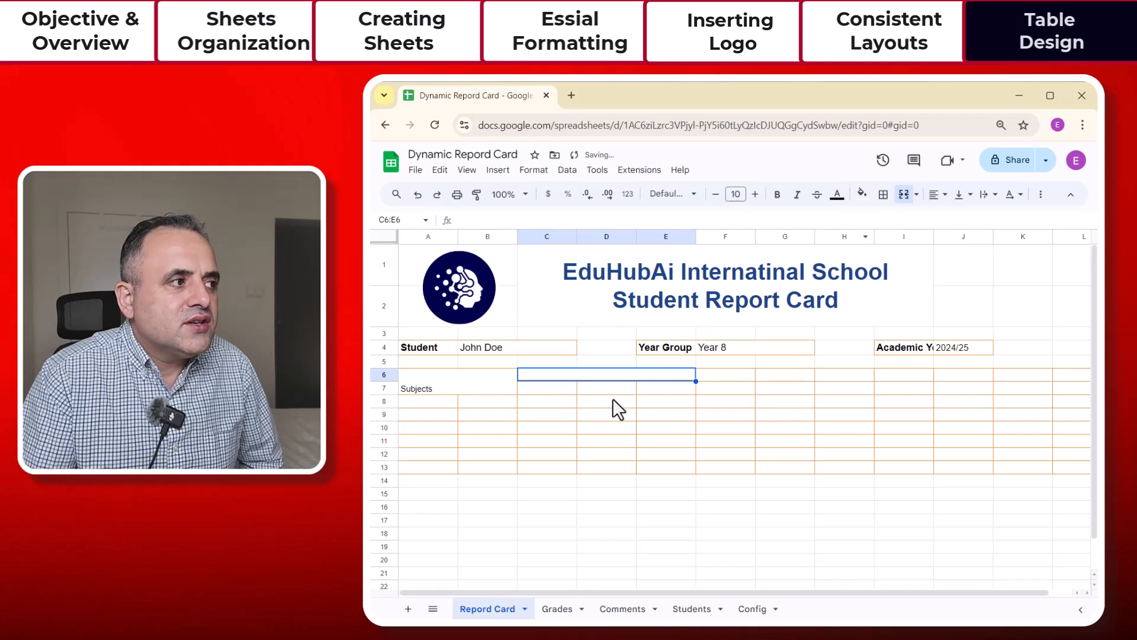
pyautogui.write('Grade')
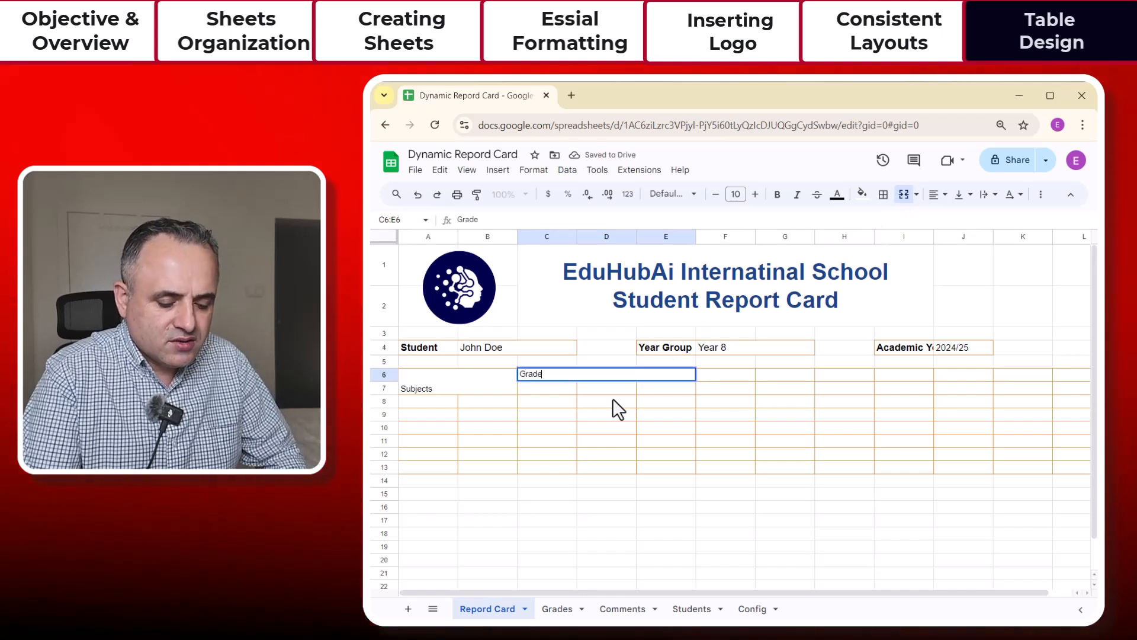
pyautogui.press('Return')
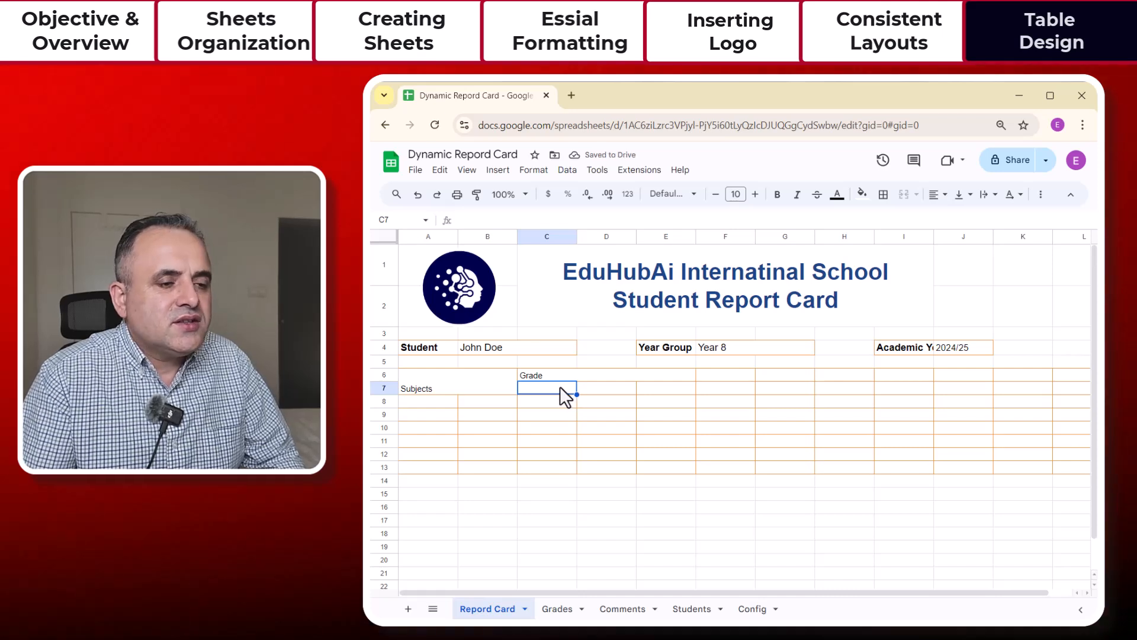
# Enter the grade subheadings "Descriptvie", "Letter" and "Number" in cells C7, D7 and E7
pyautogui.write('Descr')
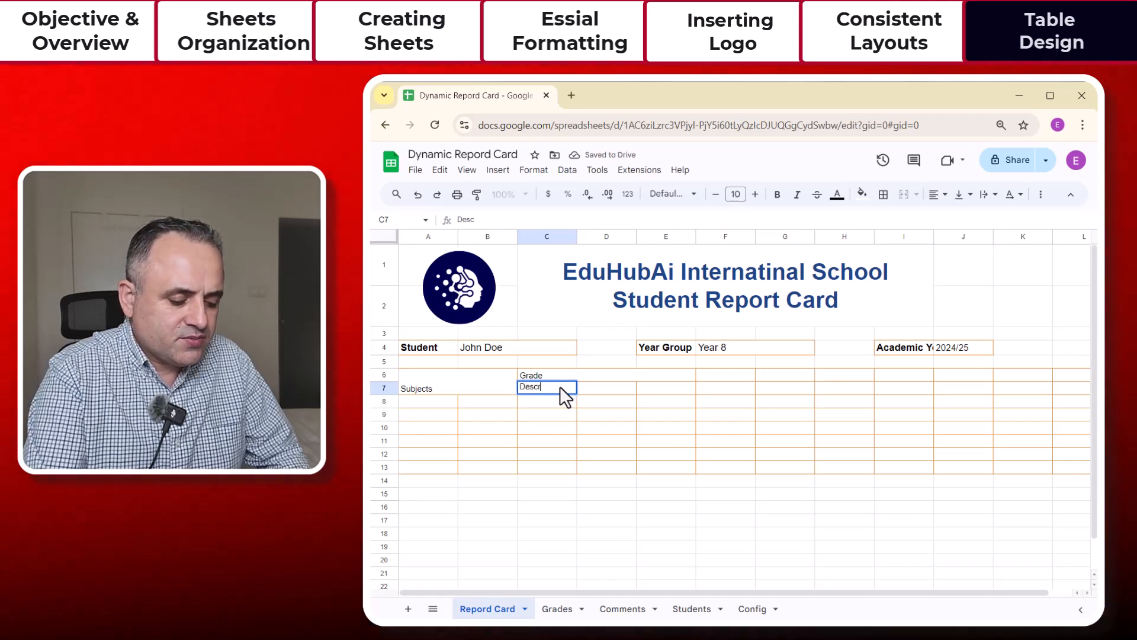
pyautogui.write('iptvie')
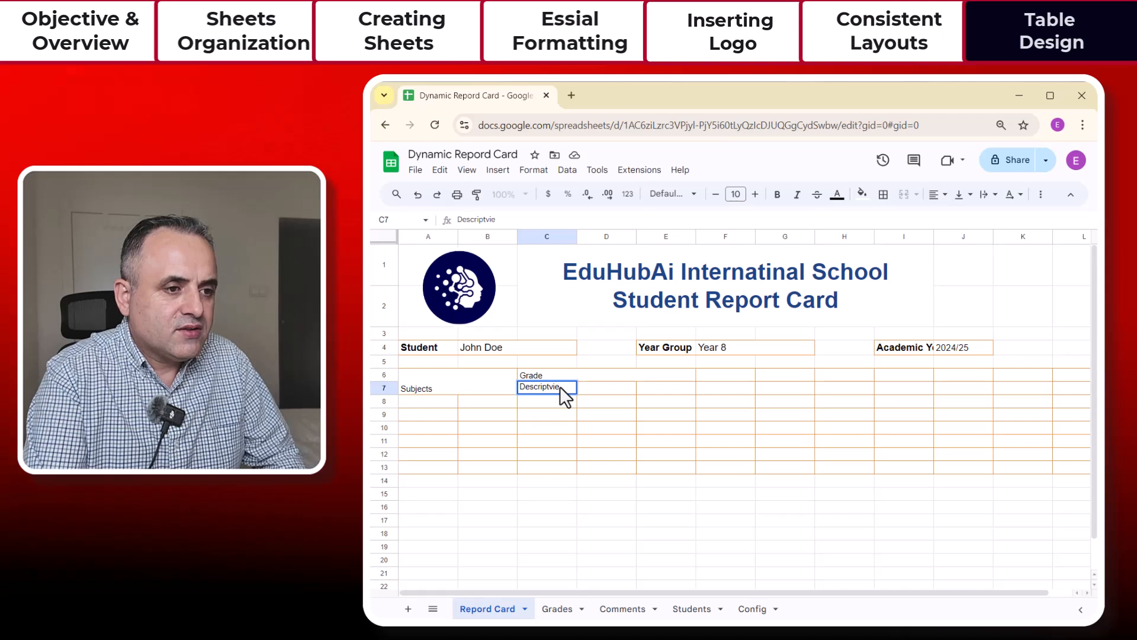
pyautogui.press('Tab')
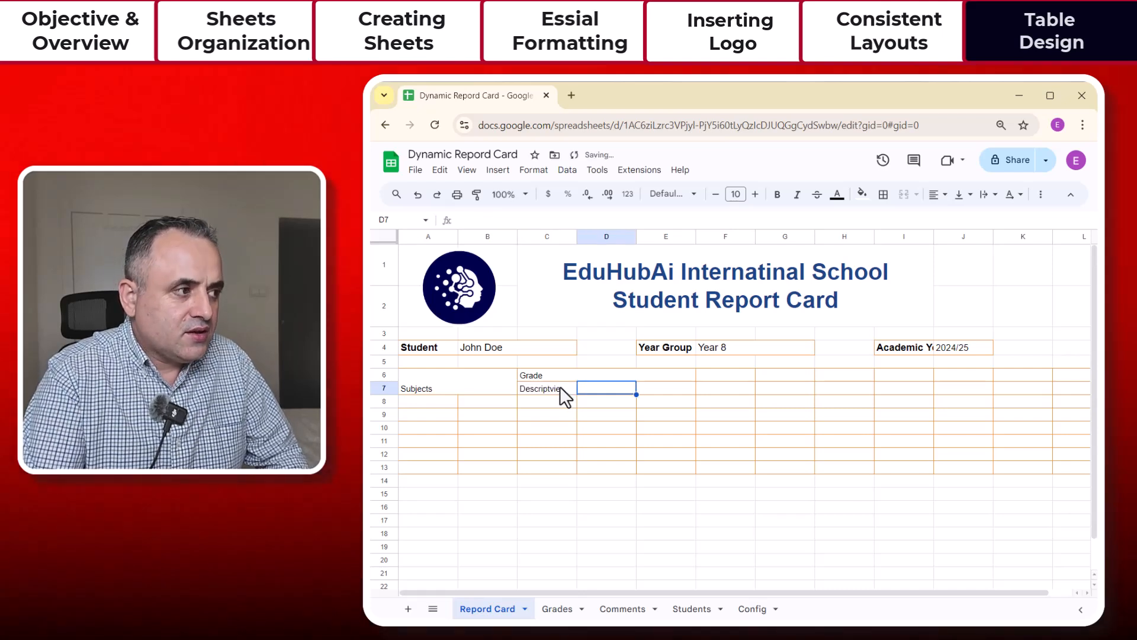
pyautogui.write('Letter')
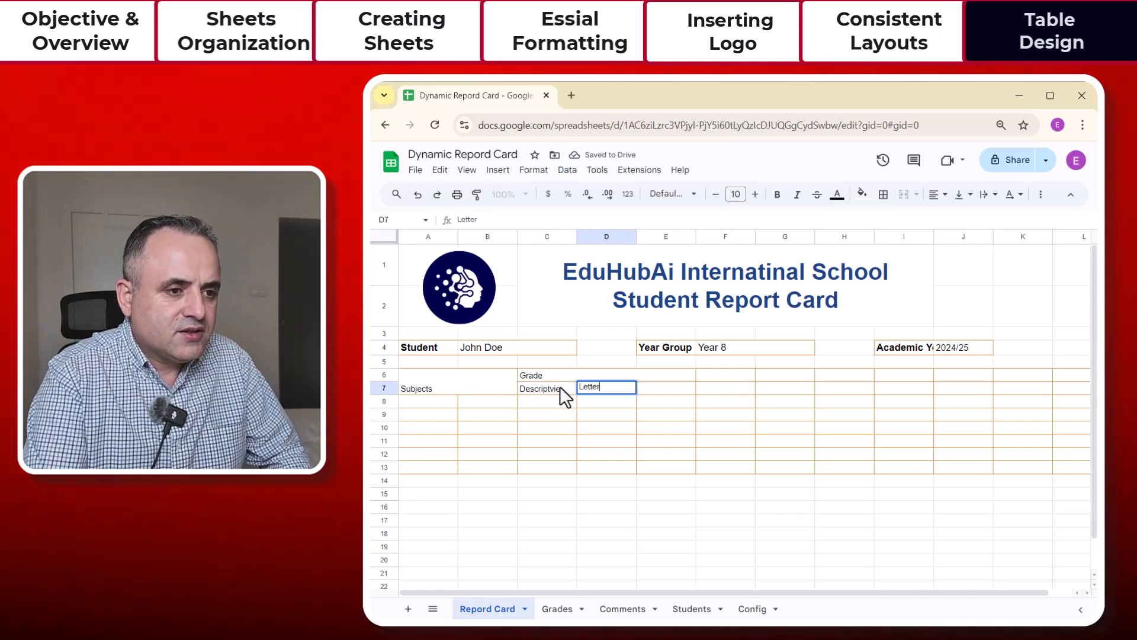
pyautogui.press('Tab')
pyautogui.write('Number')
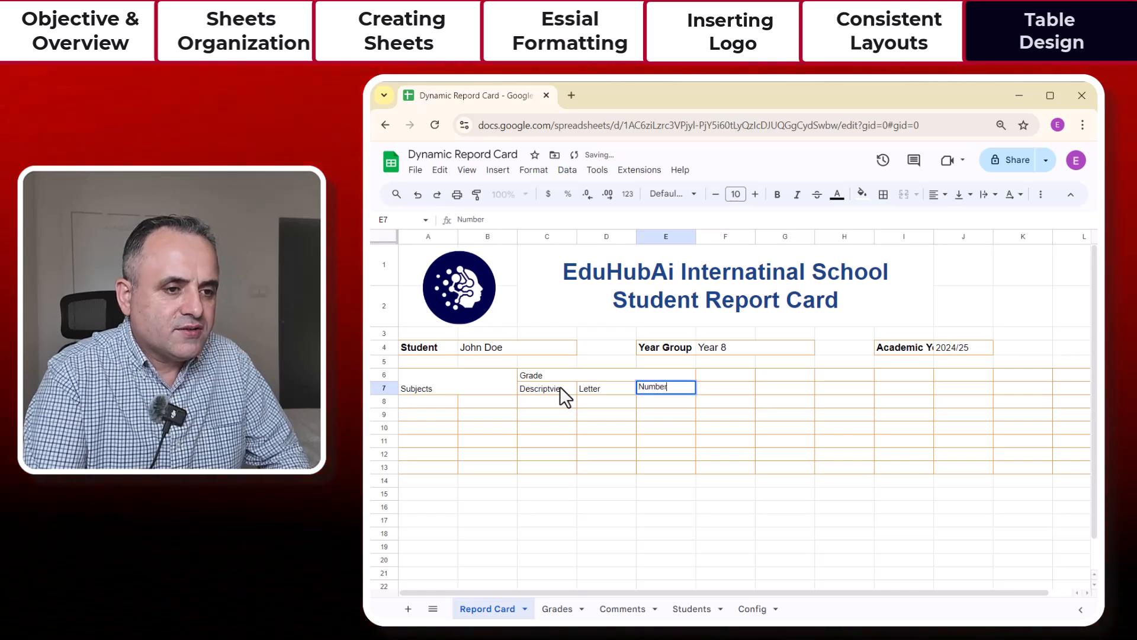
pyautogui.press('Return')
pyautogui.moveTo(563, 380); pyautogui.dragTo(640, 389)
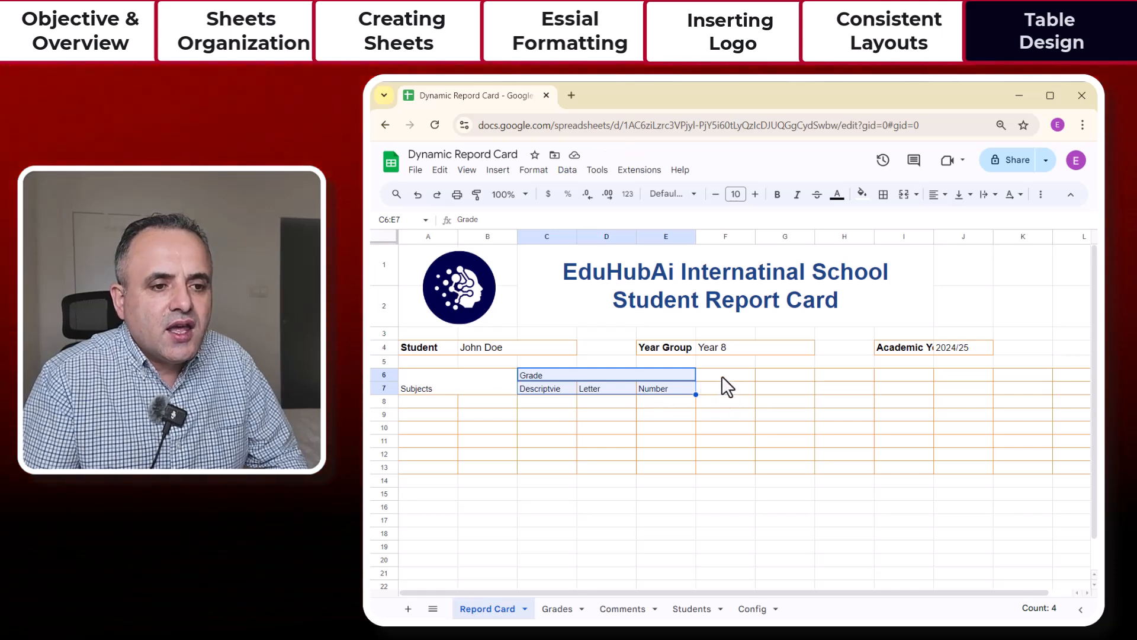
pyautogui.moveTo(721, 375); pyautogui.dragTo(1061, 370)
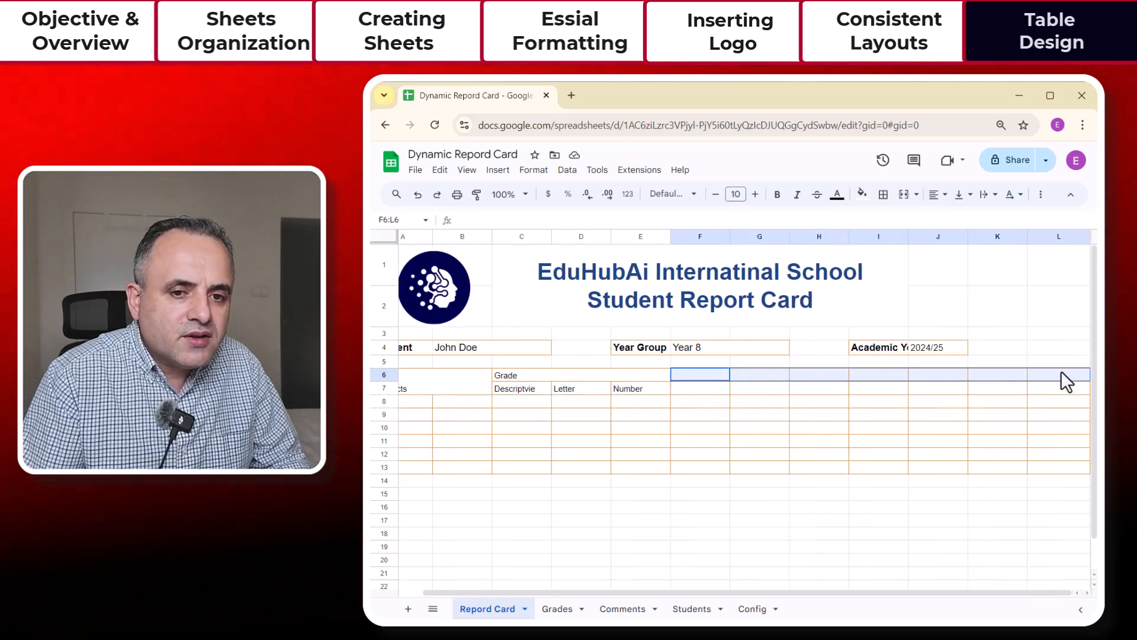
pyautogui.click(903, 195)
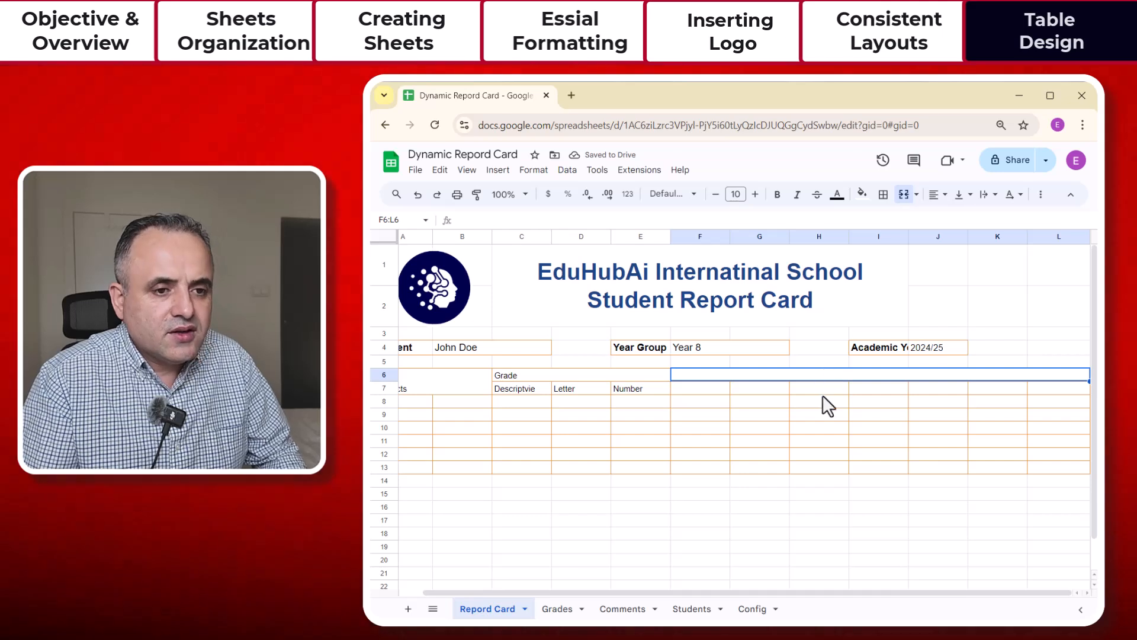
pyautogui.click(800, 404)
pyautogui.hotkey('ctrl', 'z')
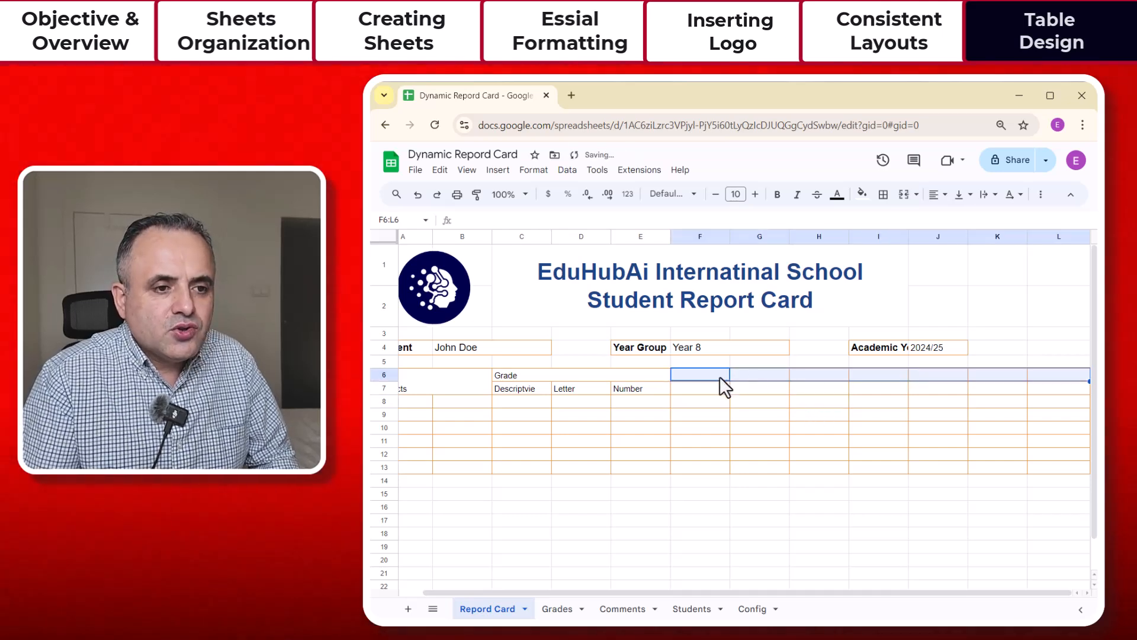
# Merge cells F6:L7 and enter the table heading "Comments"
pyautogui.moveTo(718, 375); pyautogui.dragTo(1075, 389)
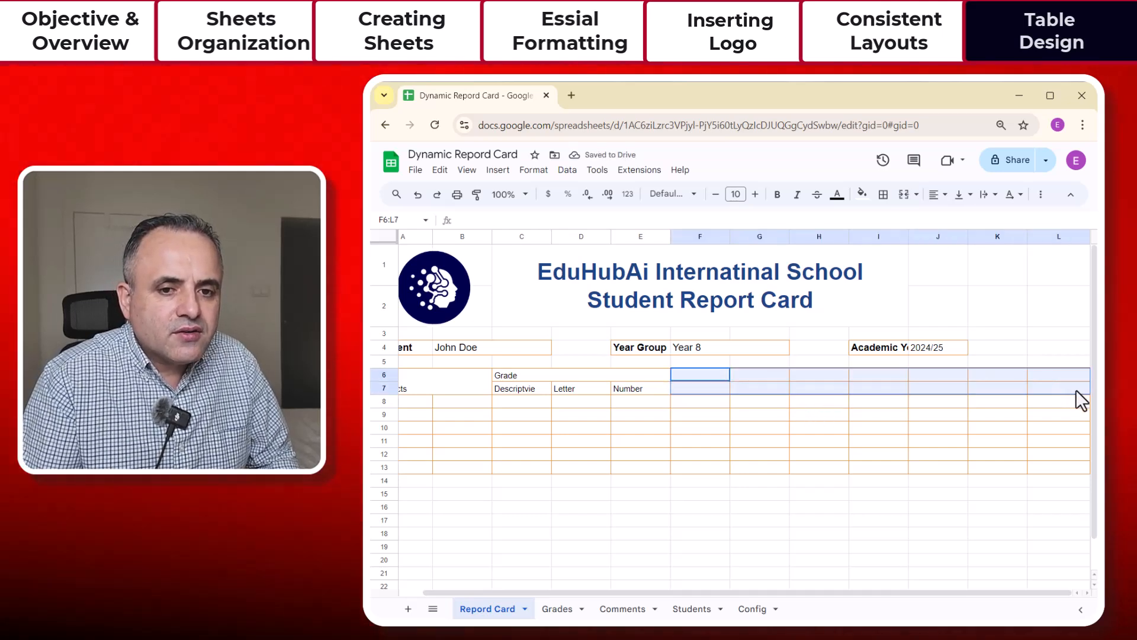
pyautogui.click(904, 195)
pyautogui.write('Co')
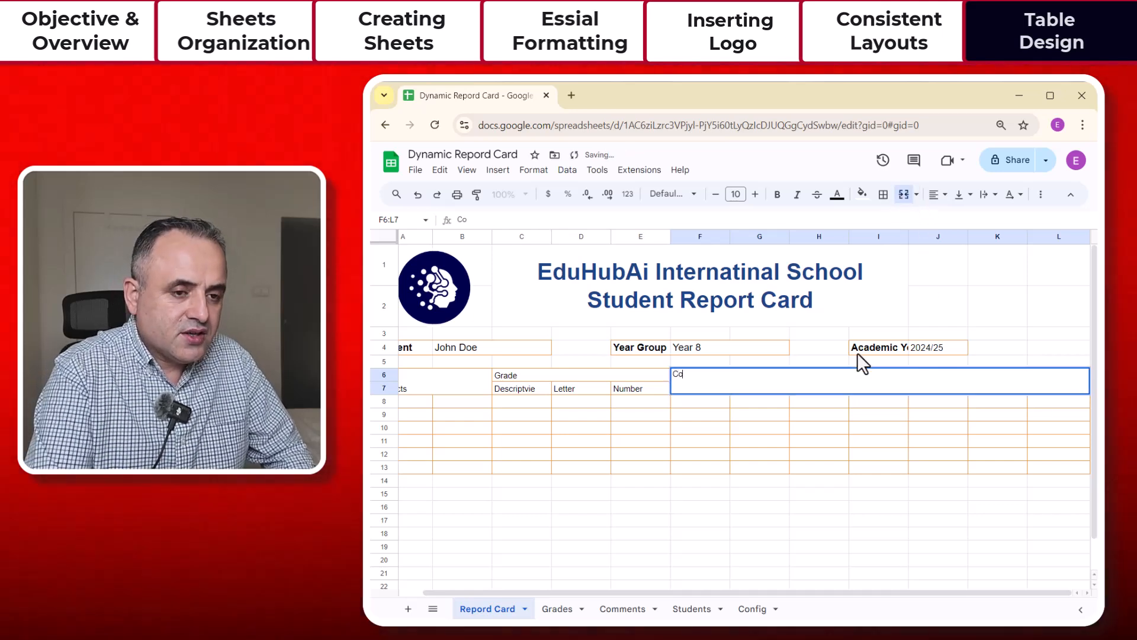
pyautogui.write('mments')
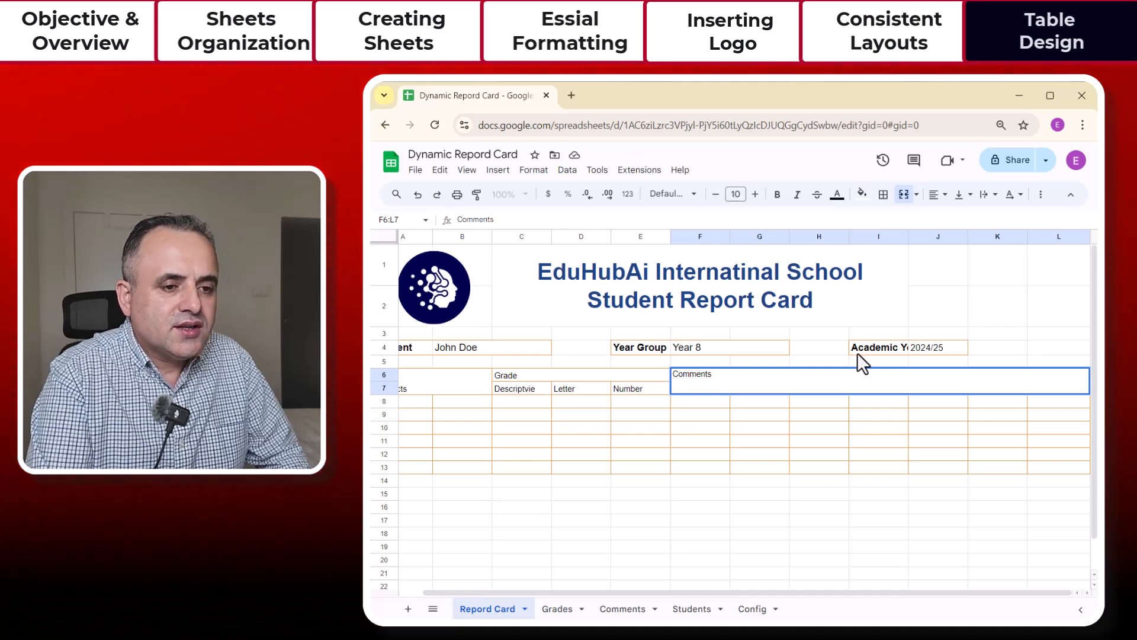
pyautogui.press('Return')
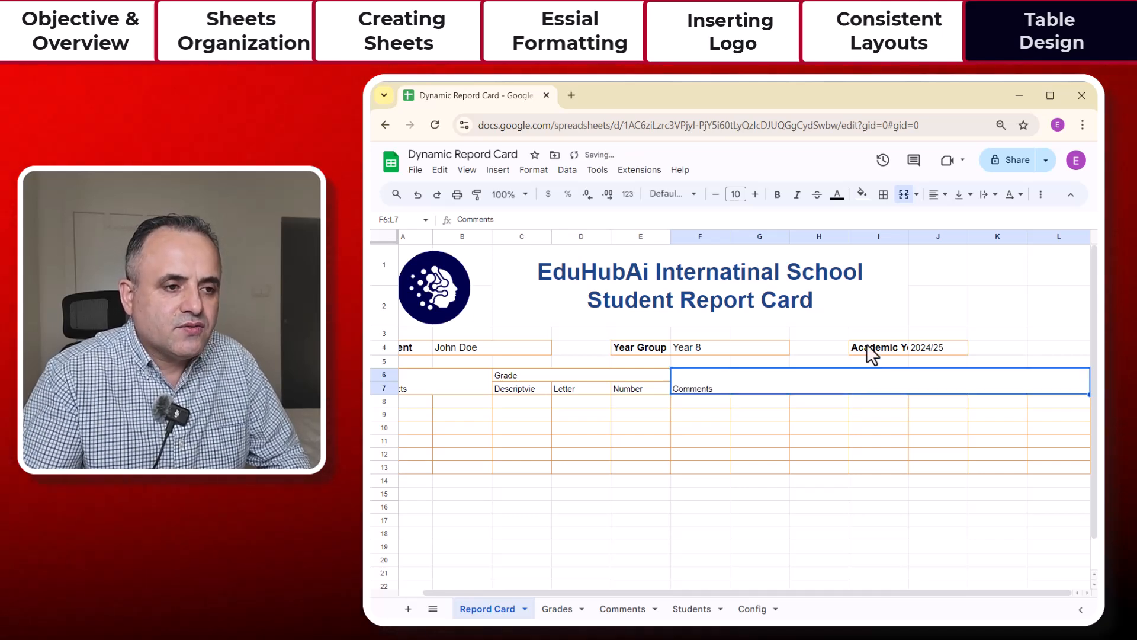
# Fill the table header A6:L7 with the navy colour sampled from the school logo, after trying dark cyan and dark blue
pyautogui.moveTo(706, 591); pyautogui.dragTo(672, 589)
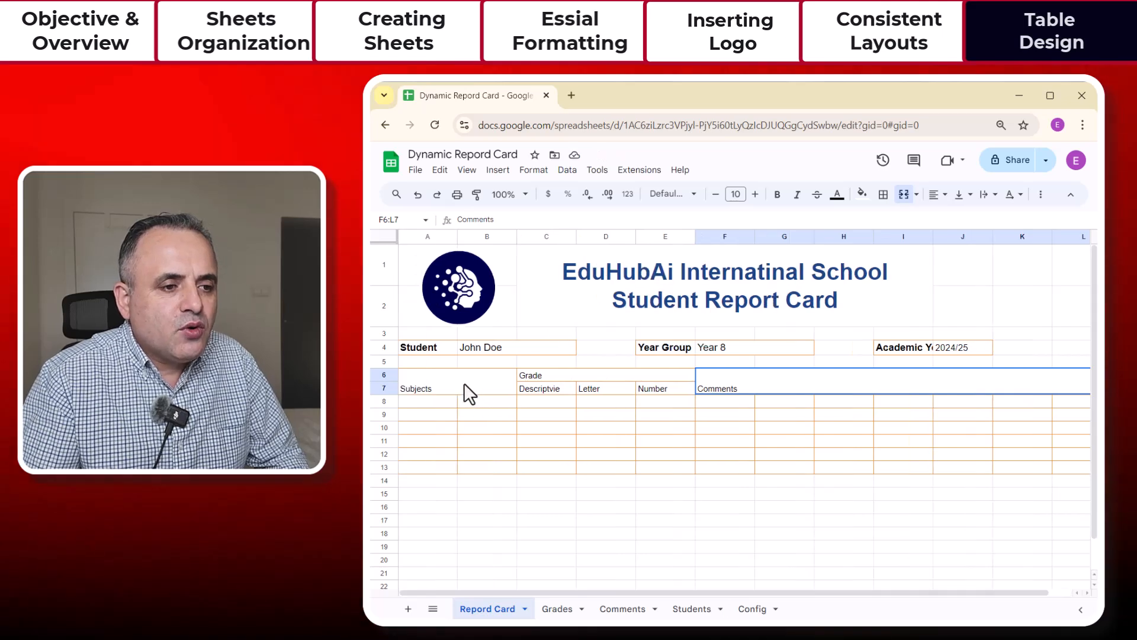
pyautogui.moveTo(465, 384); pyautogui.dragTo(773, 379)
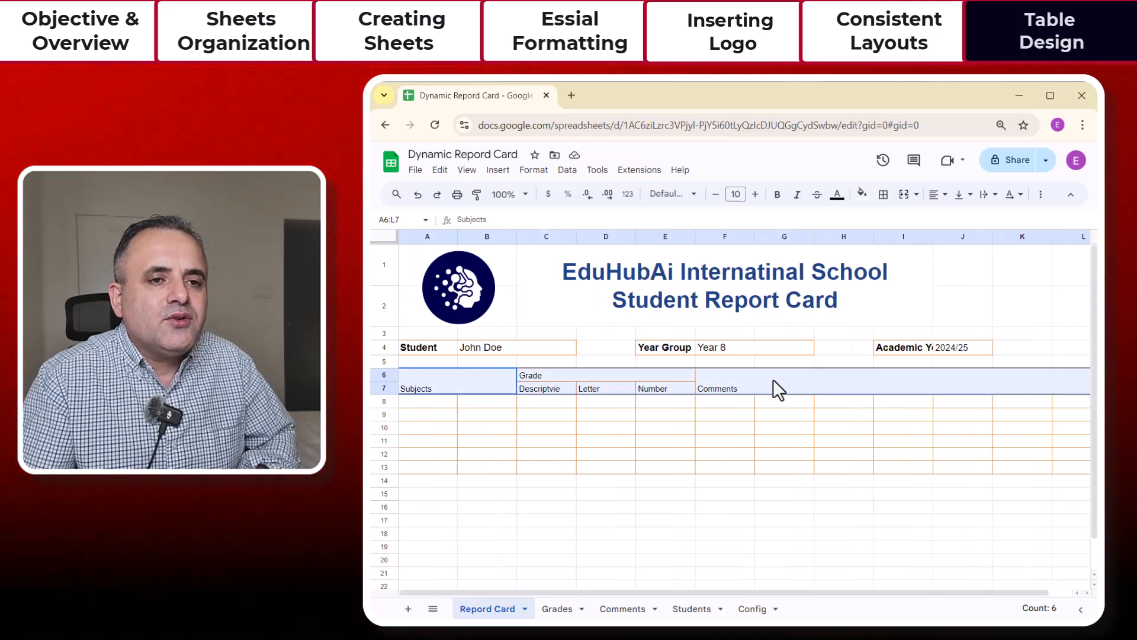
pyautogui.click(863, 194)
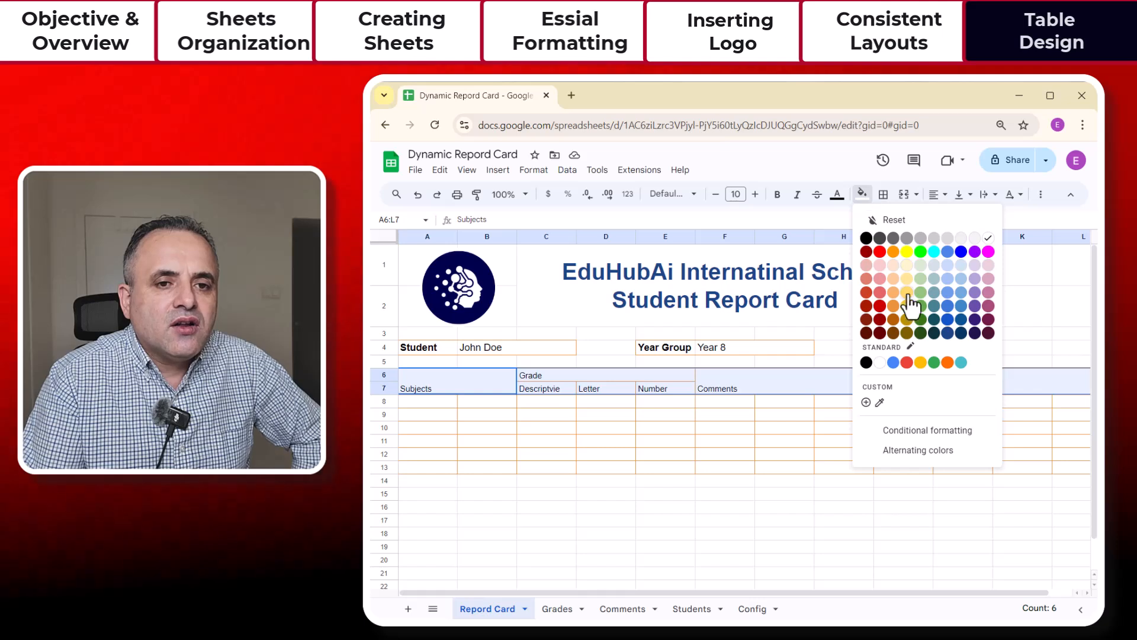
pyautogui.click(932, 334)
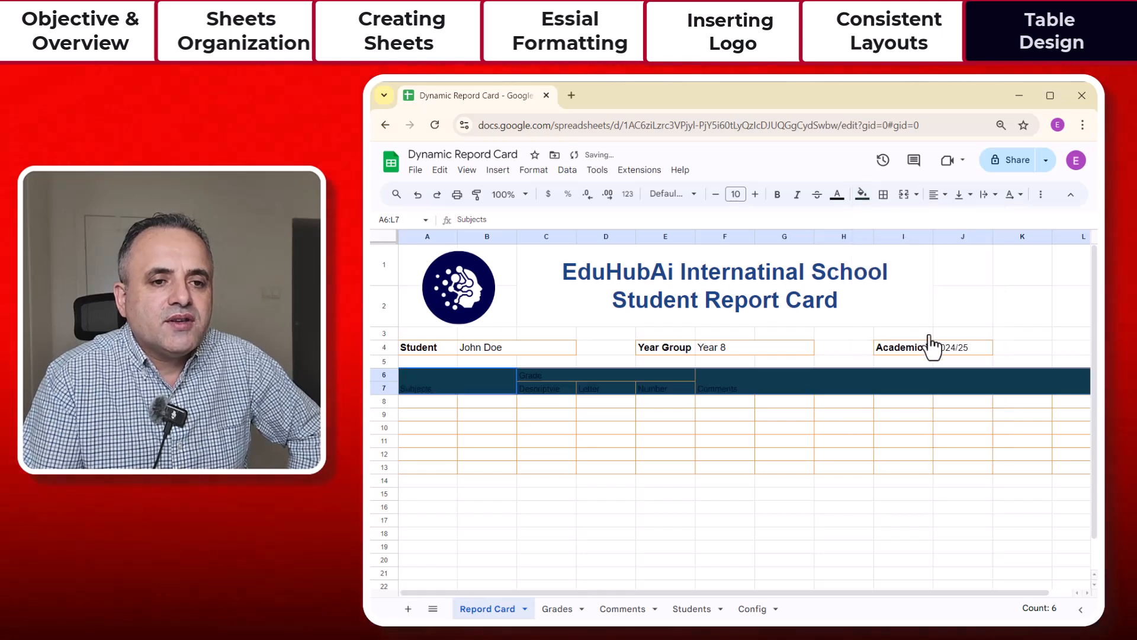
pyautogui.click(863, 195)
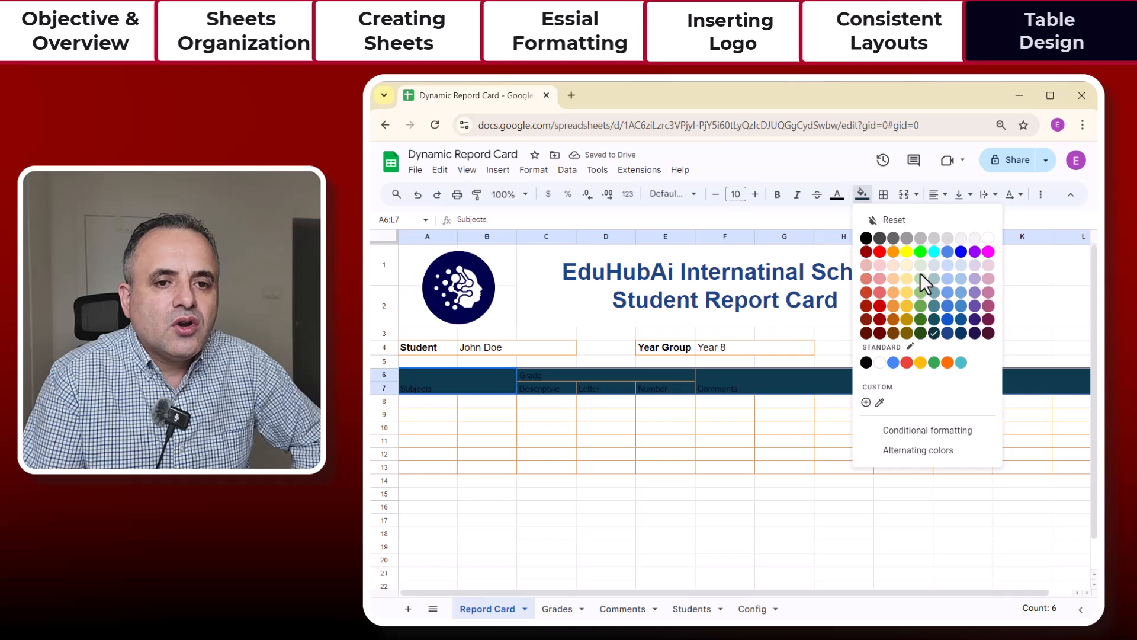
pyautogui.click(963, 323)
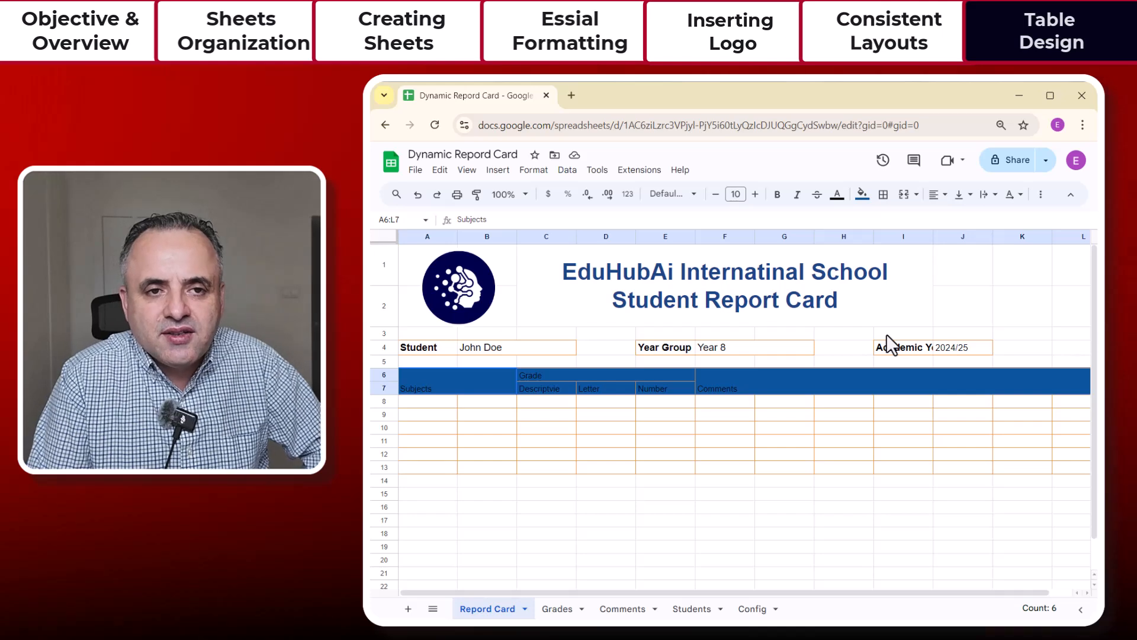
pyautogui.click(863, 195)
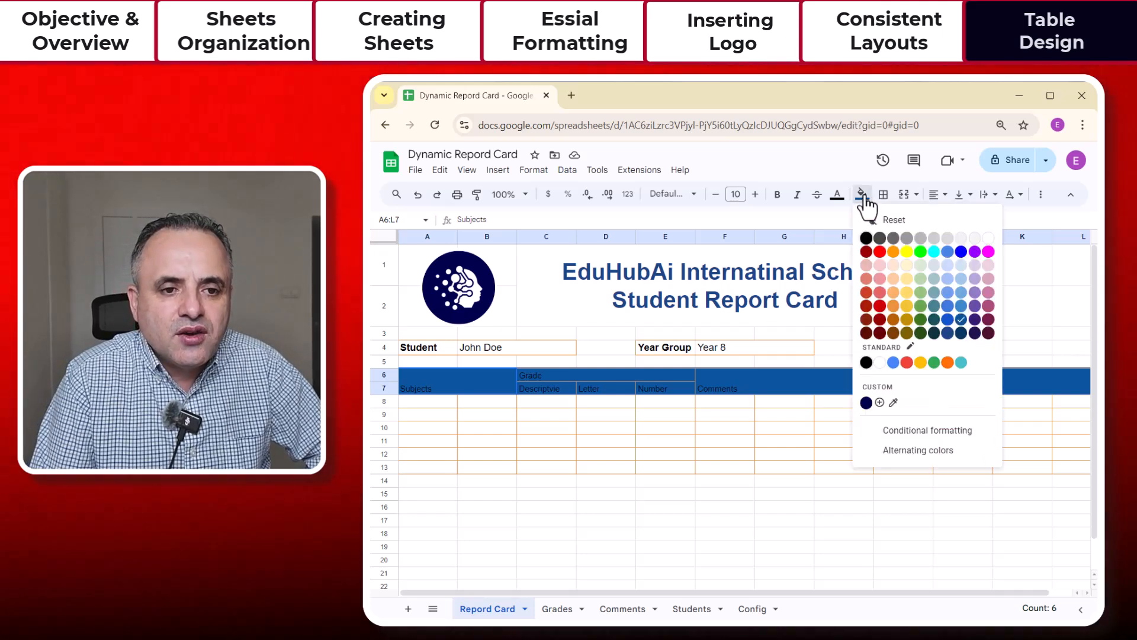
pyautogui.click(892, 403)
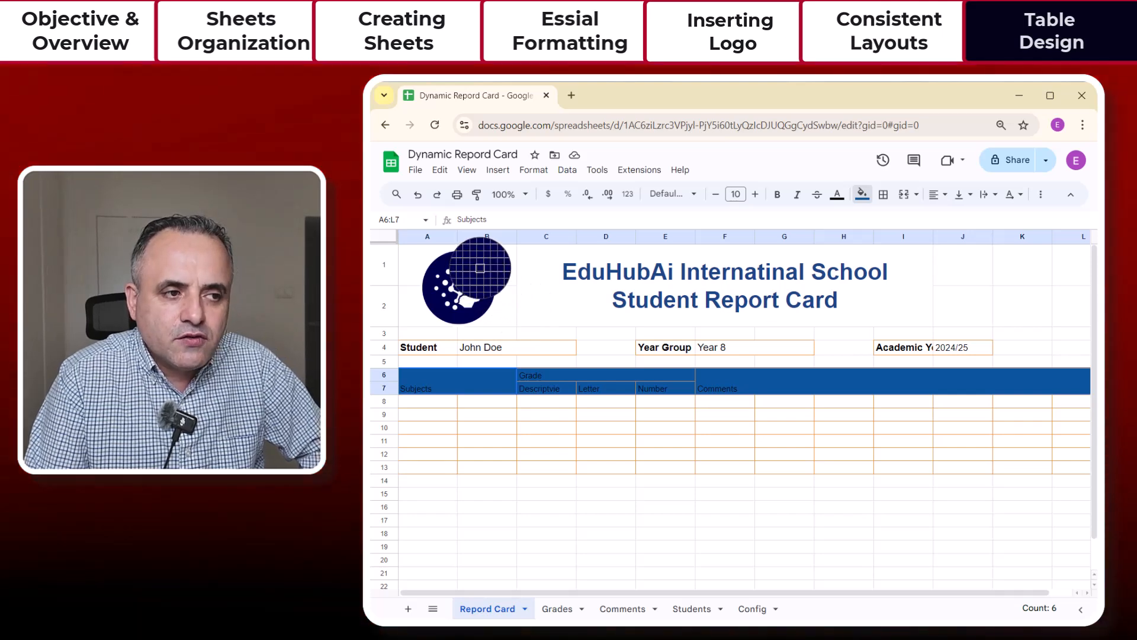
pyautogui.click(480, 268)
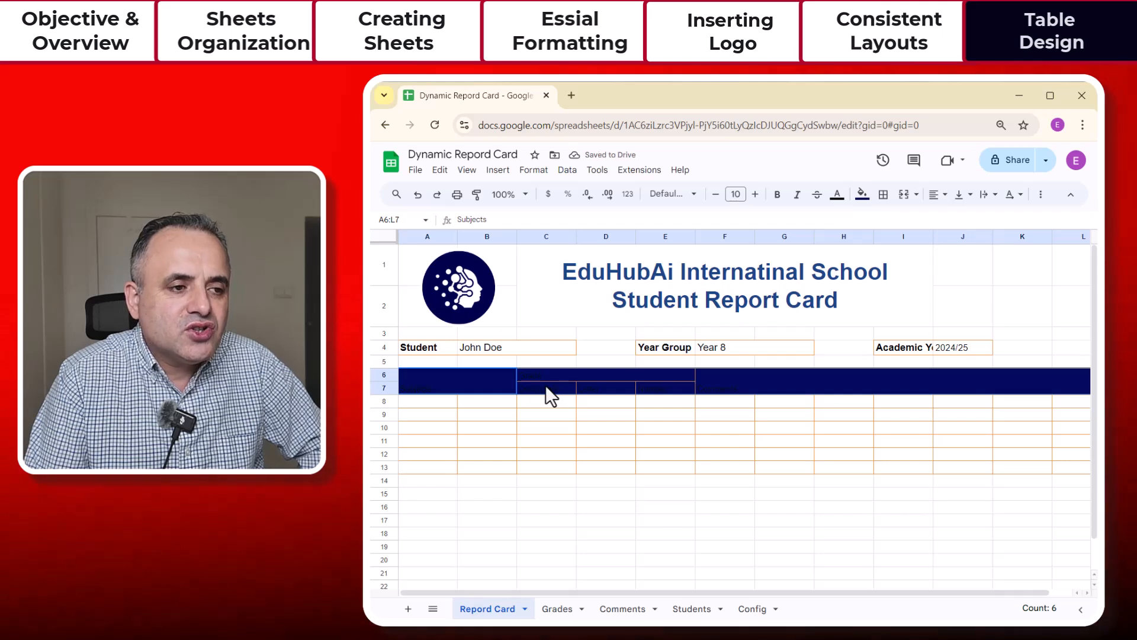
# Set the text colour of the table header A6:L7 to white
pyautogui.click(419, 382)
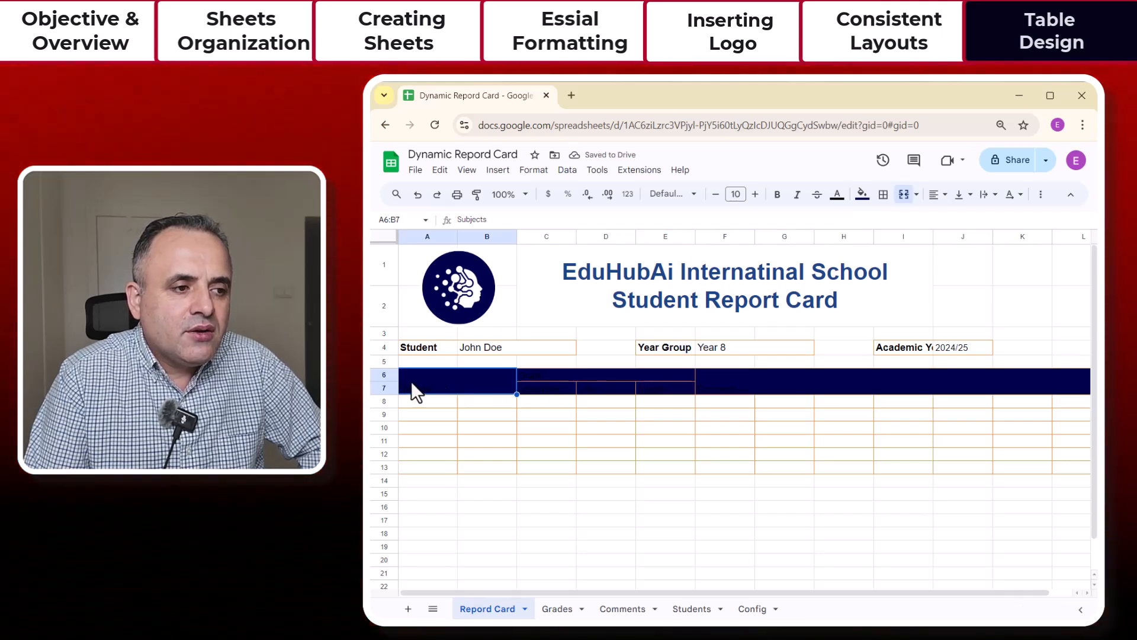
pyautogui.moveTo(411, 381); pyautogui.dragTo(1020, 379)
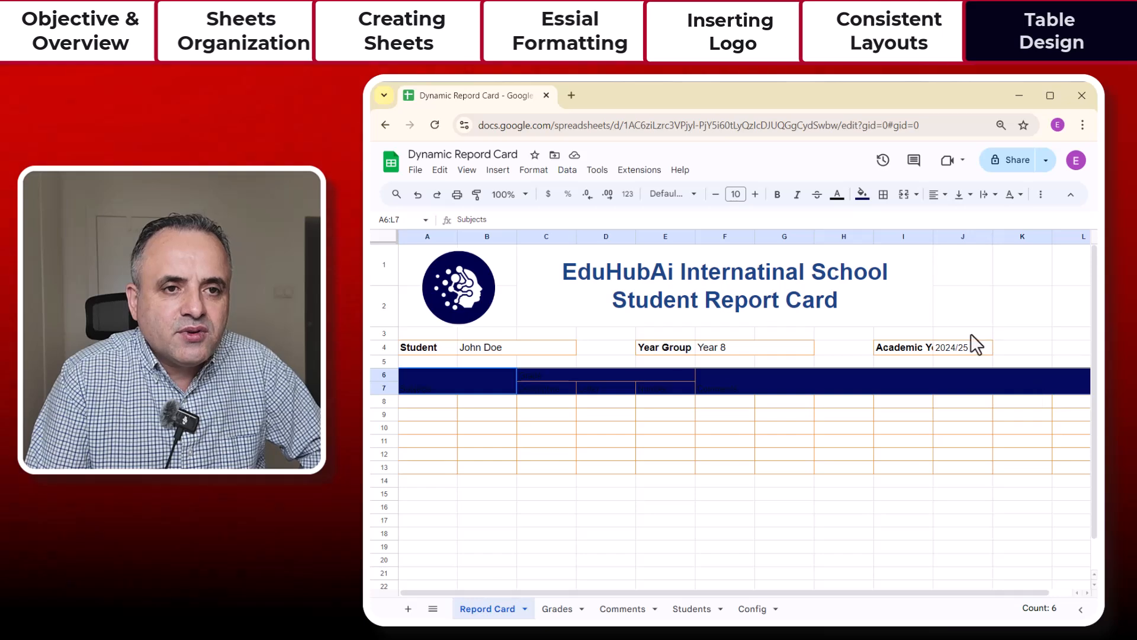
pyautogui.click(837, 195)
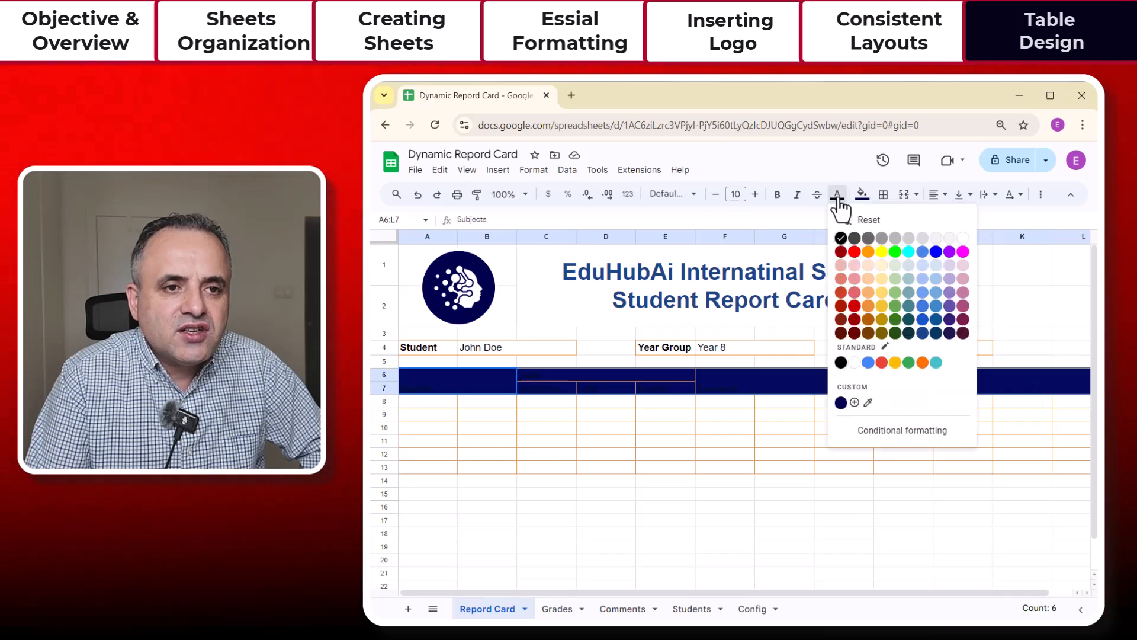
pyautogui.click(963, 237)
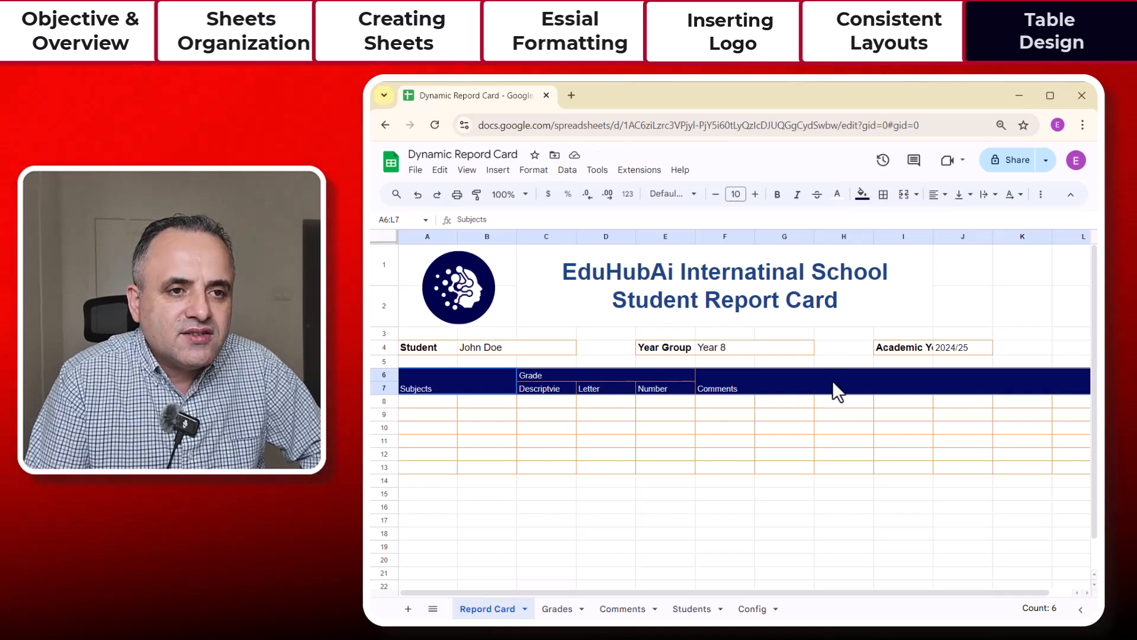
# Centre the text in the table header A6:L7 horizontally and vertically, and make it bold
pyautogui.click(936, 195)
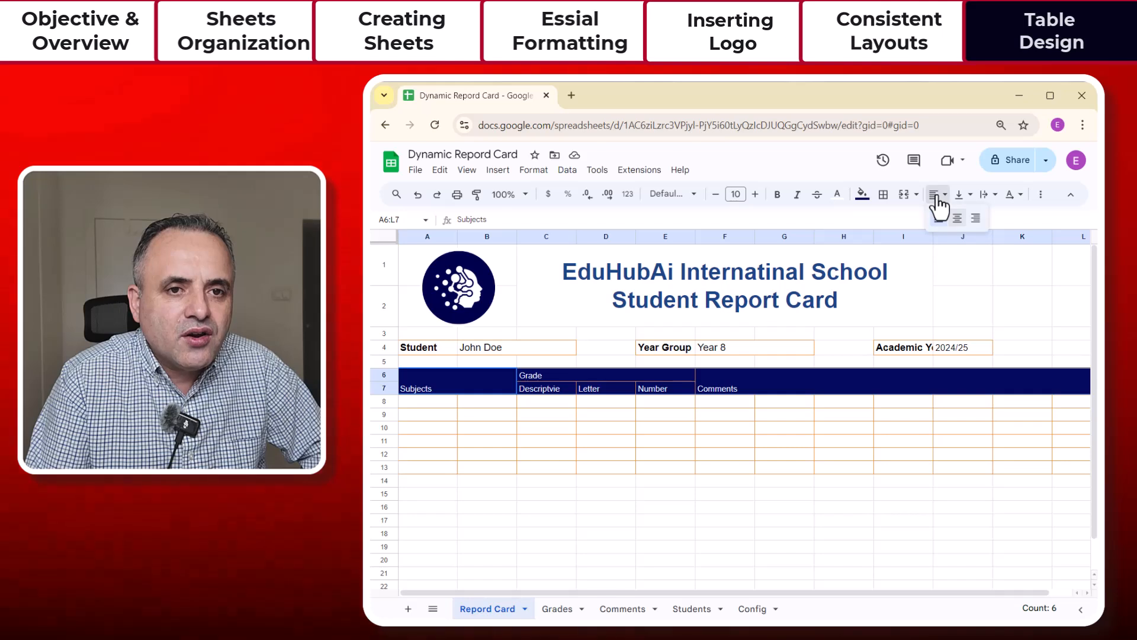
pyautogui.click(955, 219)
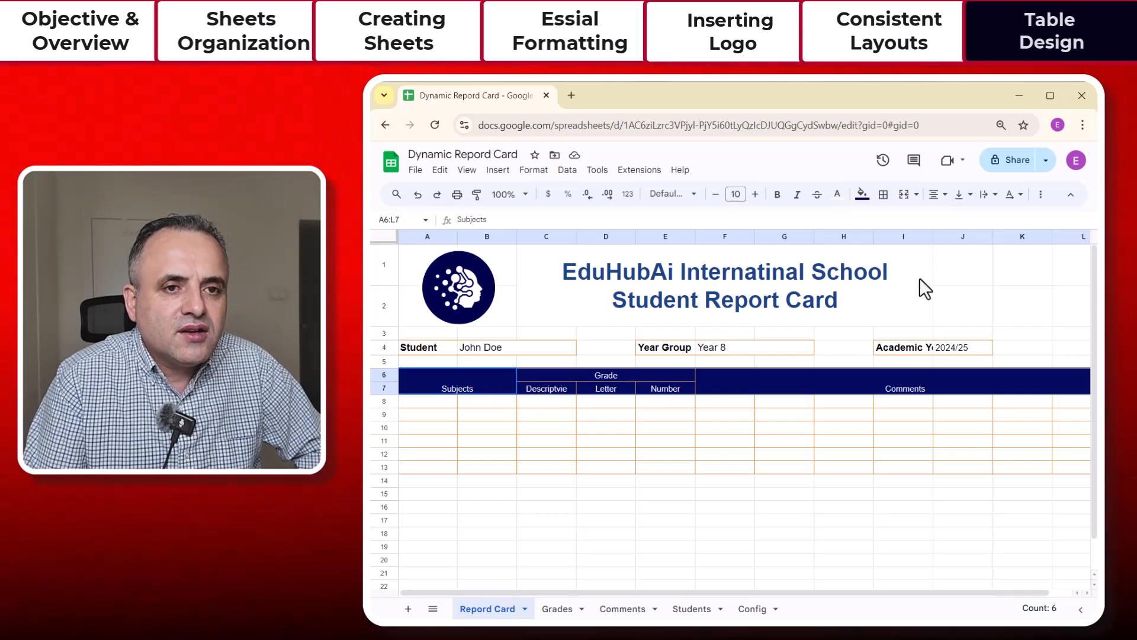
pyautogui.click(969, 196)
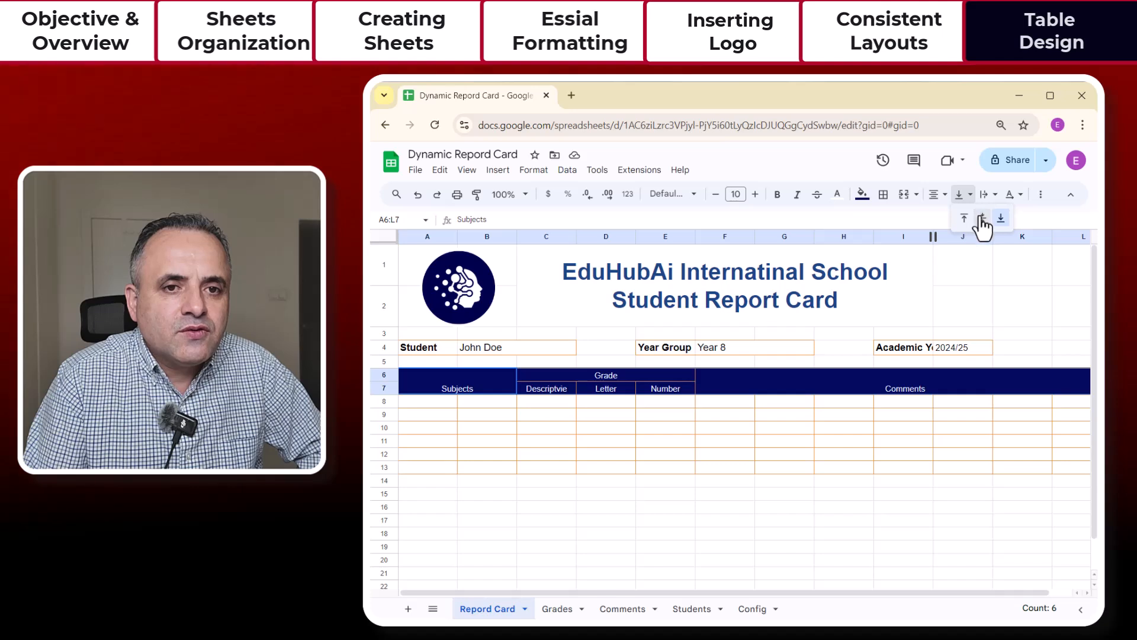
pyautogui.click(981, 217)
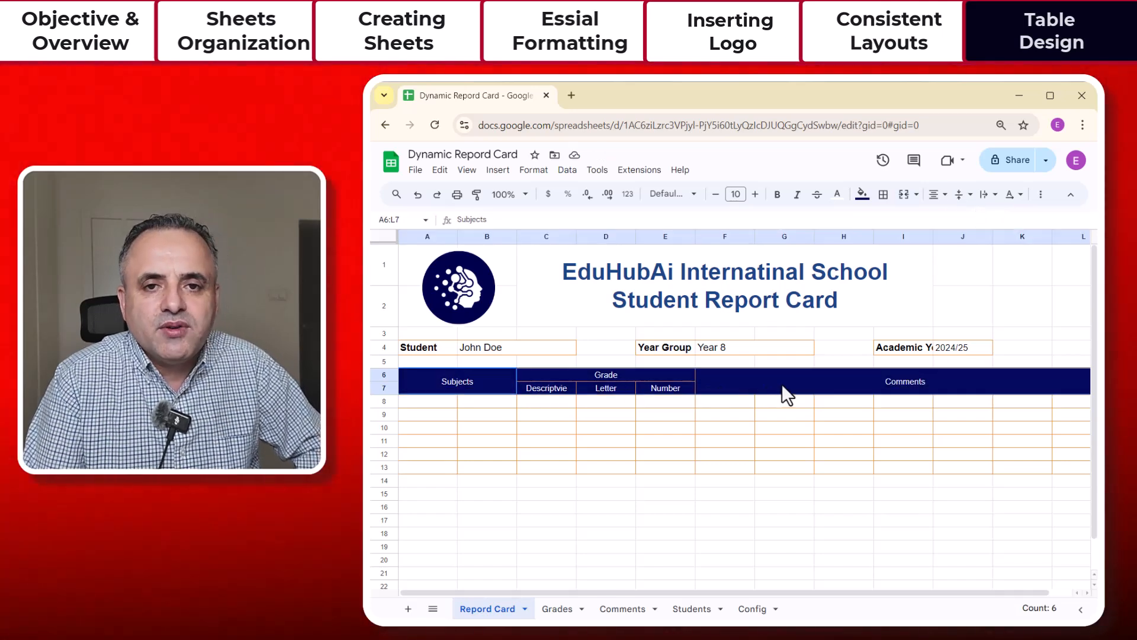
pyautogui.click(777, 196)
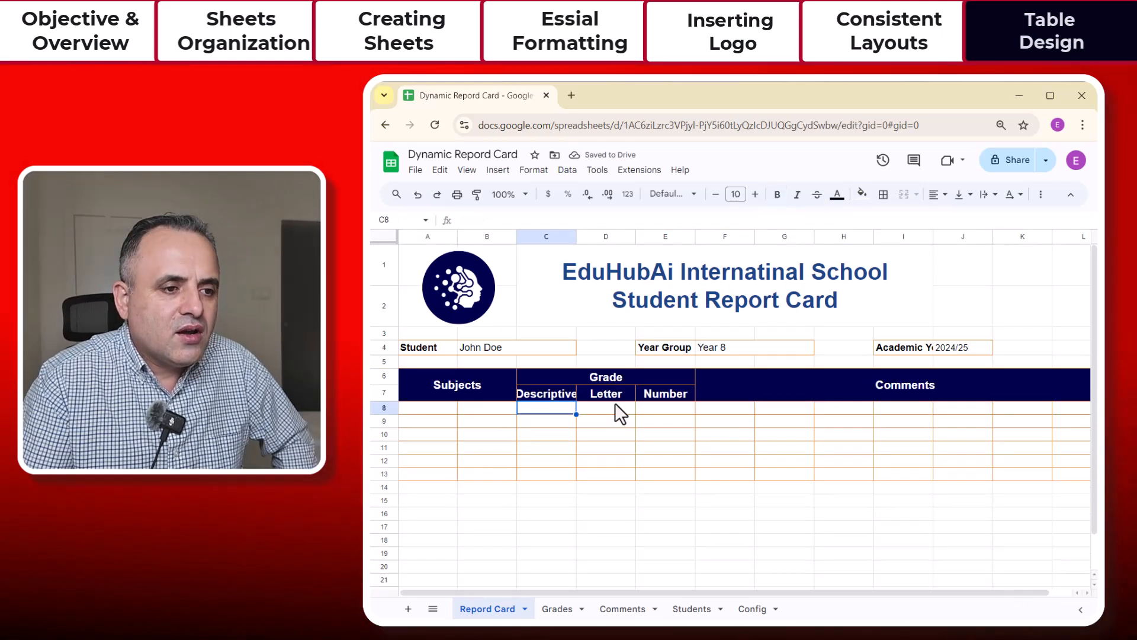
# Widen column C to fit the "Descriptive" heading and give columns C to E the same width
pyautogui.click(611, 394)
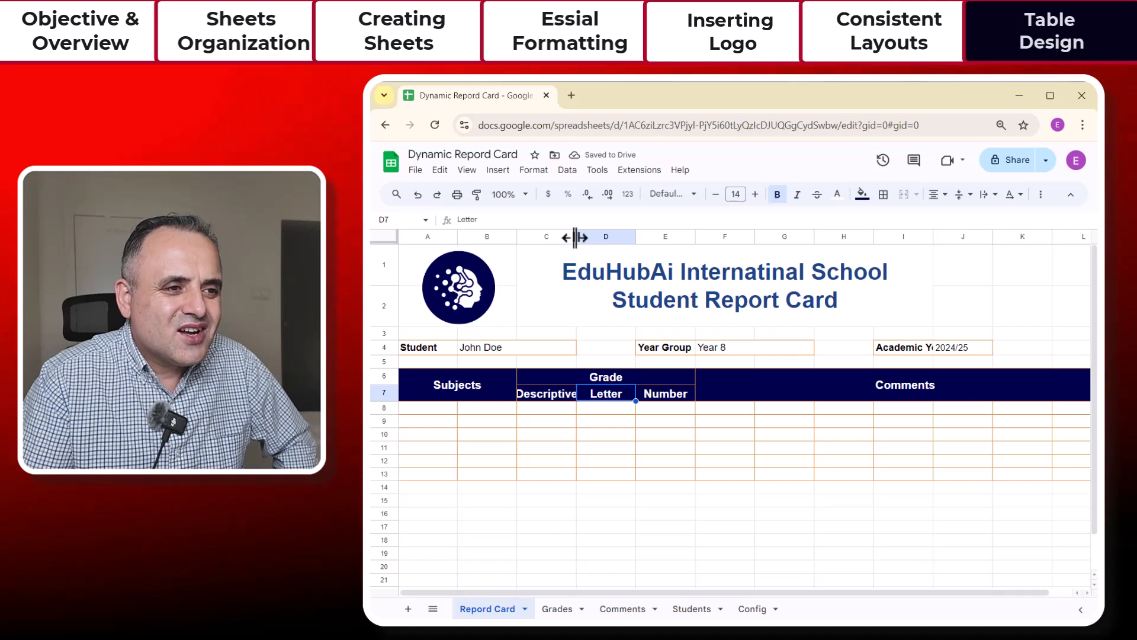
pyautogui.moveTo(576, 237); pyautogui.dragTo(584, 237)
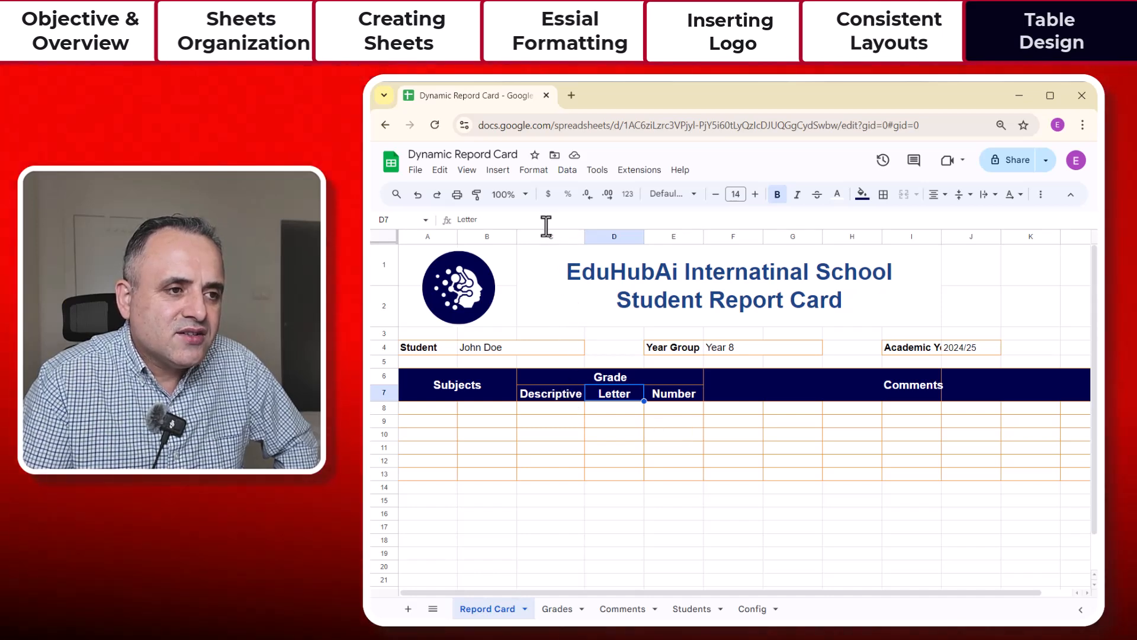
pyautogui.moveTo(544, 236); pyautogui.dragTo(666, 239)
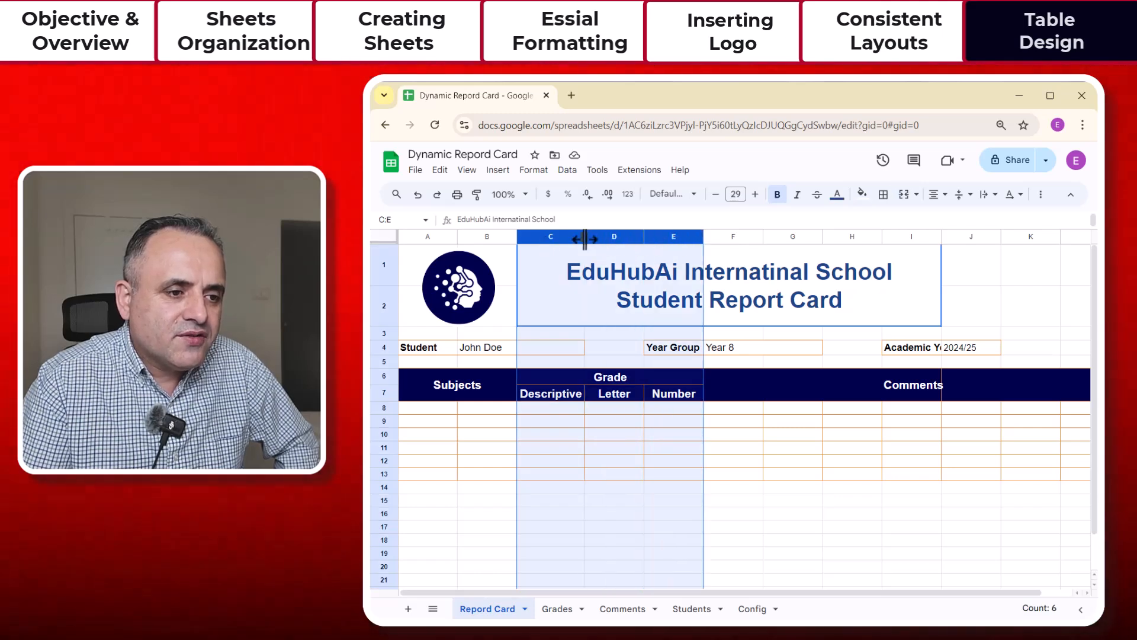
pyautogui.moveTo(584, 239); pyautogui.dragTo(587, 238)
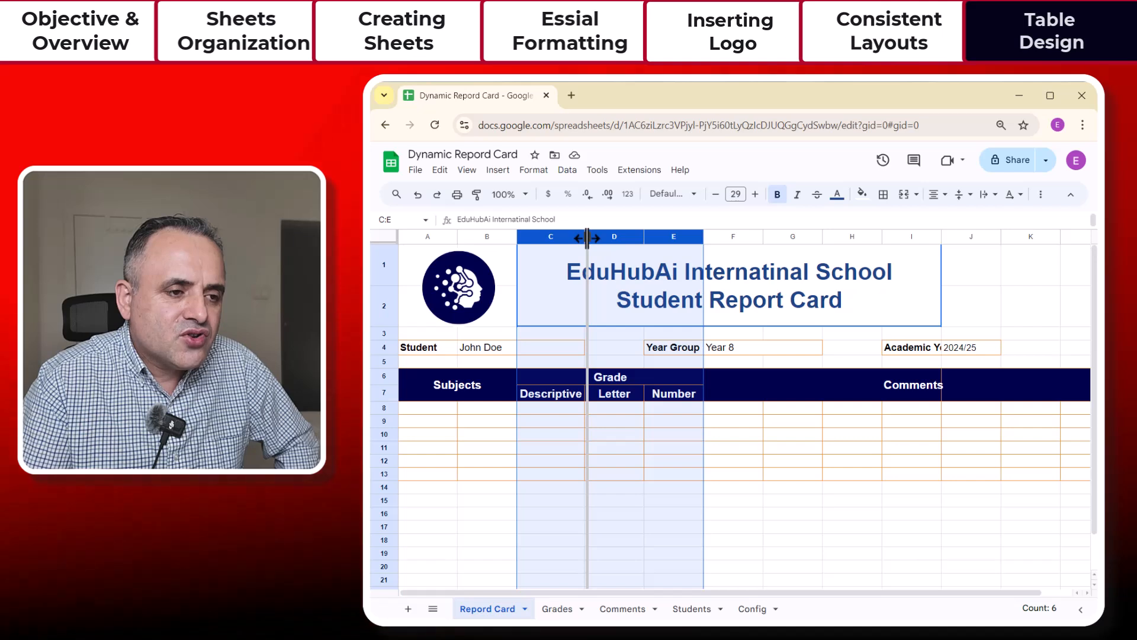
pyautogui.moveTo(587, 237); pyautogui.dragTo(583, 238)
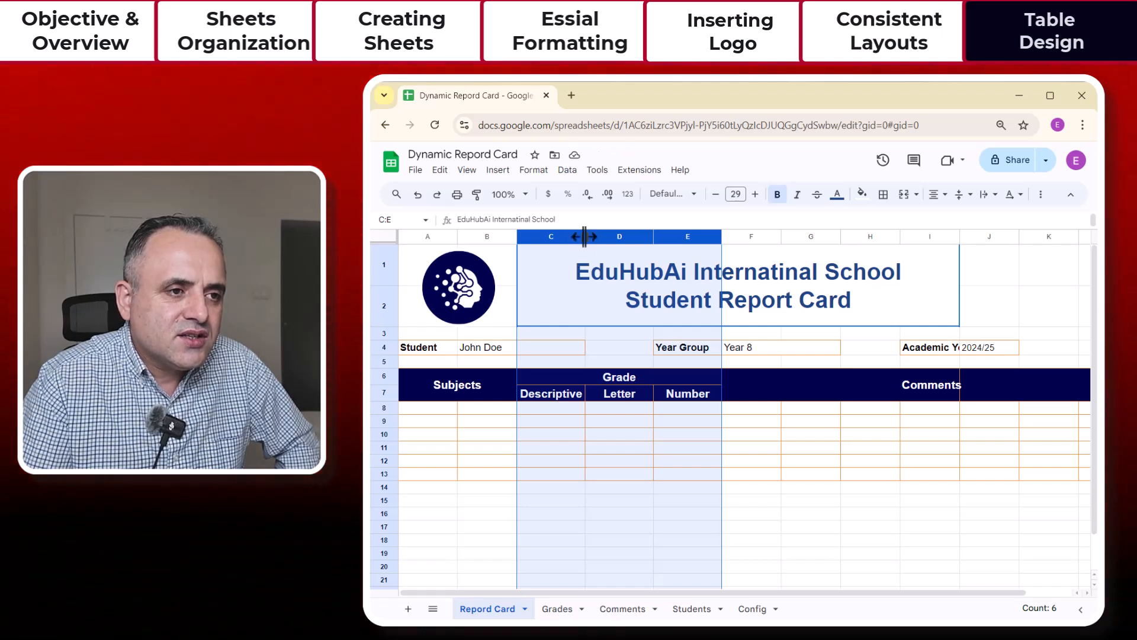
pyautogui.moveTo(584, 237); pyautogui.dragTo(584, 237)
pyautogui.click(604, 464)
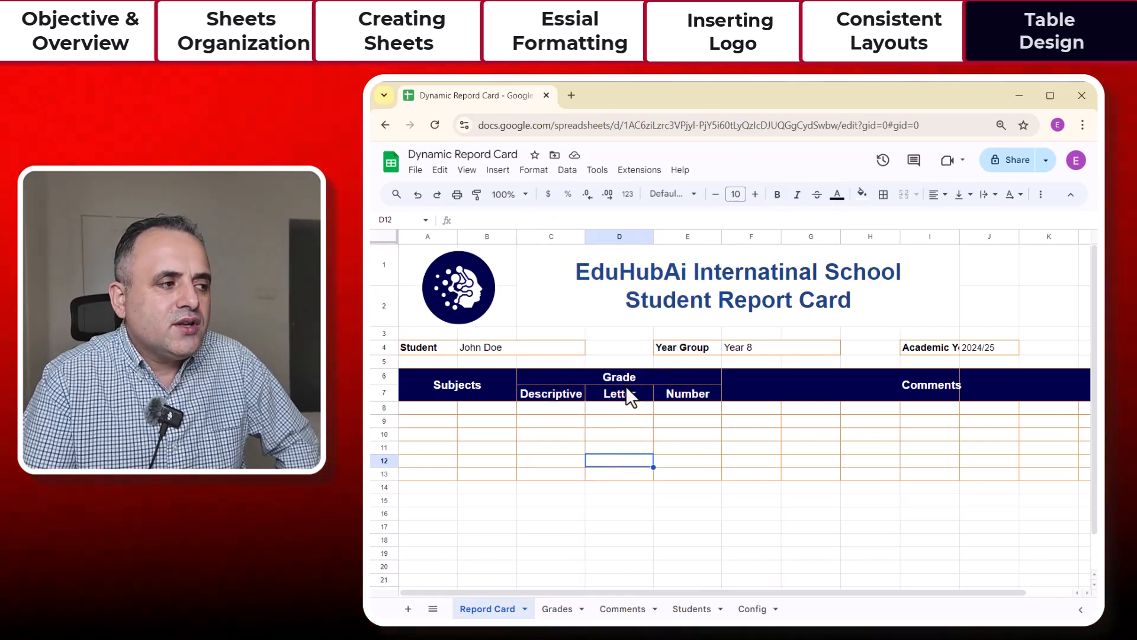
# Merge cells A8:B8 and A9:B9 under the Subjects heading
pyautogui.moveTo(427, 408); pyautogui.dragTo(478, 411)
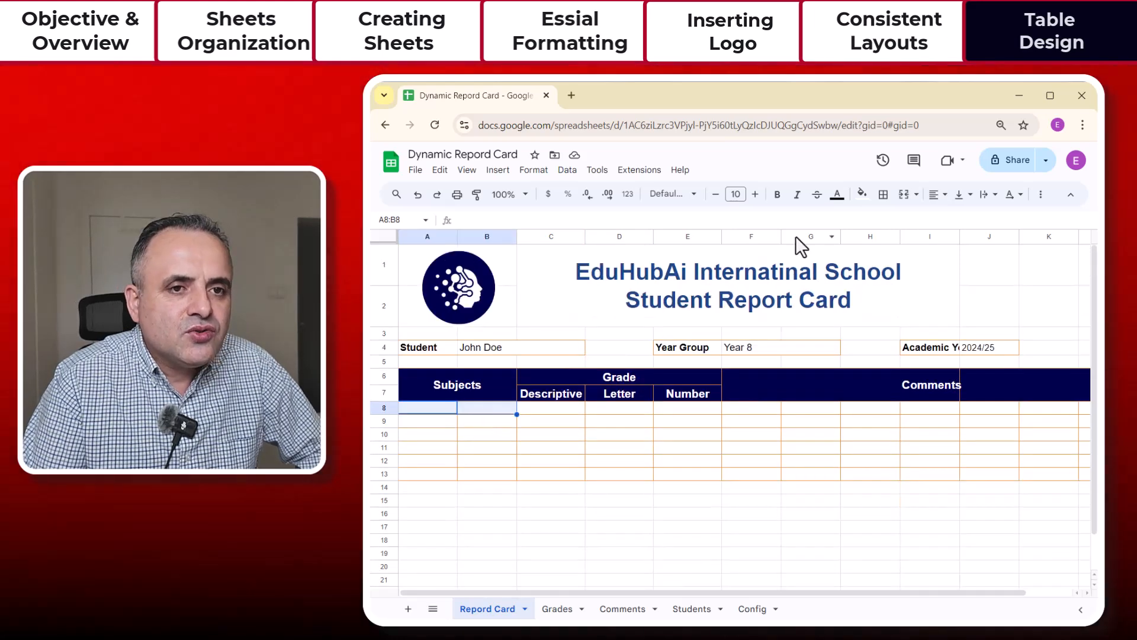
pyautogui.click(905, 209)
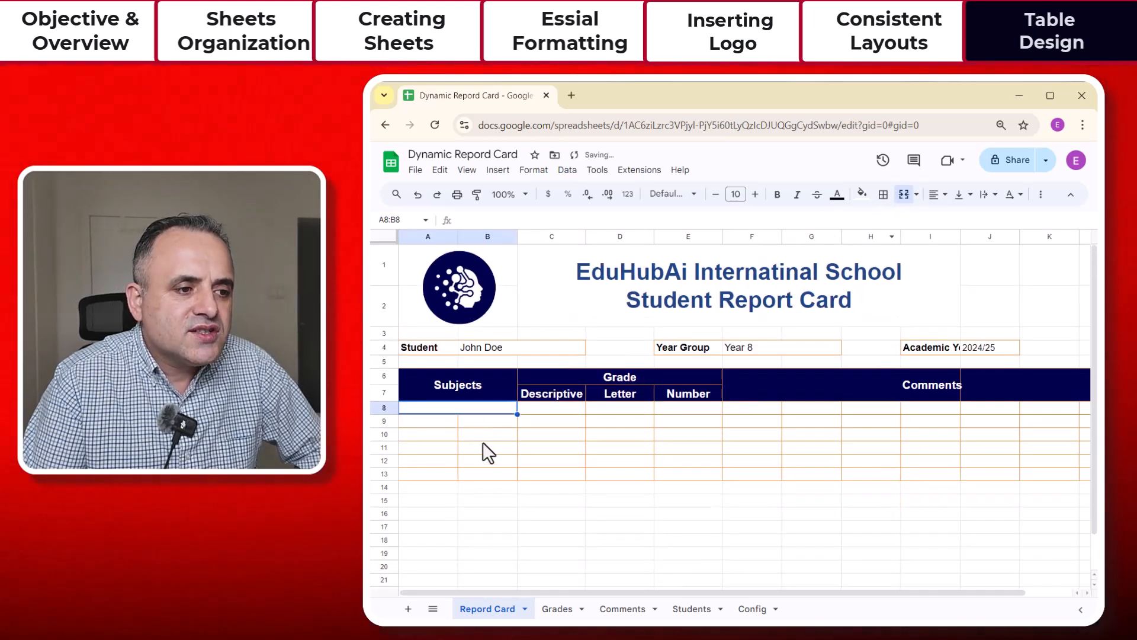
pyautogui.click(446, 447)
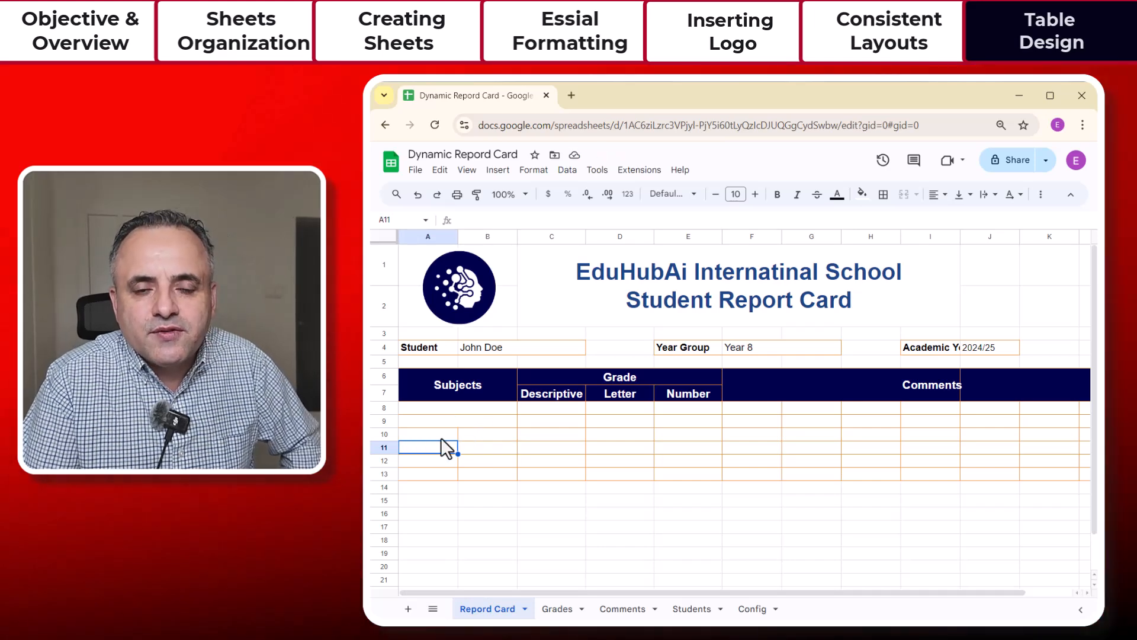
# Copy the merged cell A8:B8 and paste it into A9:B13 so every subject row has the same layout
pyautogui.click(453, 409)
pyautogui.rightClick(452, 409)
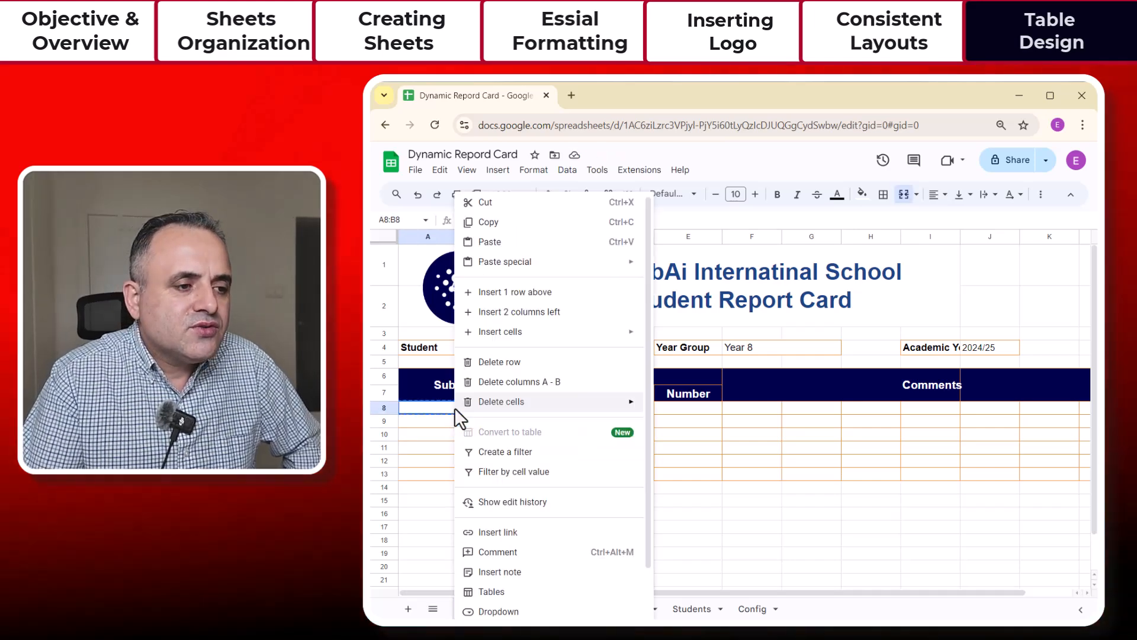
pyautogui.click(506, 224)
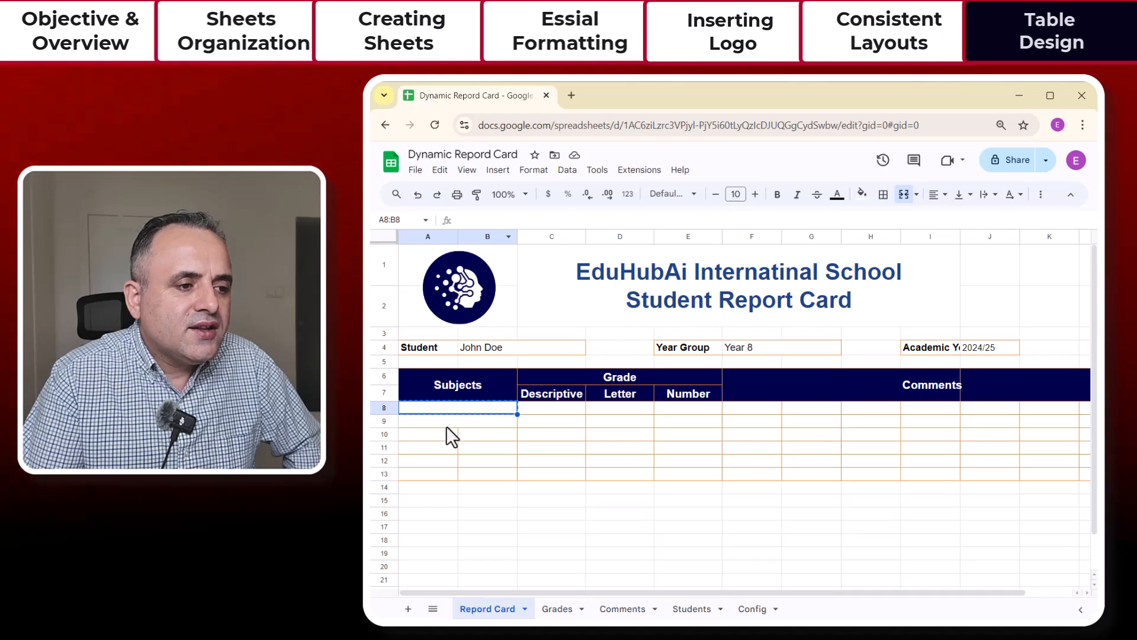
pyautogui.moveTo(445, 422); pyautogui.dragTo(443, 478)
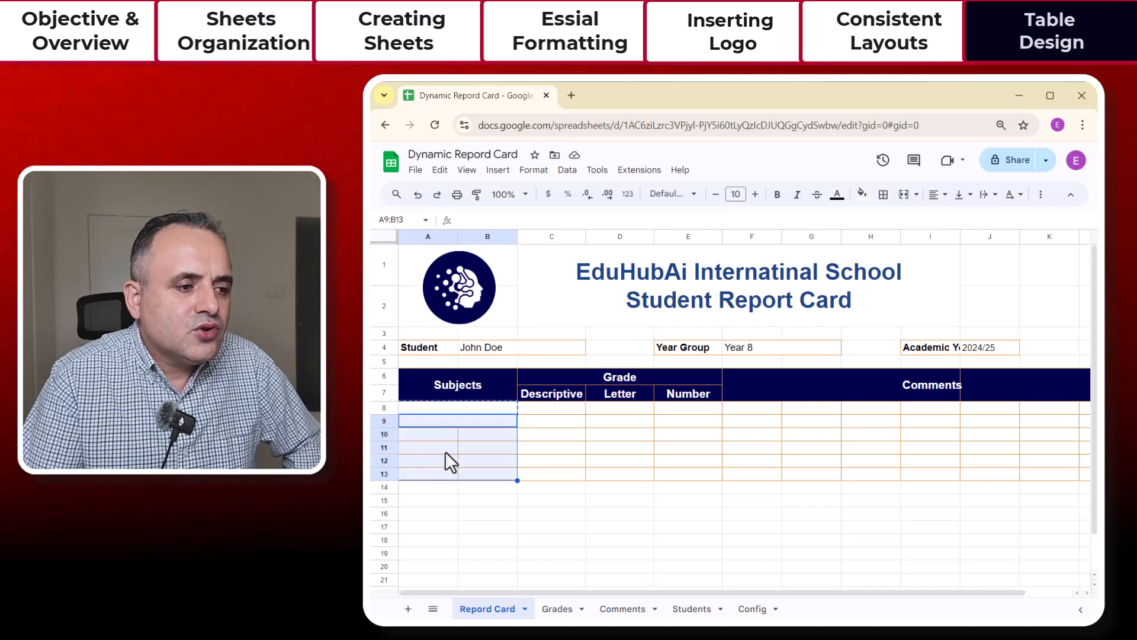
pyautogui.rightClick(443, 421)
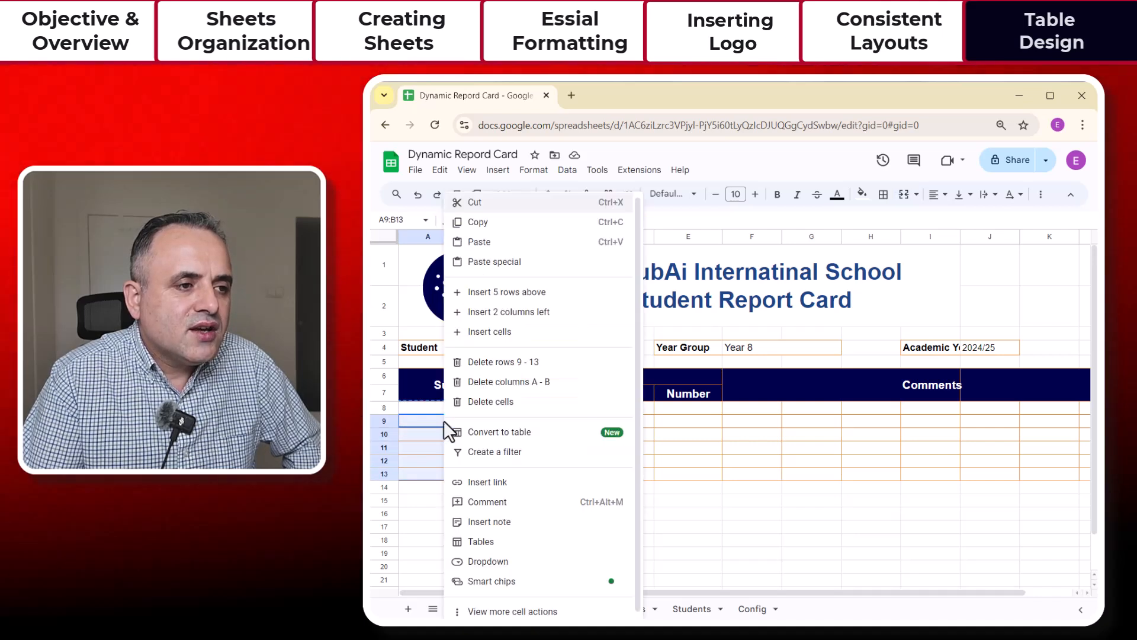
pyautogui.click(480, 242)
pyautogui.click(484, 459)
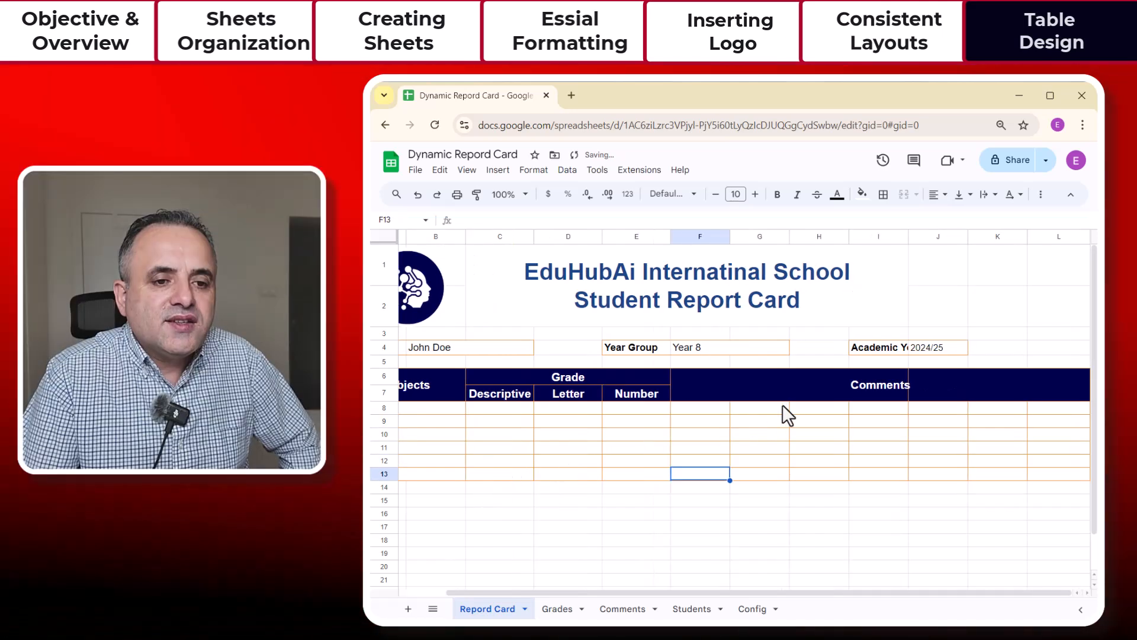
# Merge cells F8:L8 under the Comments heading into one cell
pyautogui.click(844, 383)
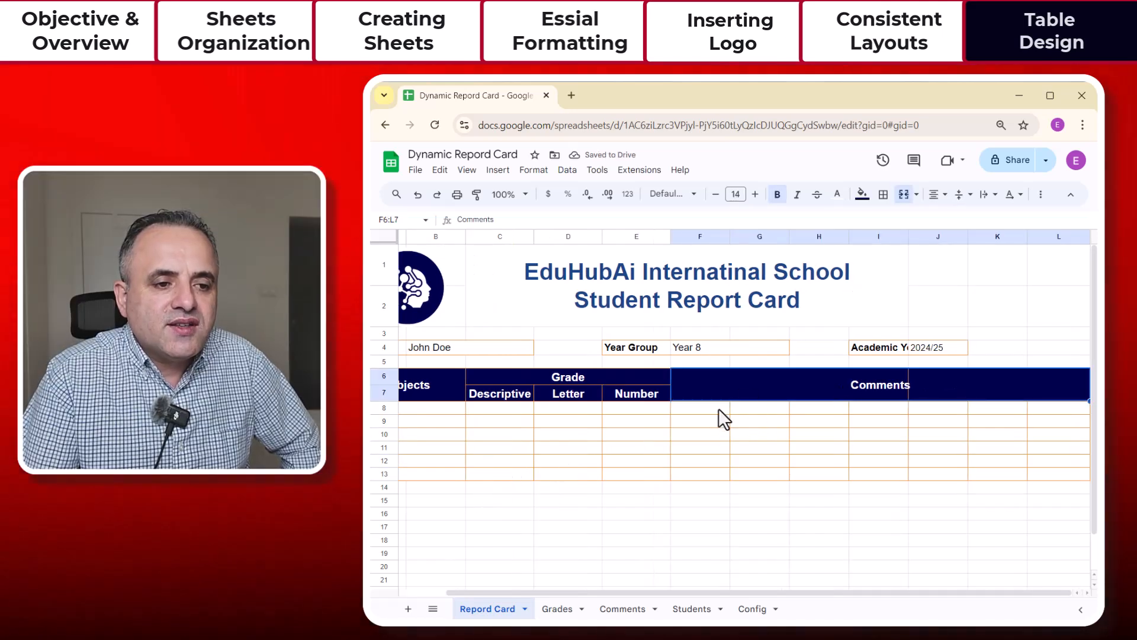
pyautogui.moveTo(719, 408); pyautogui.dragTo(1049, 407)
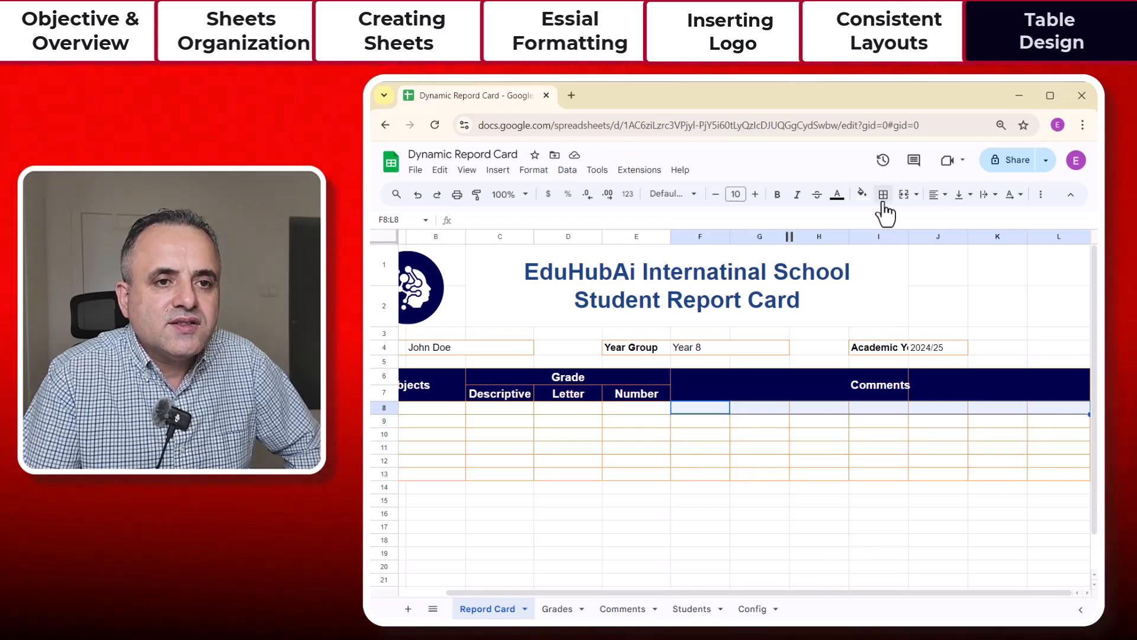
pyautogui.click(904, 195)
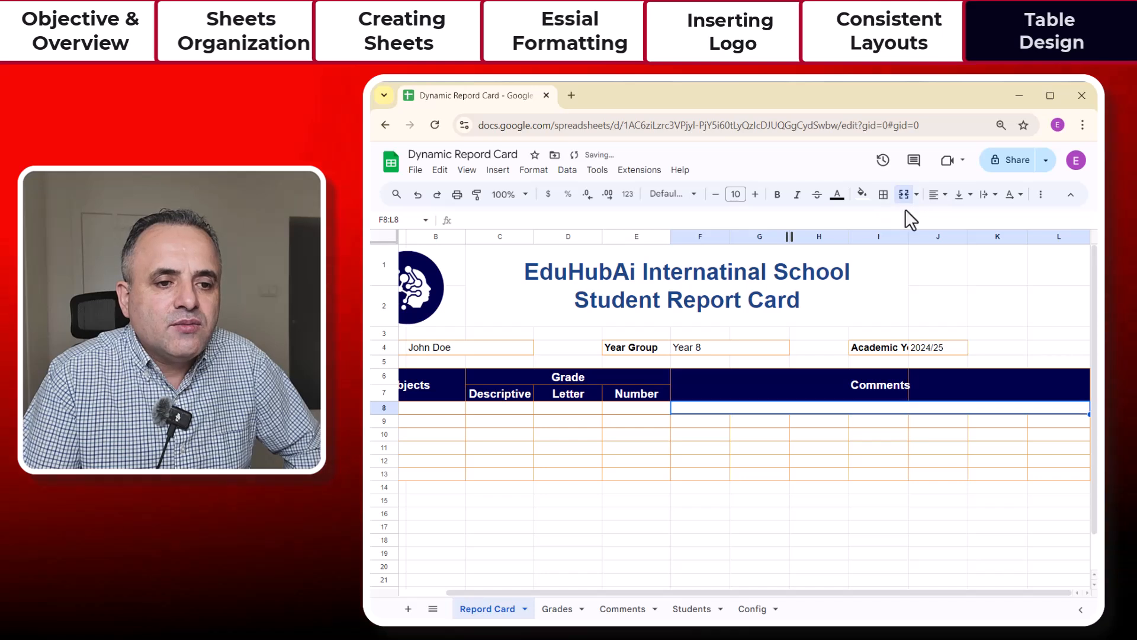
# Copy the merged comment cell F8:L8 and paste it into rows 9 to 13 from column F
pyautogui.rightClick(728, 415)
pyautogui.click(756, 222)
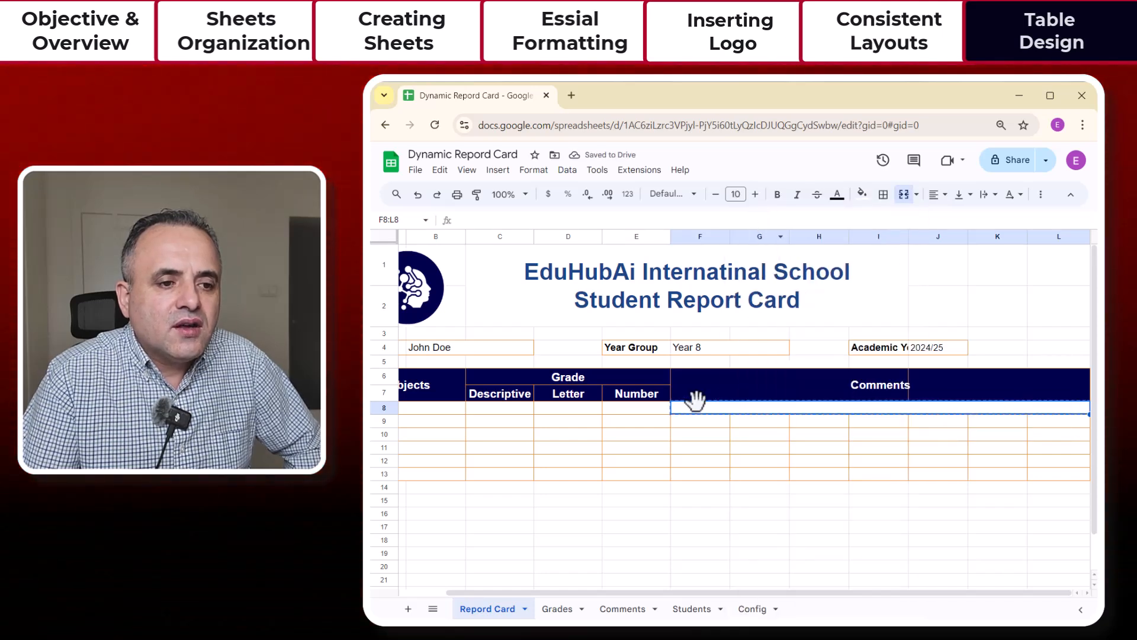
pyautogui.moveTo(694, 422); pyautogui.dragTo(698, 479)
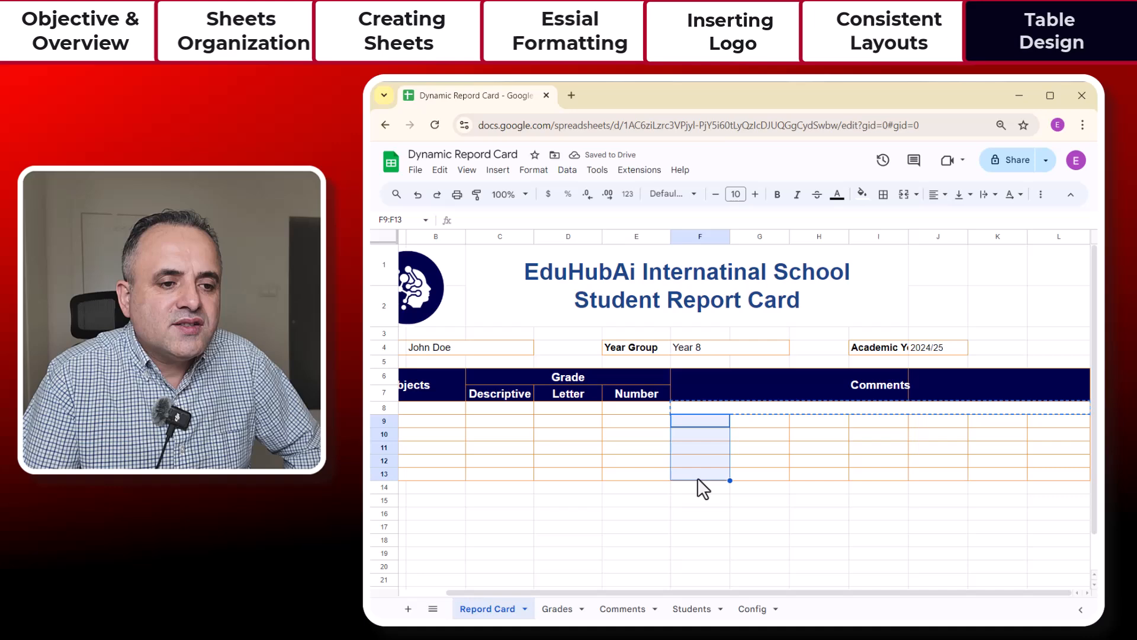
pyautogui.rightClick(698, 424)
pyautogui.click(744, 245)
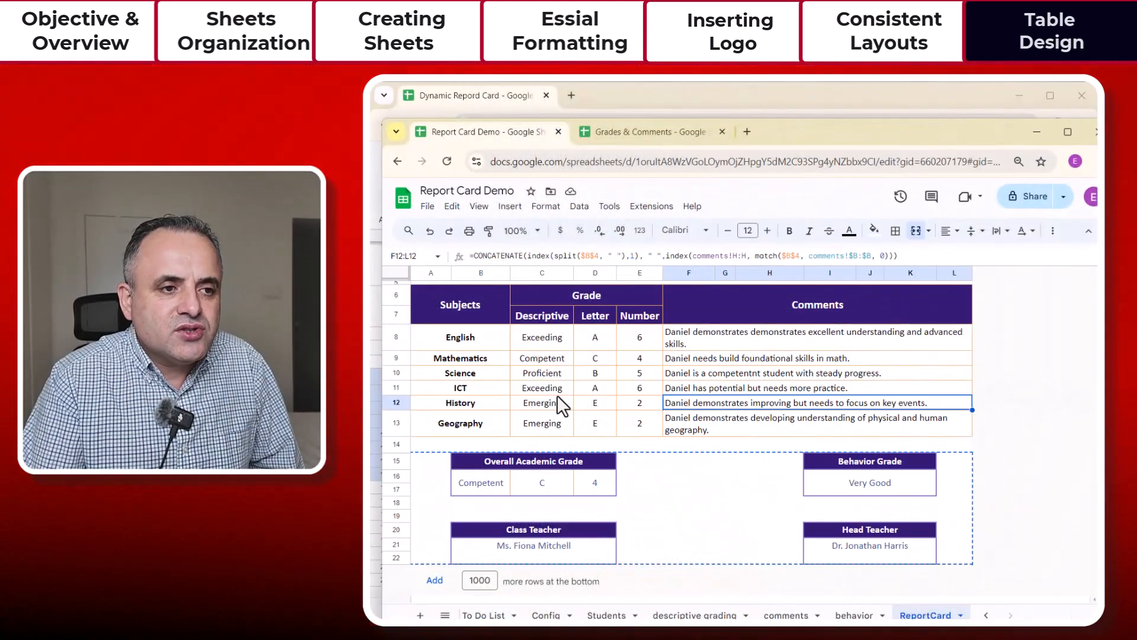
# Copy the Overall Academic Grade, Behavior Grade, Class Teacher and Head Teacher blocks from the Report Card Demo spreadsheet into the report card at B15
pyautogui.click(471, 463)
pyautogui.moveTo(471, 465); pyautogui.dragTo(592, 485)
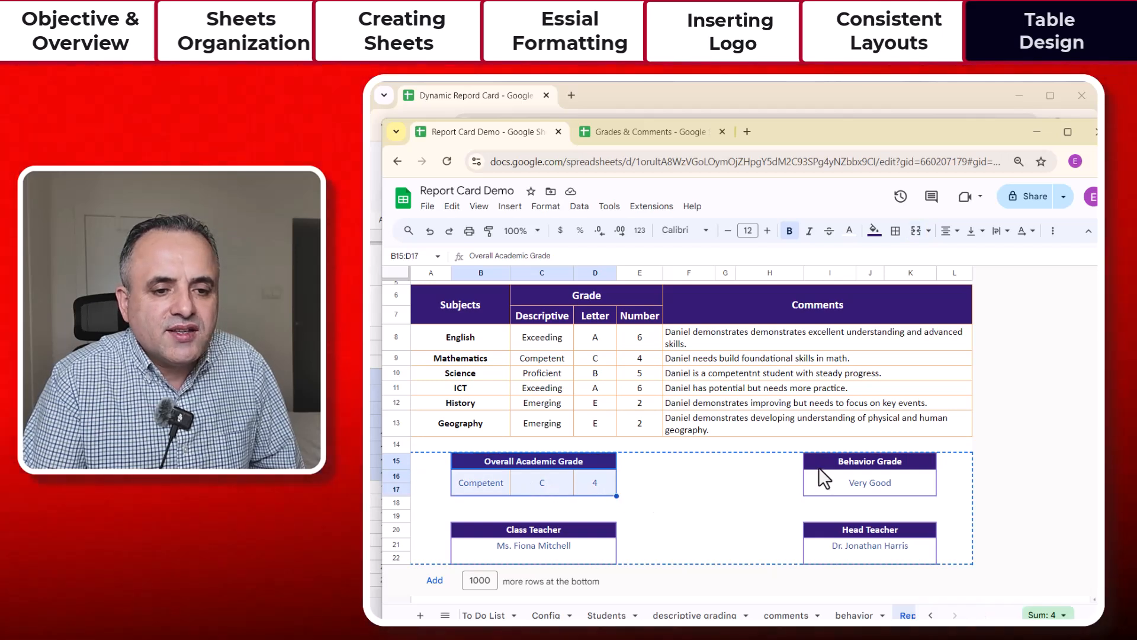
pyautogui.moveTo(819, 467); pyautogui.dragTo(911, 486)
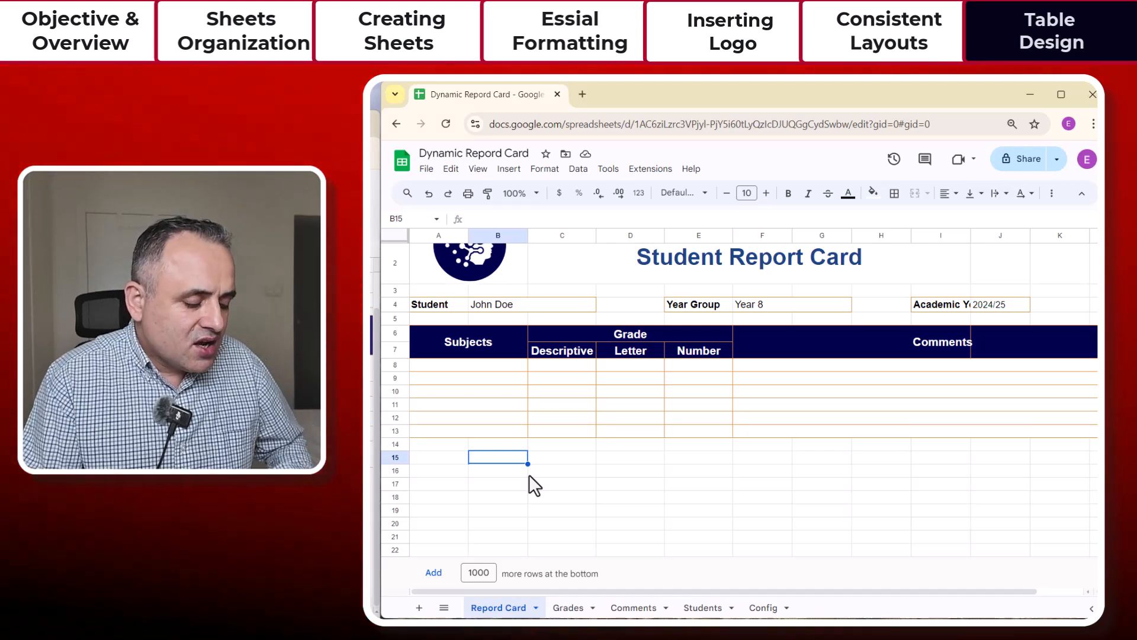
pyautogui.hotkey('ctrl', 'v')
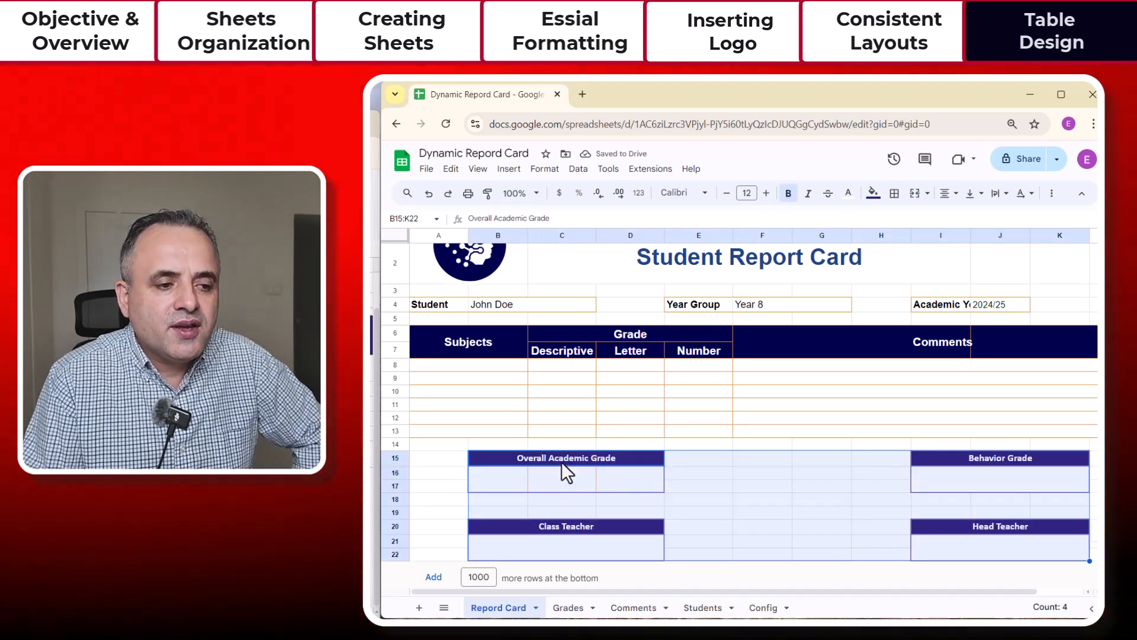
# Examine the cells of the pasted Overall Academic Grade, Behavior Grade, Head Teacher and Class Teacher blocks
pyautogui.click(562, 461)
pyautogui.click(517, 476)
pyautogui.click(514, 484)
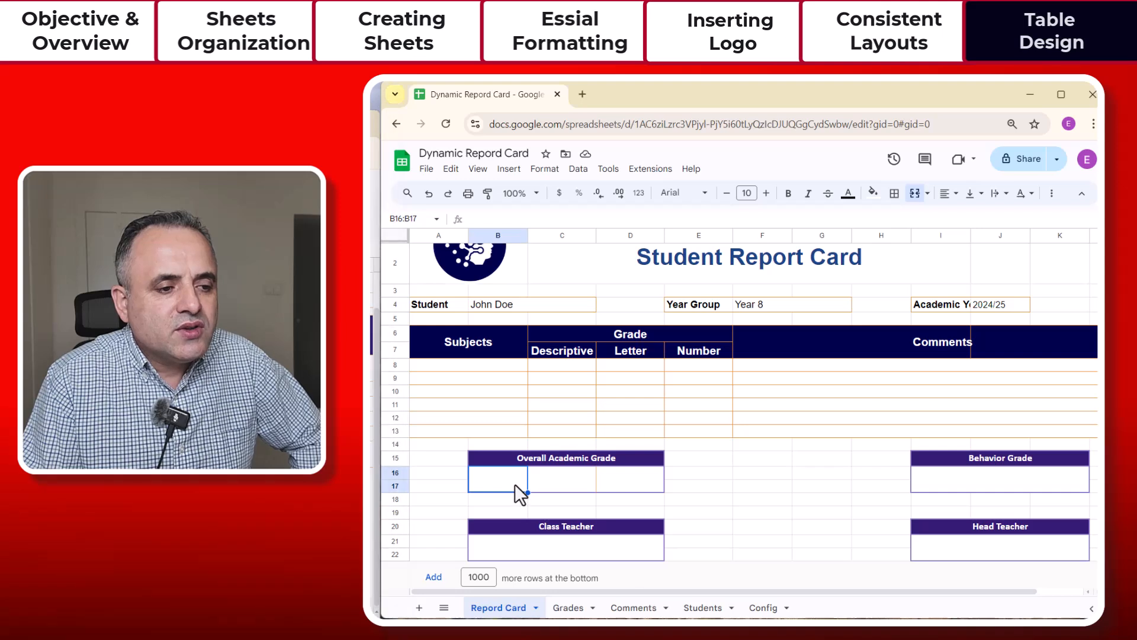
pyautogui.click(568, 479)
pyautogui.click(496, 475)
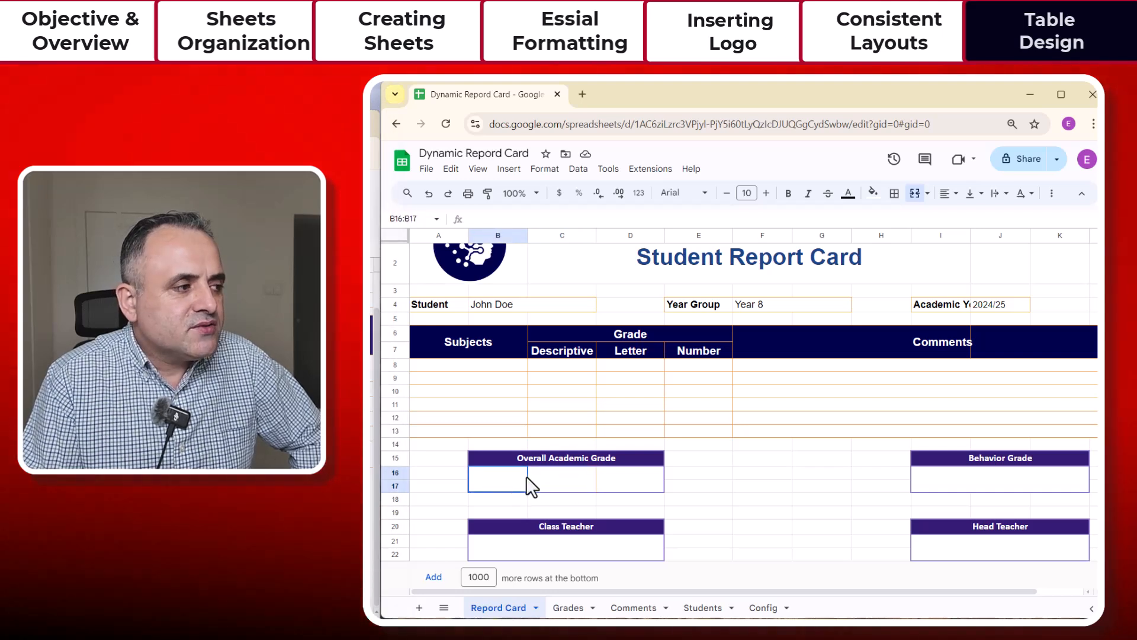
pyautogui.click(573, 487)
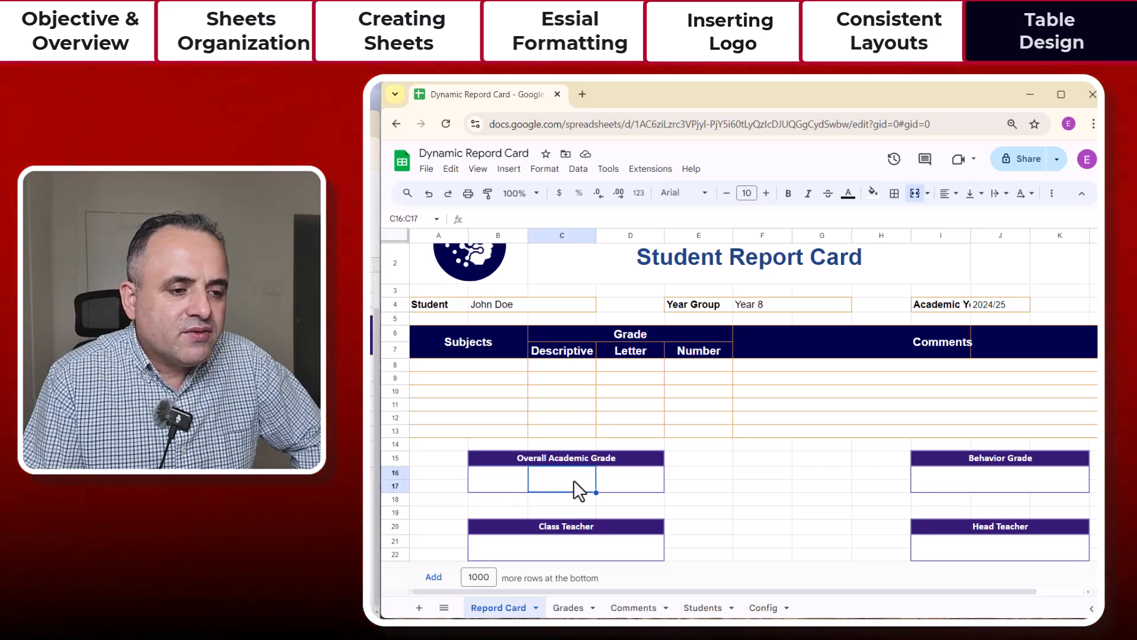
pyautogui.click(642, 480)
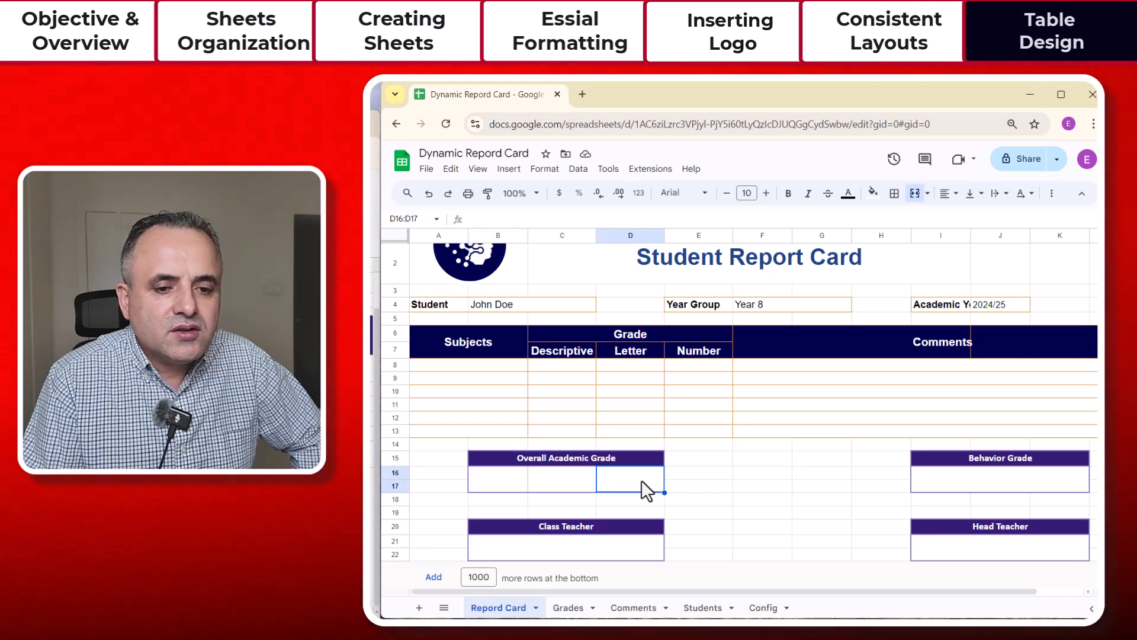
pyautogui.click(980, 480)
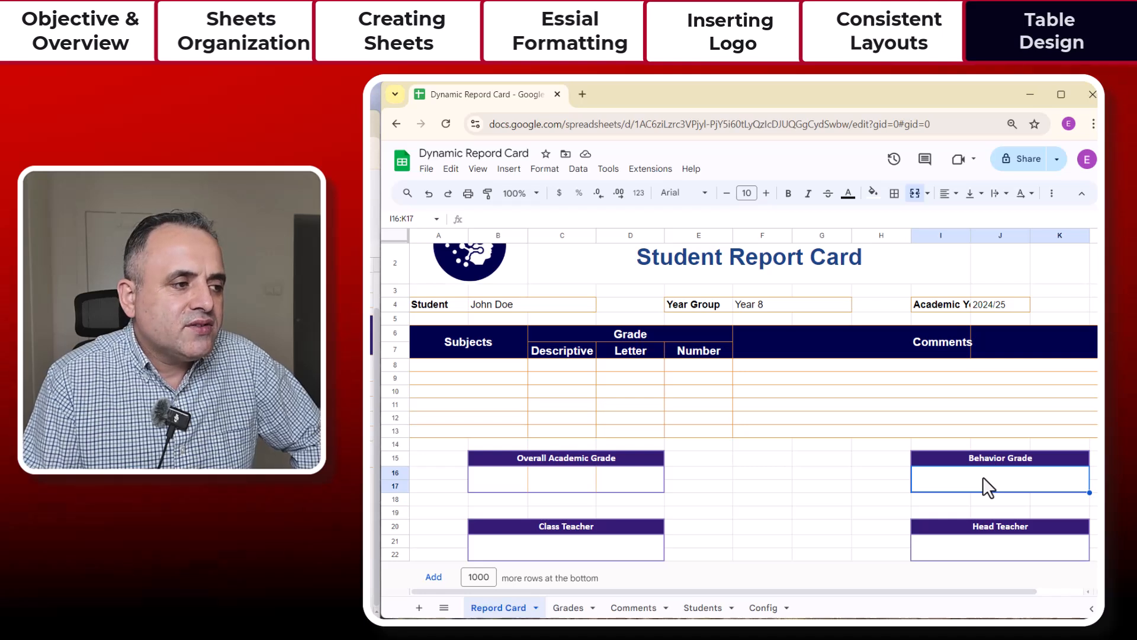
pyautogui.click(974, 554)
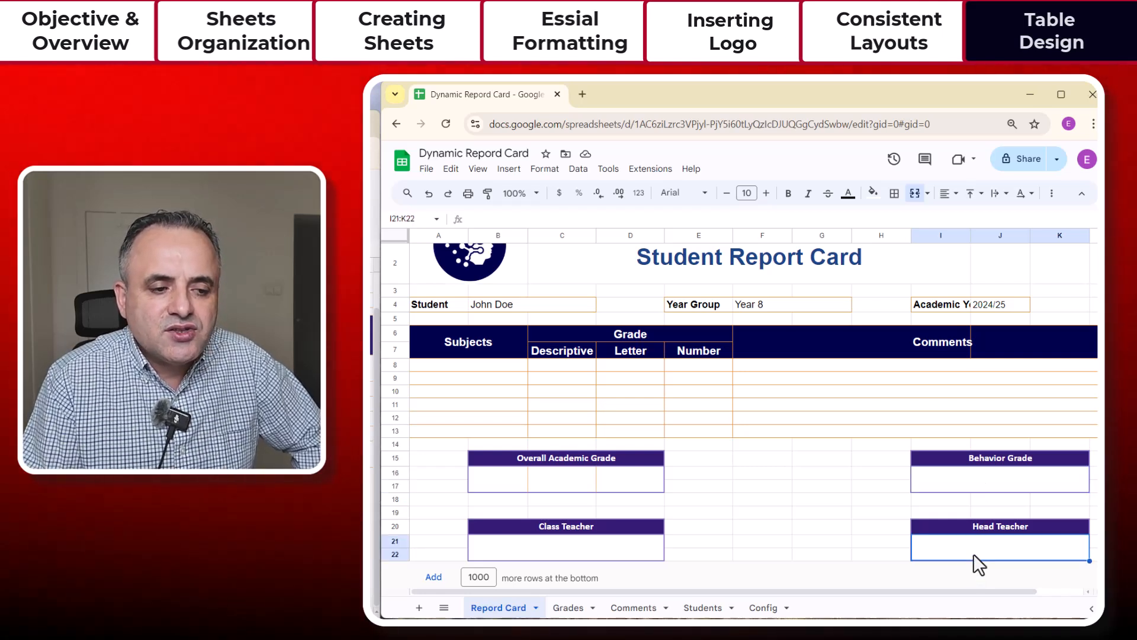
pyautogui.click(566, 552)
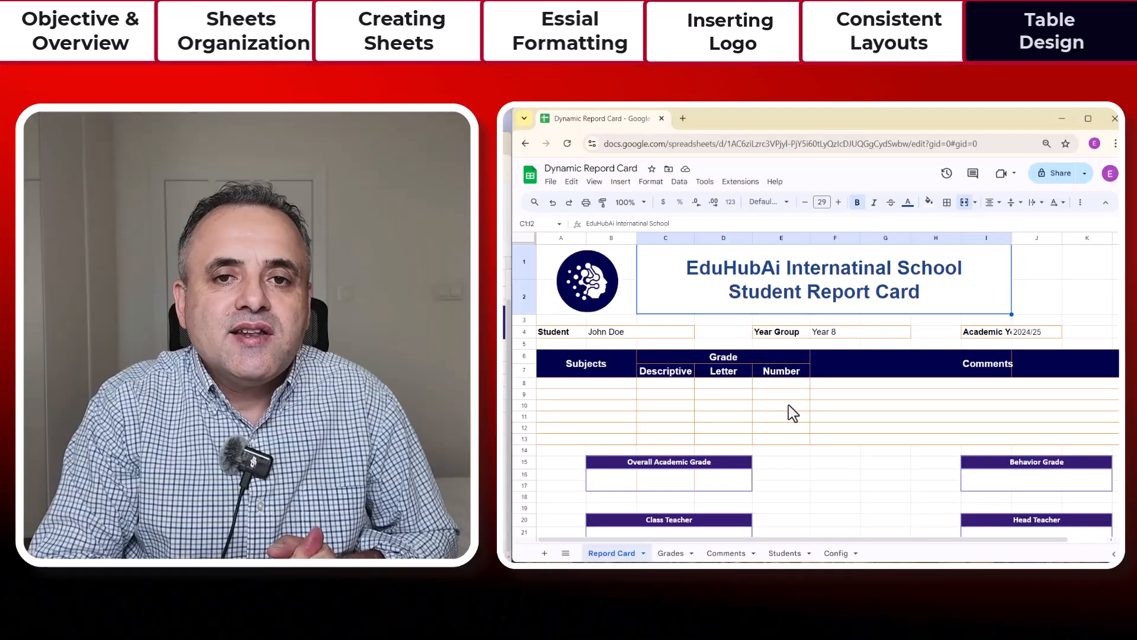